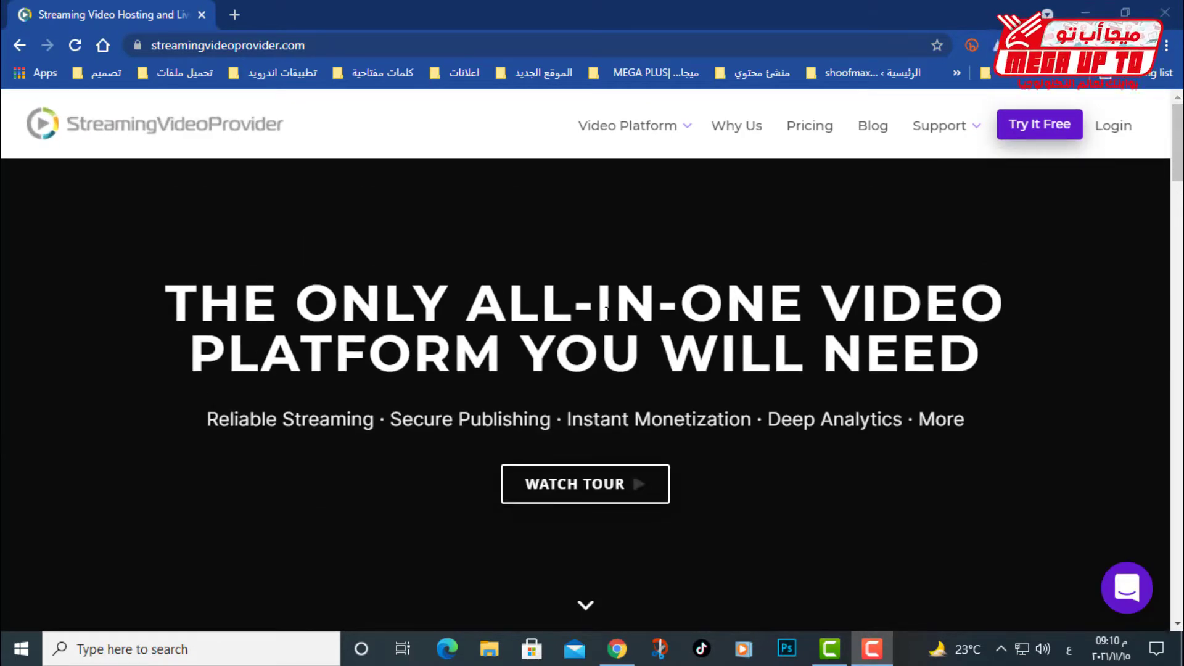
Examine the StreamingVideoProvider homepage, including its usage statistics, tech highlights and footer
scroll(606, 314, "down", 7)
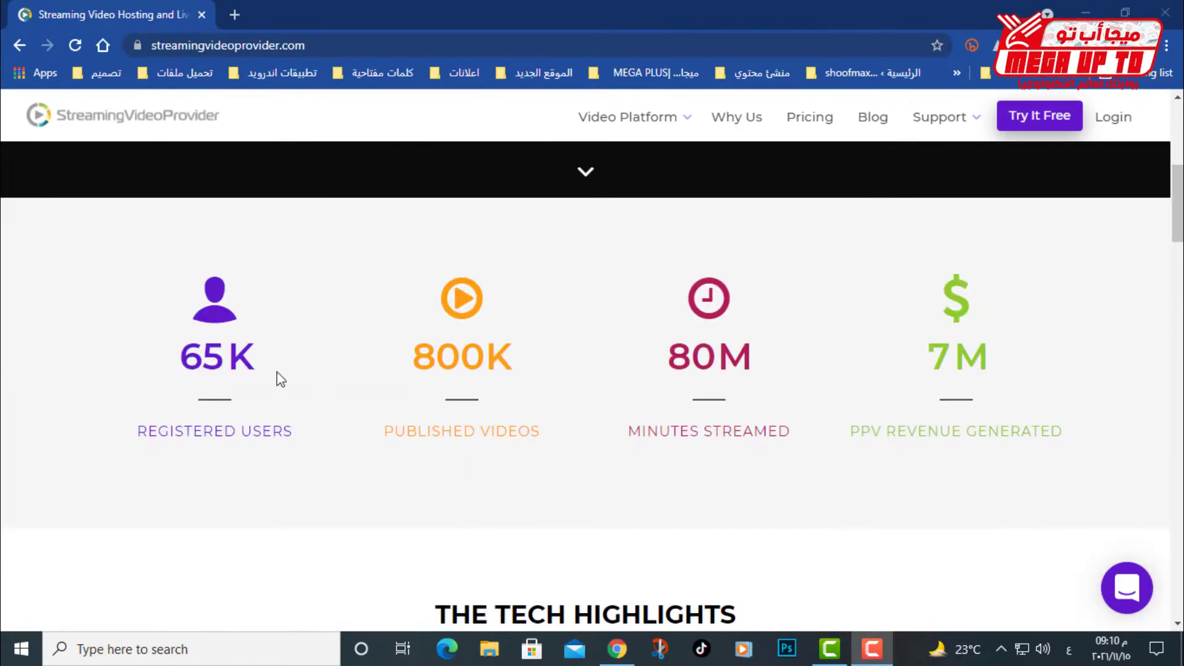
left_click_drag(176, 372, 255, 366)
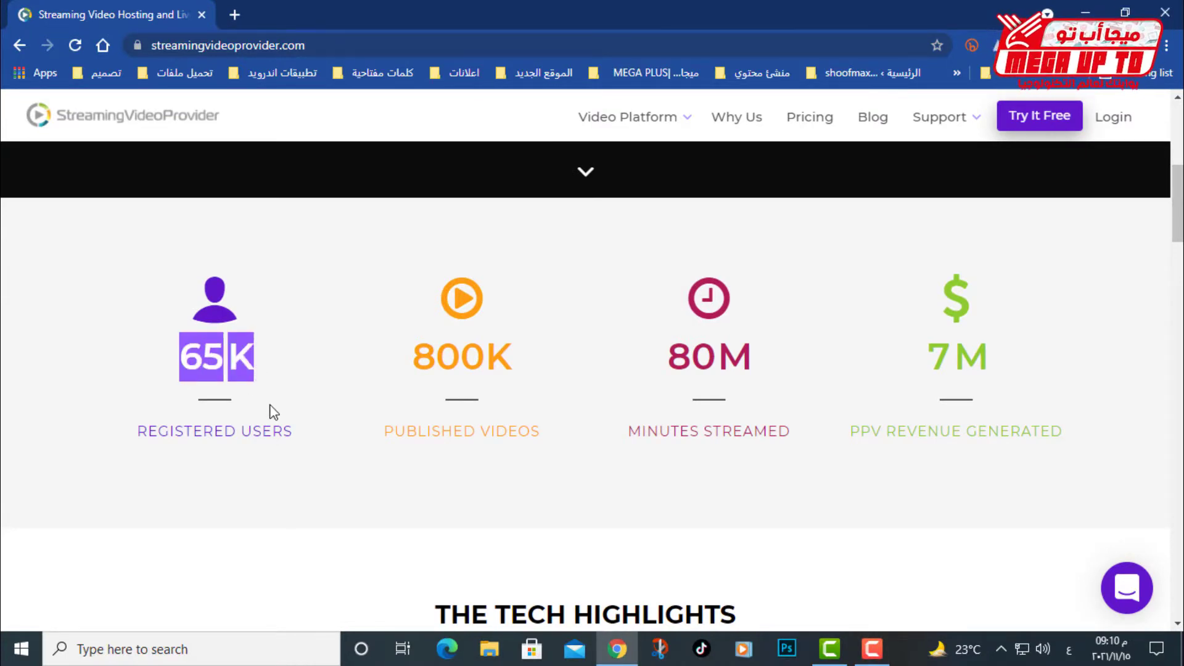
triple_click(479, 432)
double_click(696, 357)
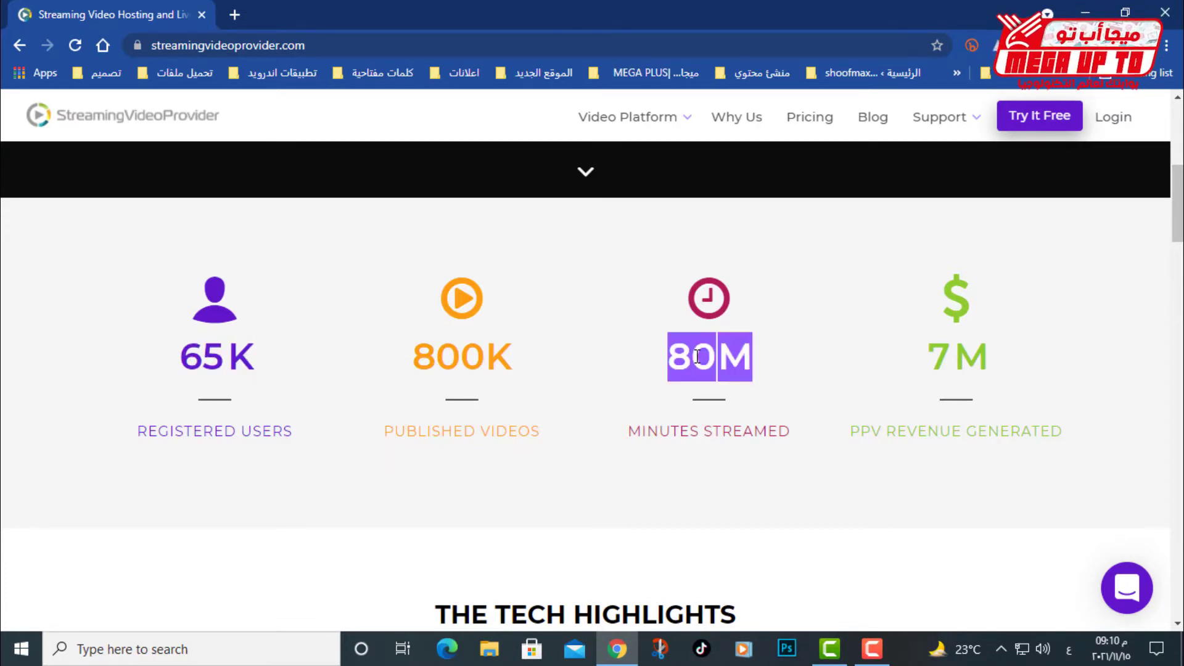
double_click(965, 360)
scroll(971, 469, "down", 15)
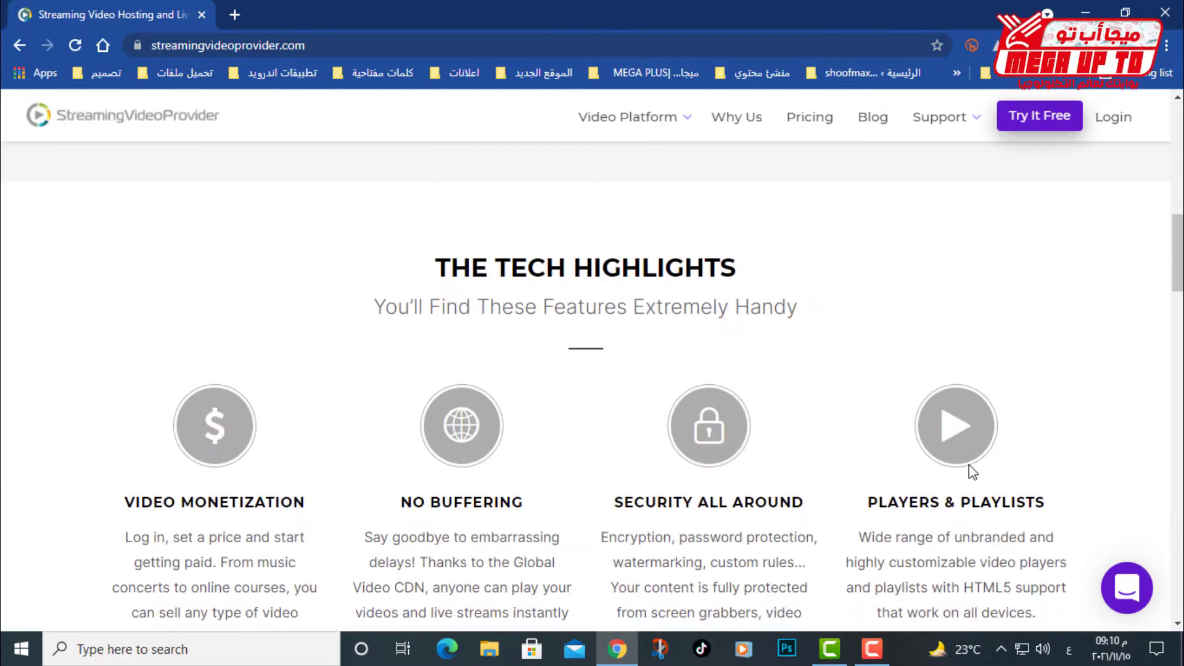
scroll(971, 473, "down", 5)
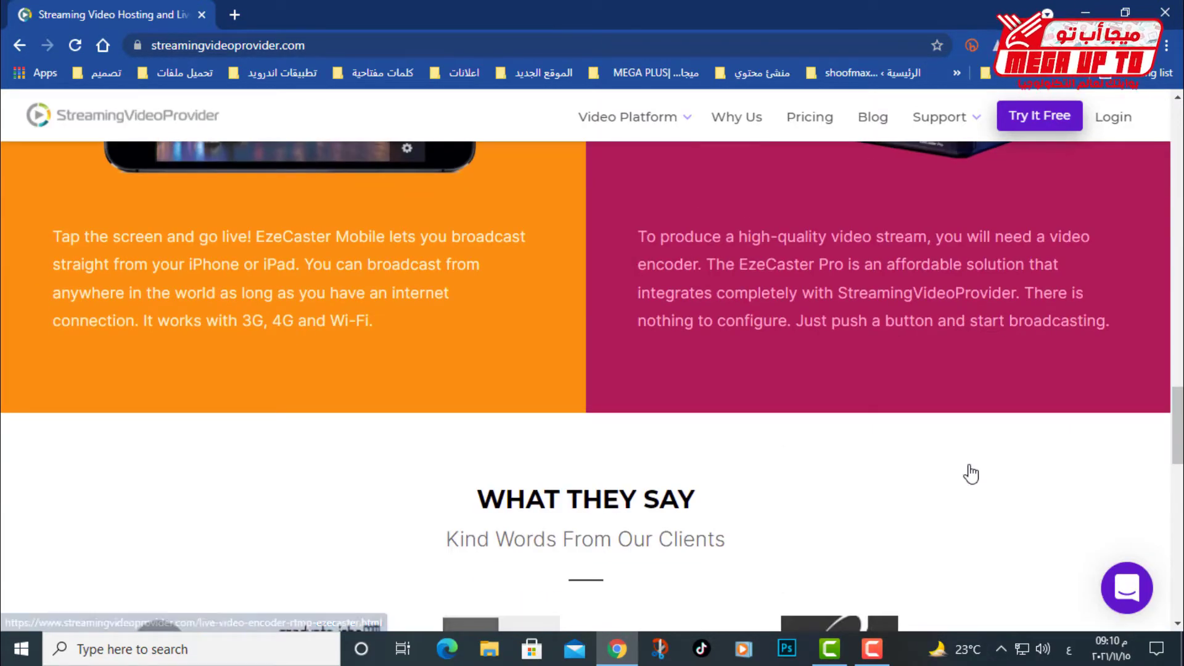
scroll(970, 470, "up", 3)
scroll(592, 386, "down", 10)
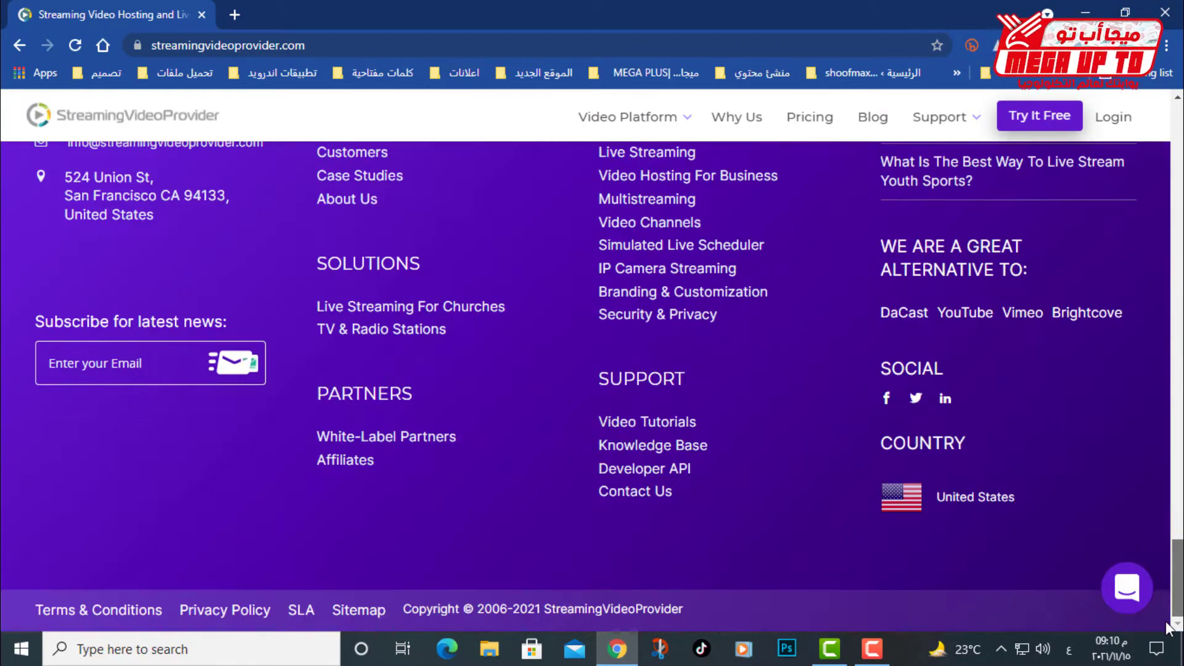
scroll(592, 386, "up", 15)
scroll(1127, 190, "up", 15)
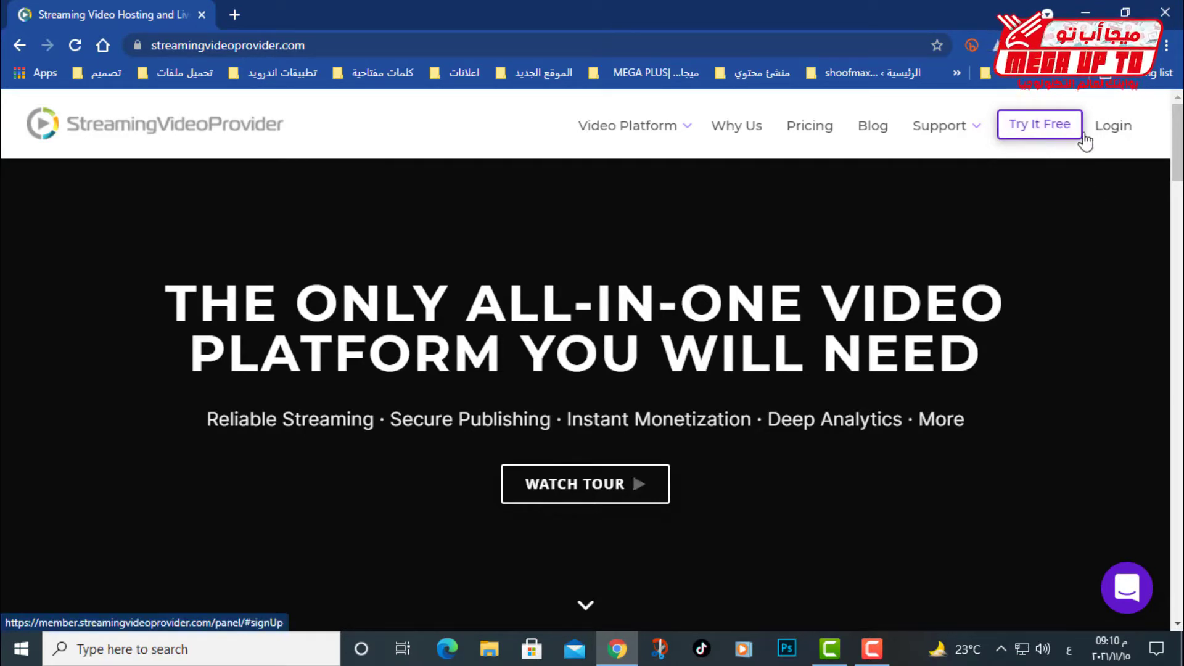
Open the sign-up form for a free StreamingVideoProvider account
left_click(1048, 132)
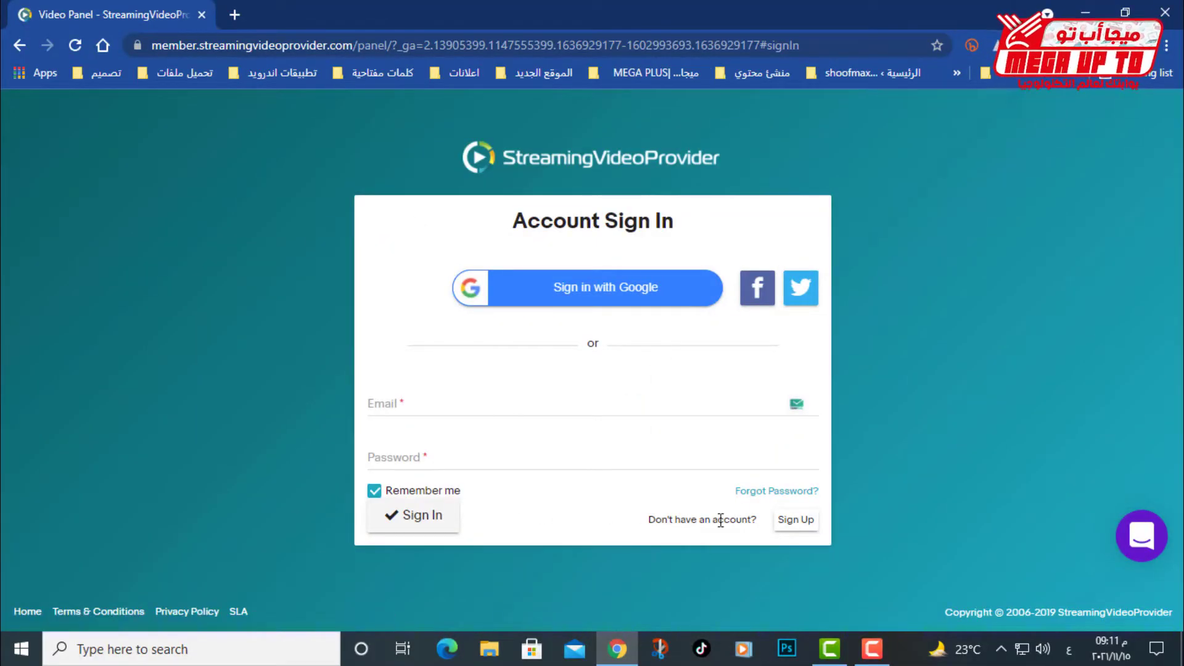
left_click(795, 522)
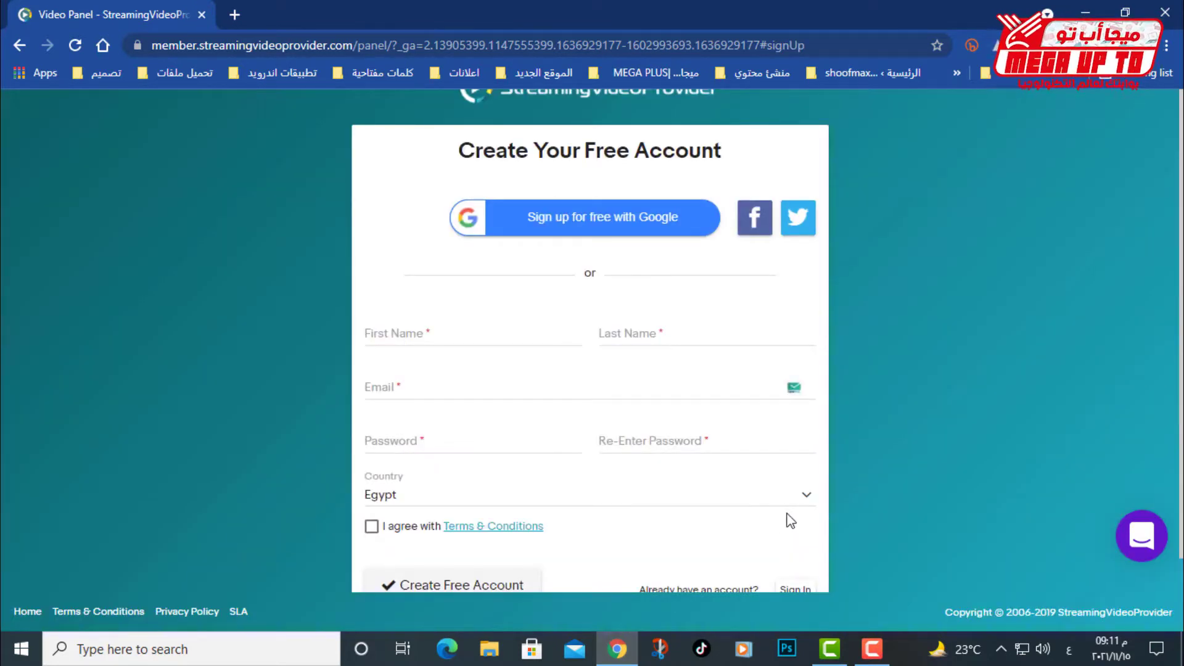
scroll(567, 338, "down", 3)
scroll(497, 287, "up", 2)
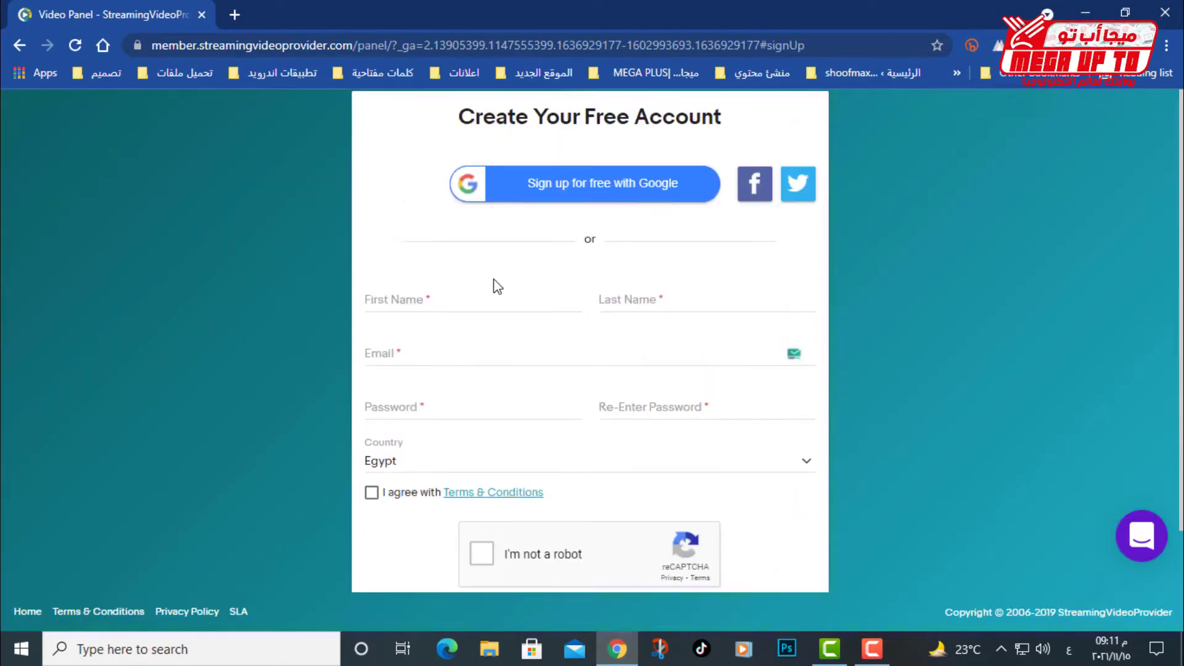
Go through the first name, last name, email, password and password confirmation fields of the sign-up form
left_click(407, 307)
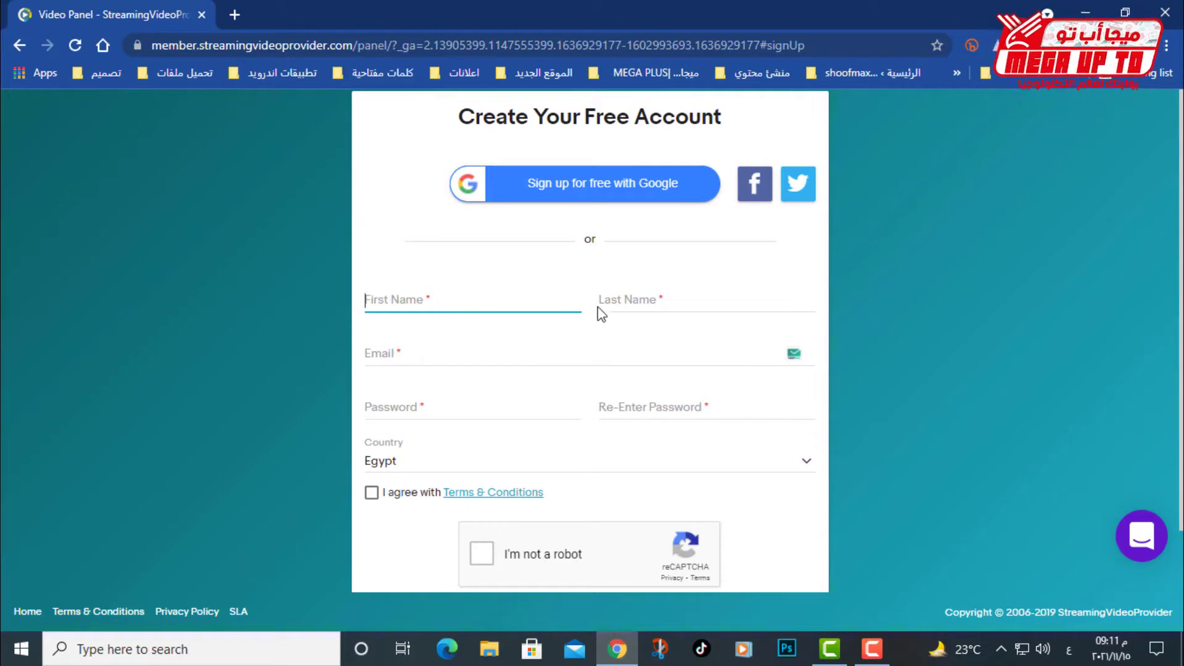
left_click(617, 303)
left_click(476, 361)
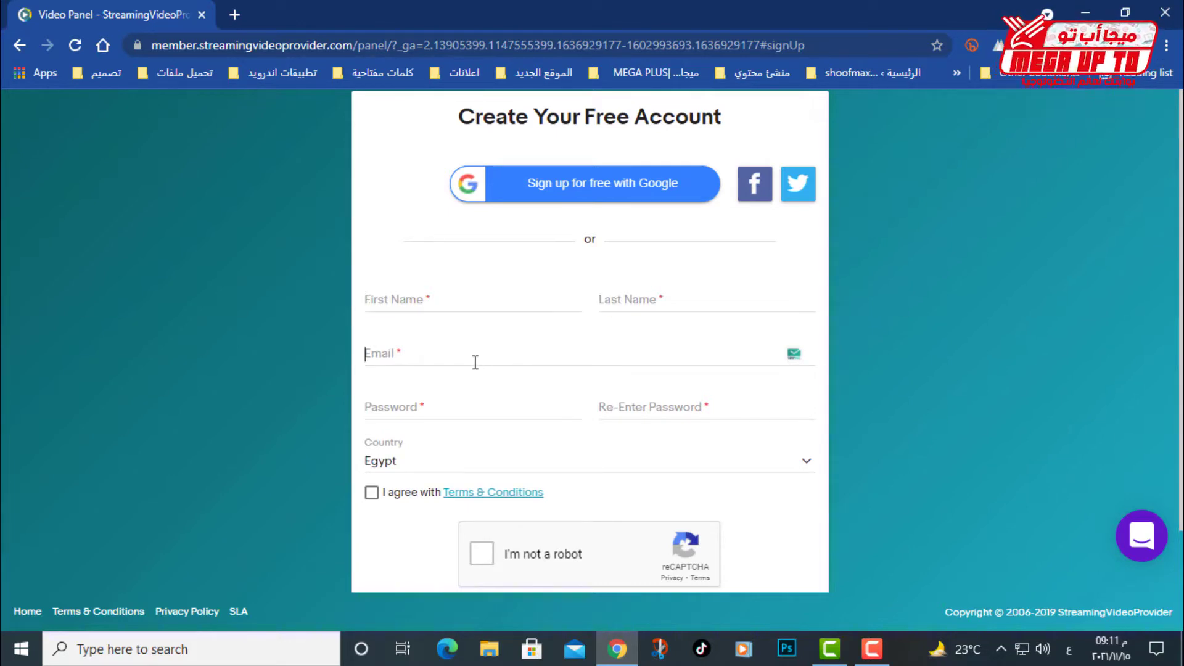
left_click(480, 407)
left_click(656, 410)
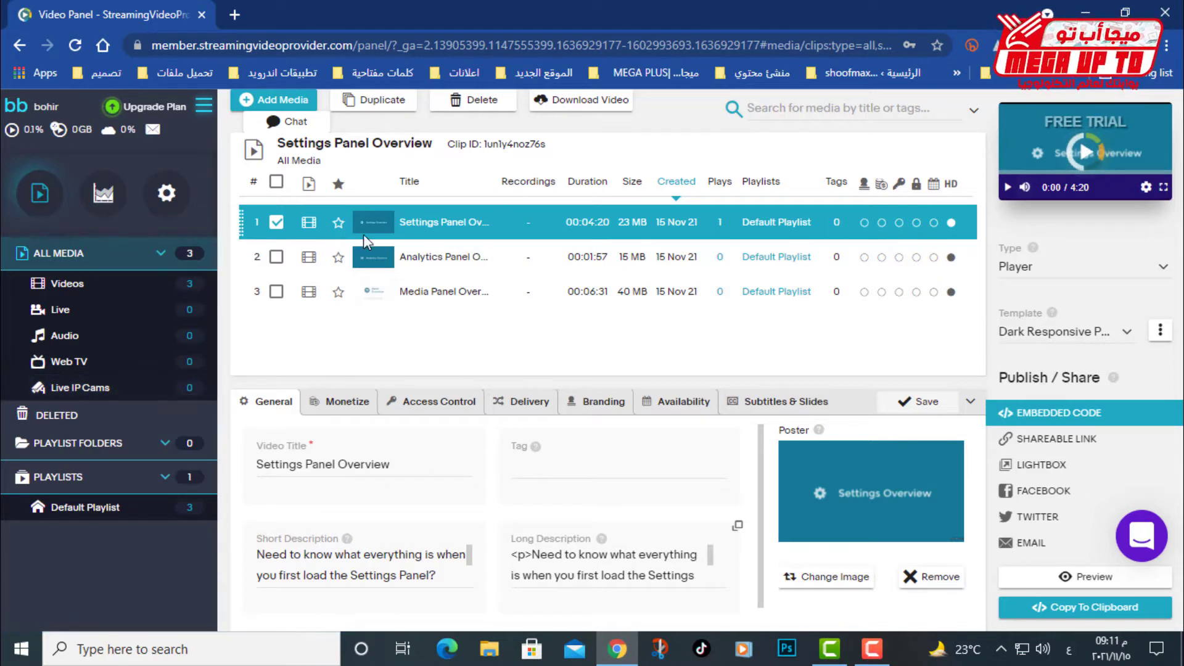
Review the options for adding media: Local Upload, Import From URL, Live Stream, Web TV and Live IP Cams
left_click(300, 113)
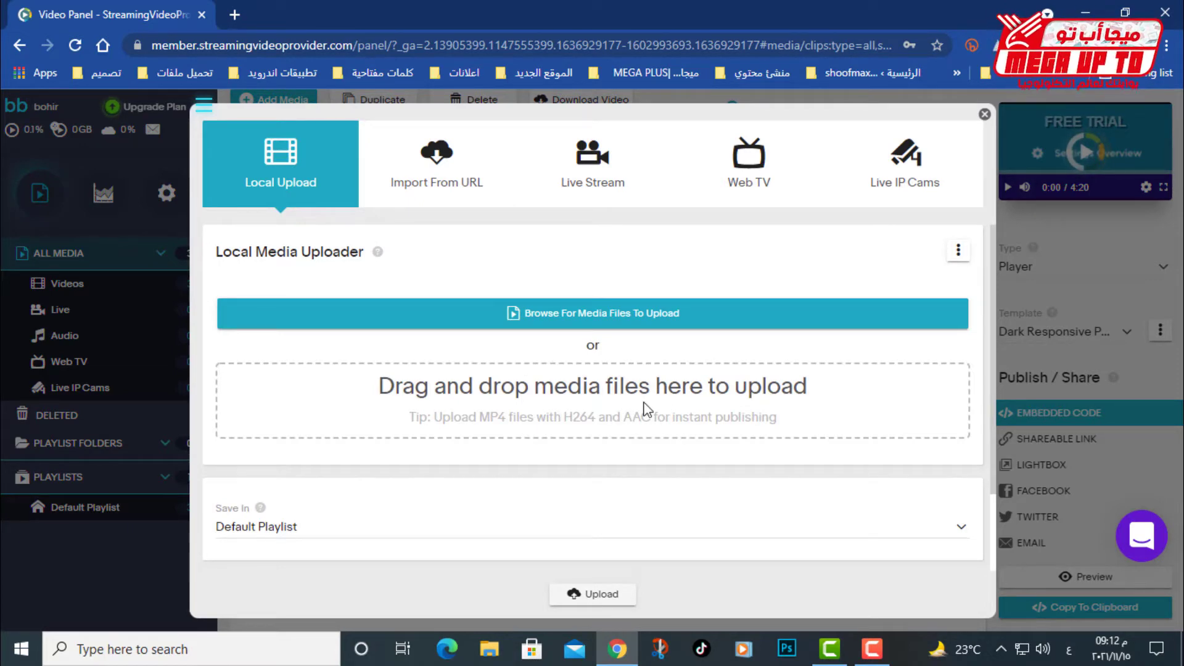
left_click(450, 161)
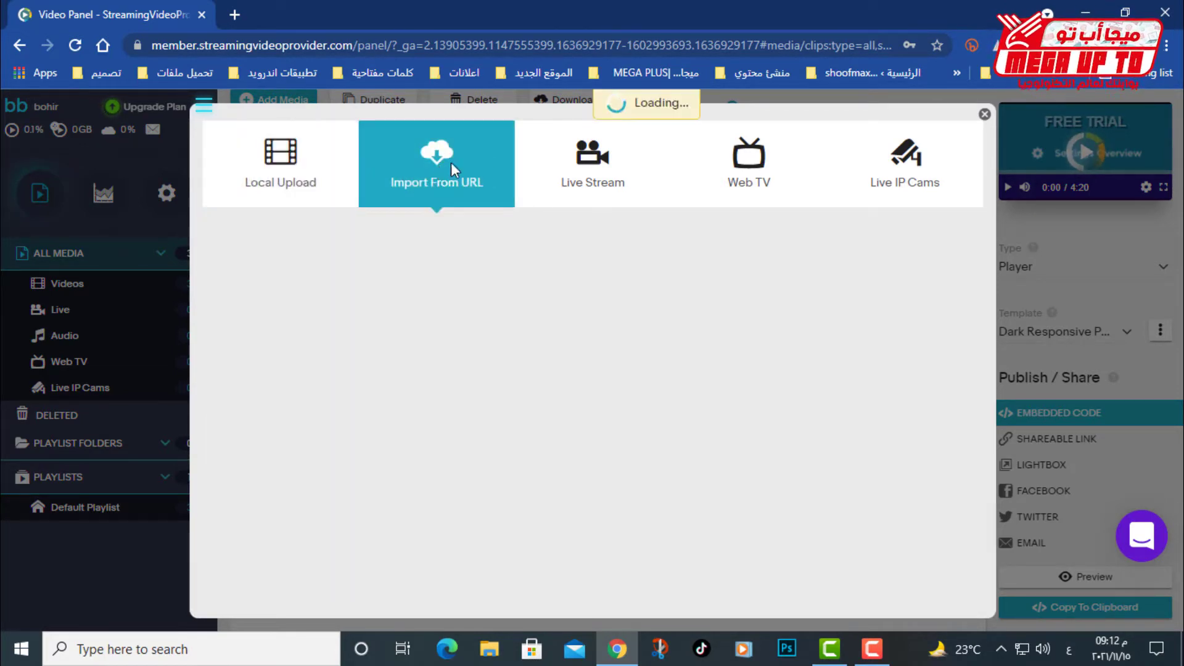
left_click(606, 179)
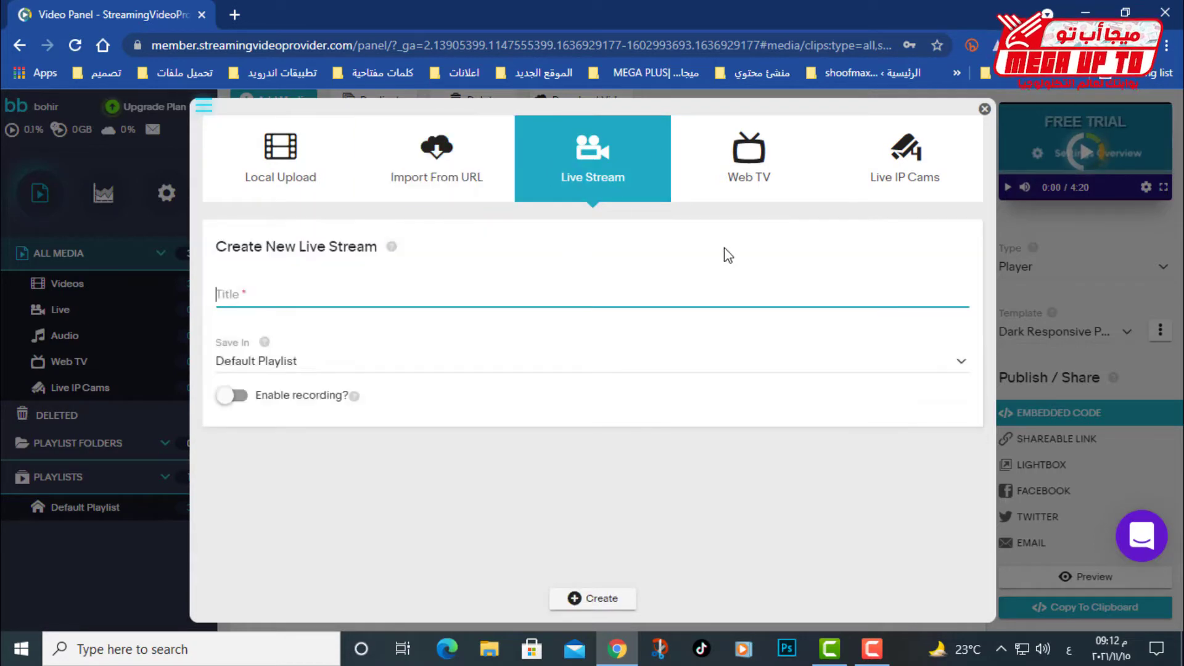
left_click(789, 195)
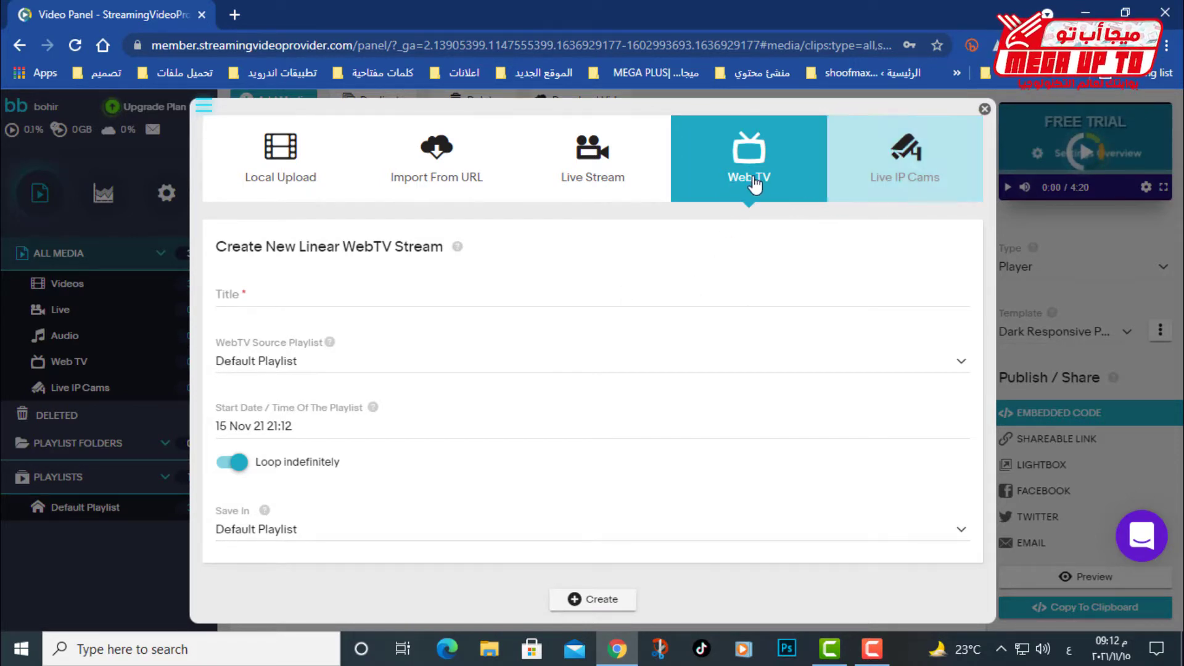
left_click(886, 183)
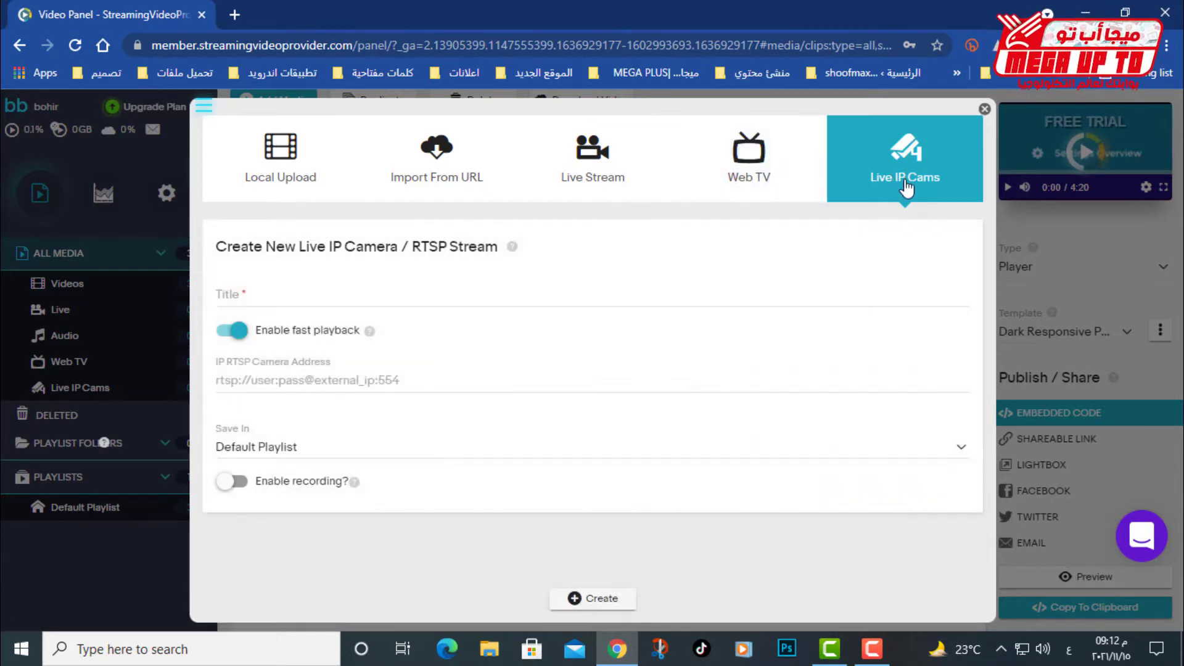
left_click(985, 110)
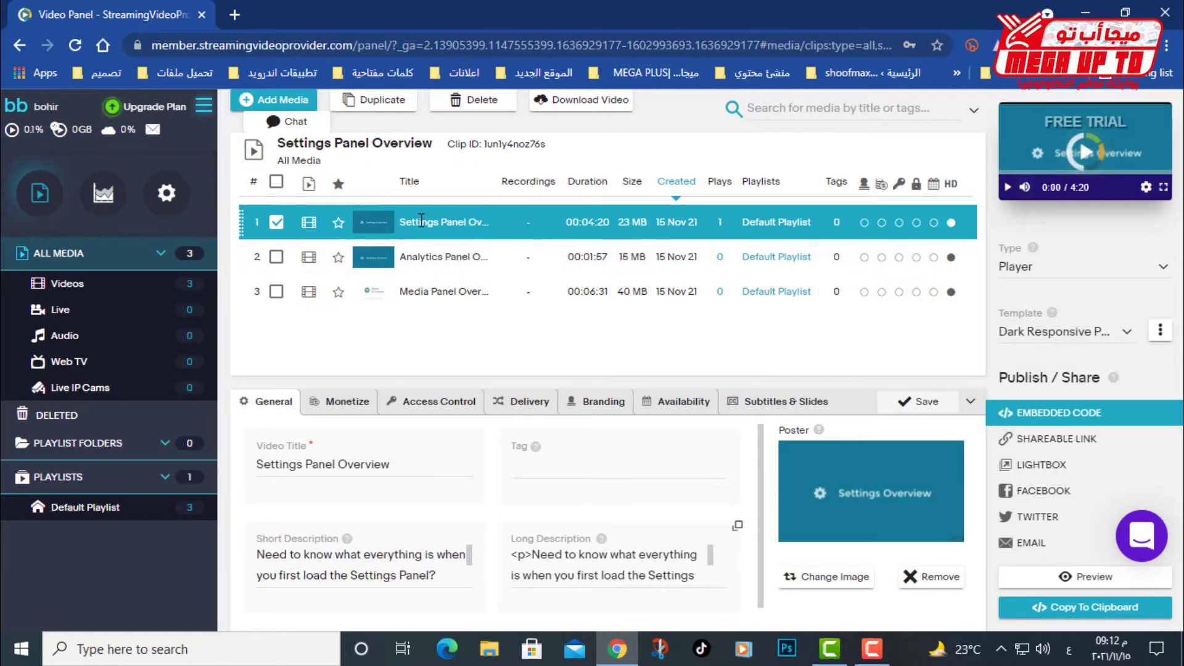
Preview the Settings Panel Overview video in full screen, return to the panel and pause playback
left_click_drag(242, 217, 259, 278)
left_click(1164, 188)
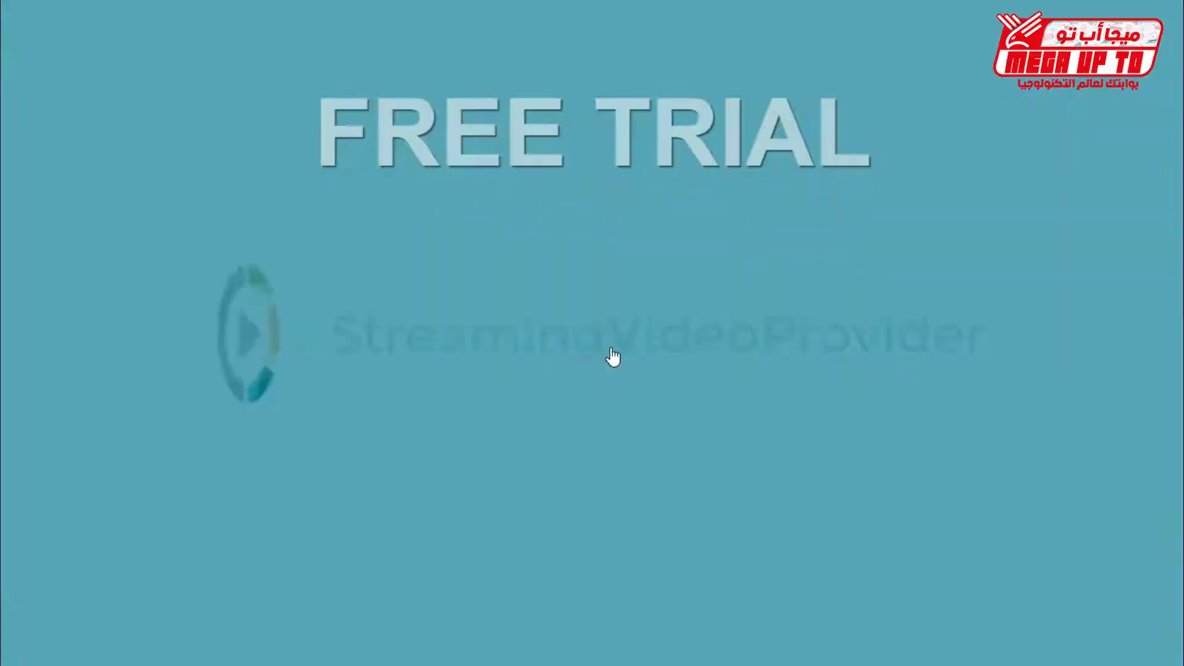
key("Escape")
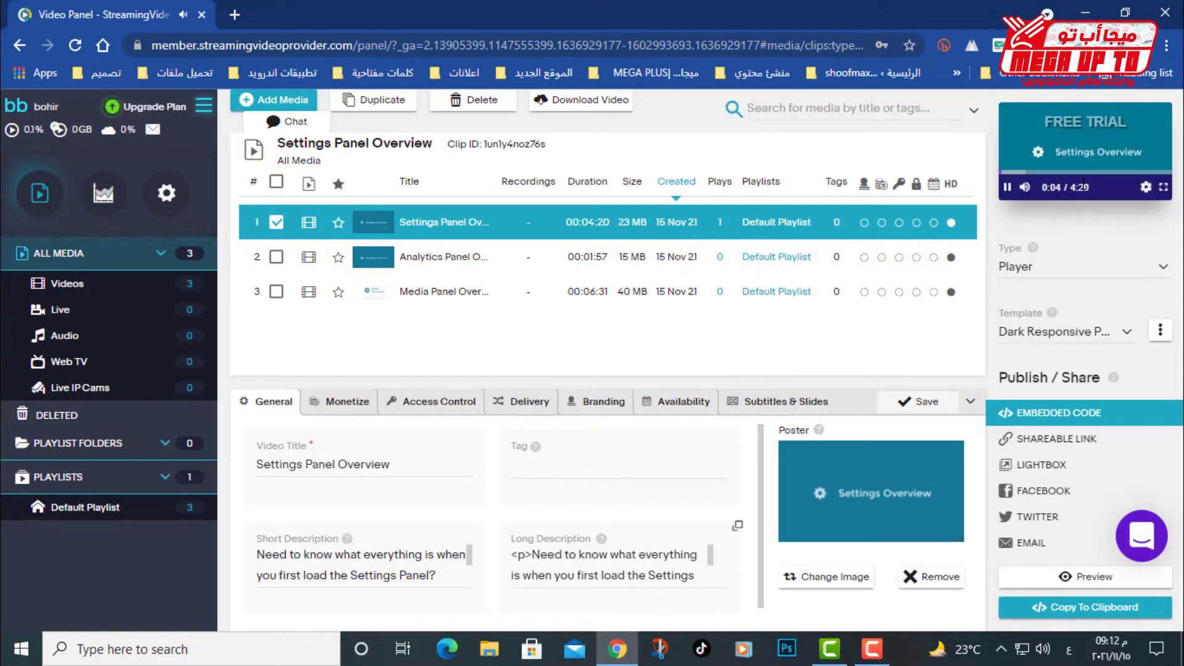
left_click(1007, 187)
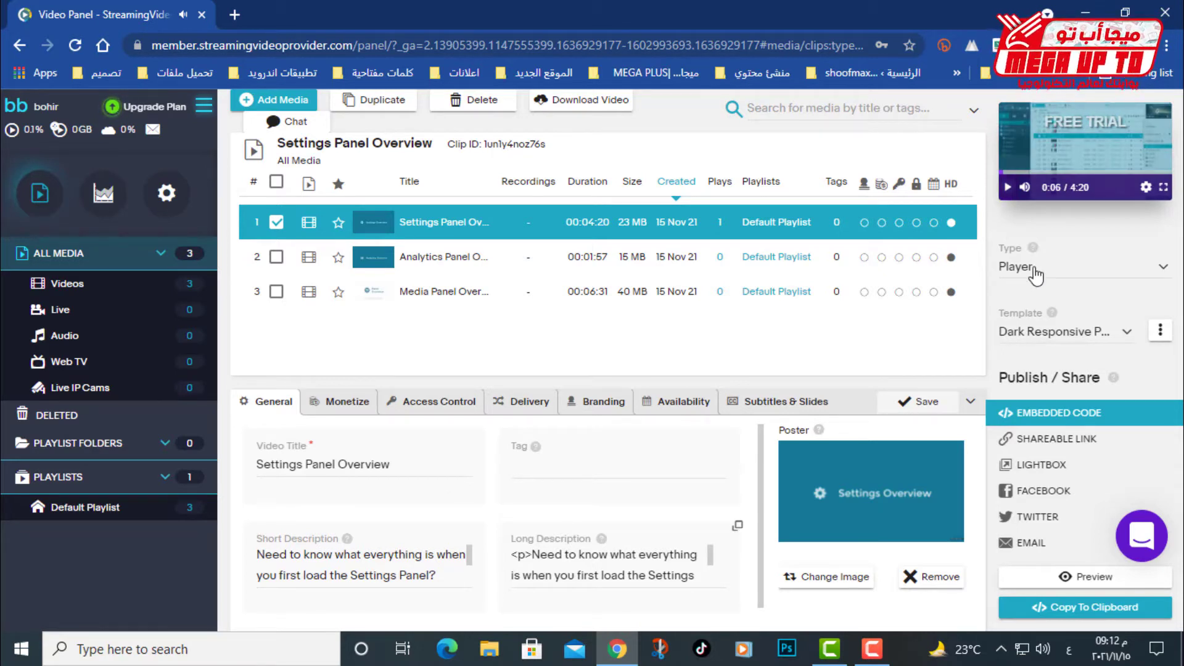
Set the video's publishing type to Player + Chat and review the templates available for it
left_click(1068, 267)
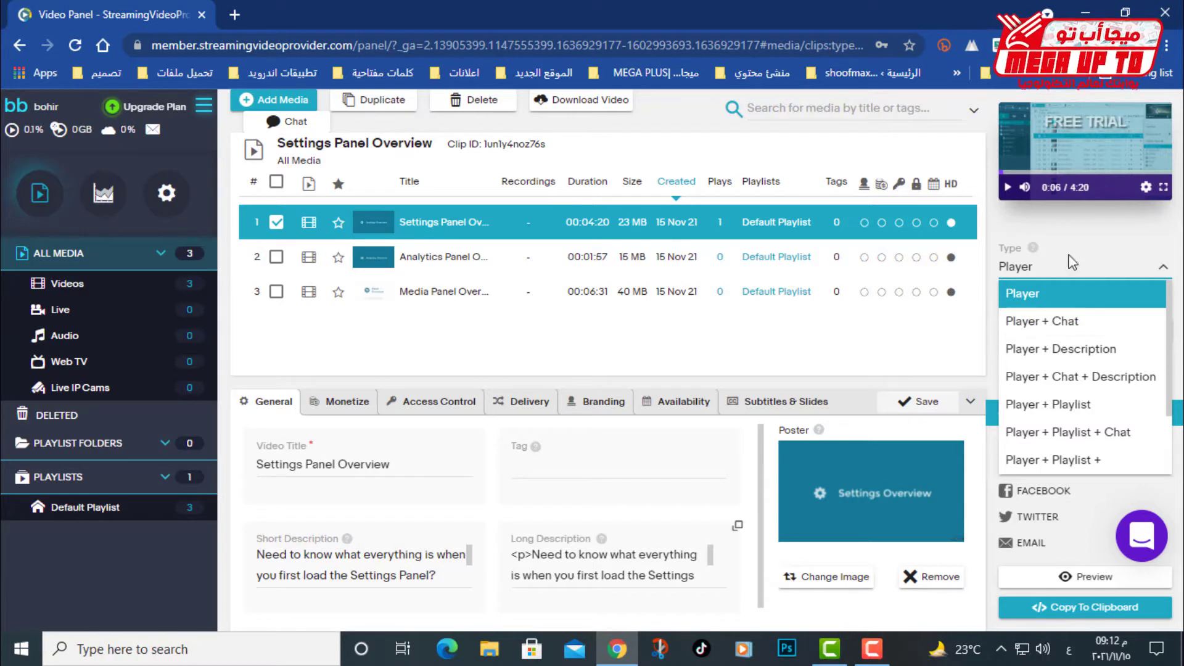
left_click(1061, 321)
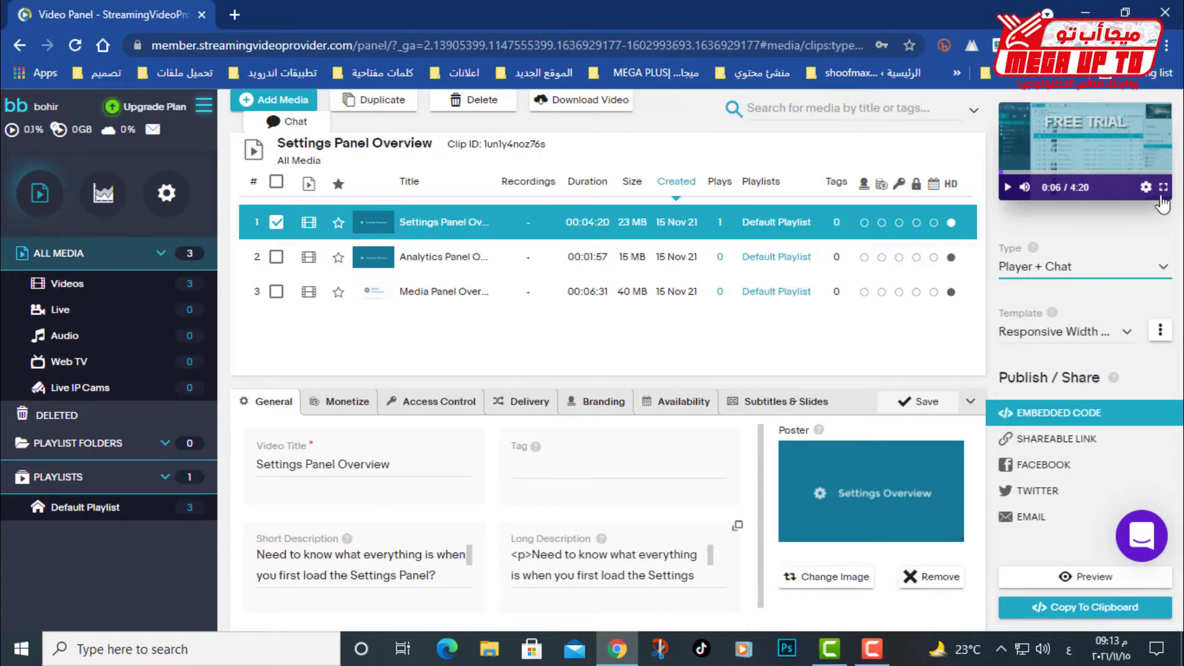
left_click(1101, 278)
scroll(1067, 391, "down", 3)
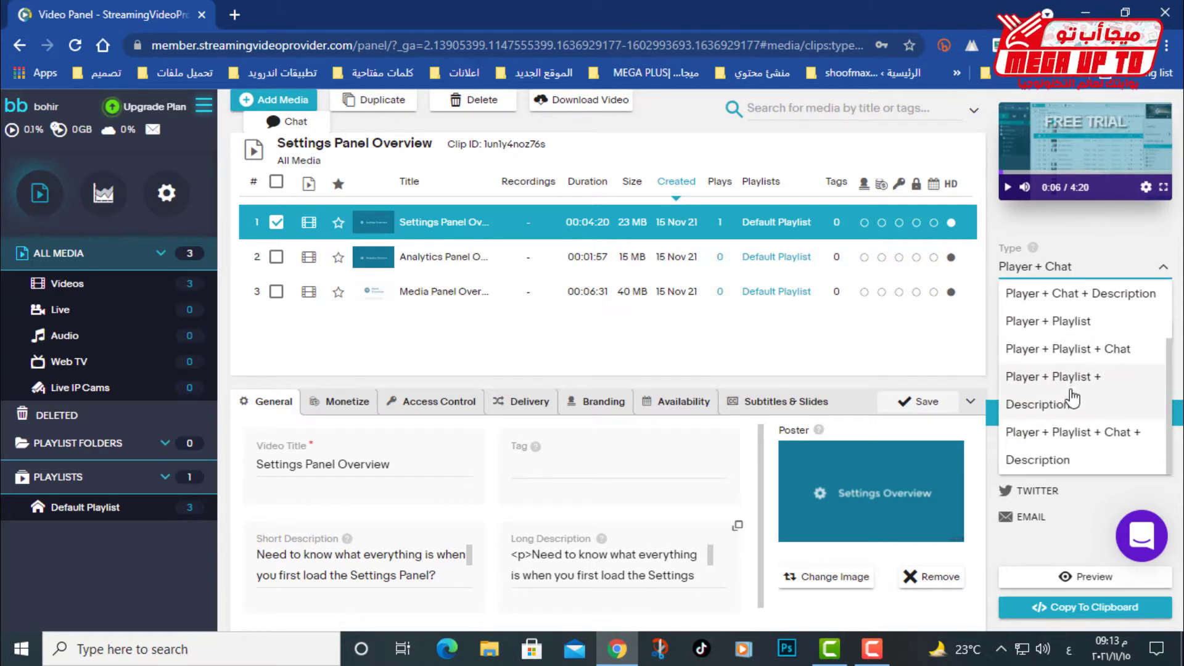
left_click(1154, 231)
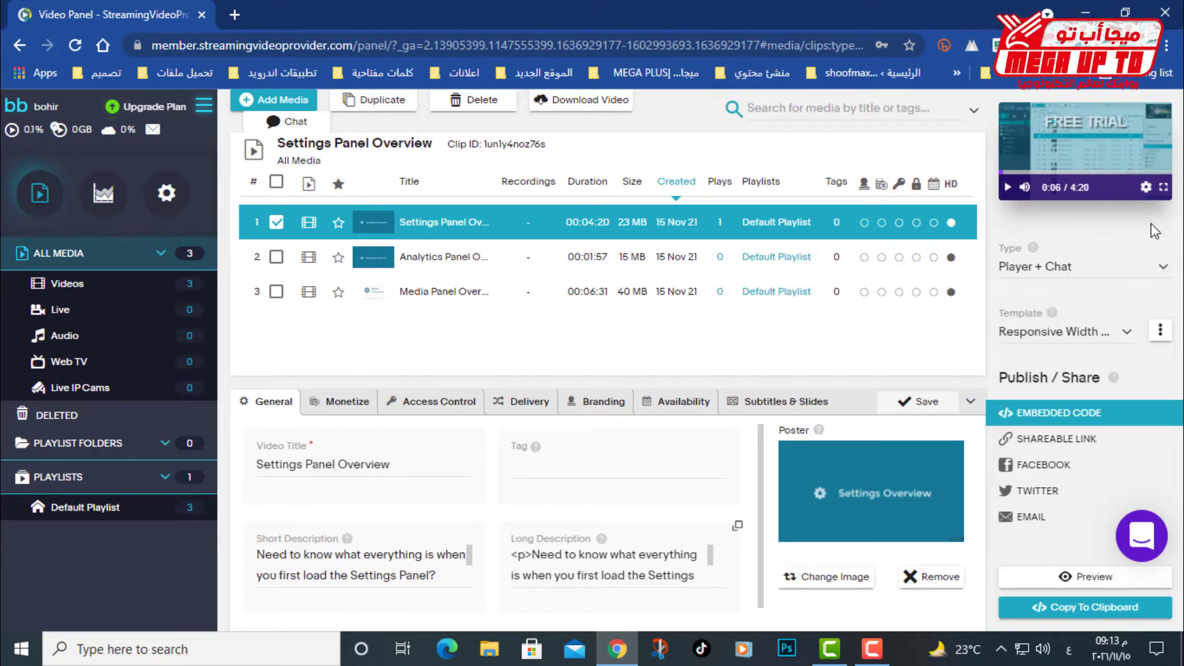
left_click(1107, 325)
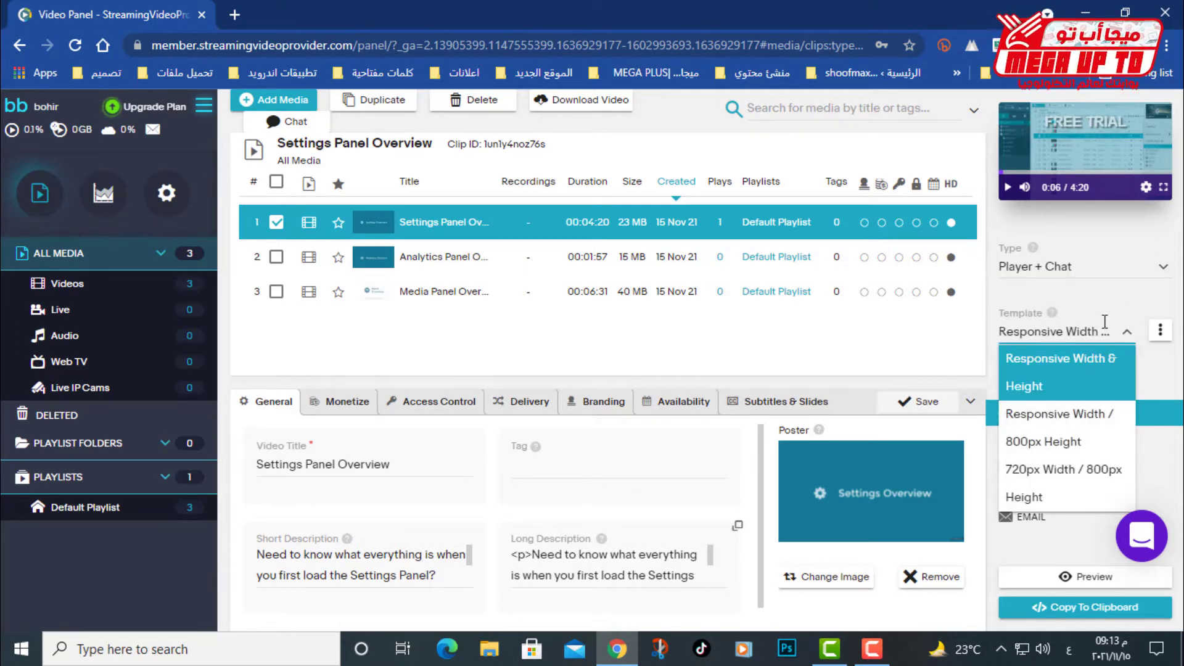
left_click(1129, 295)
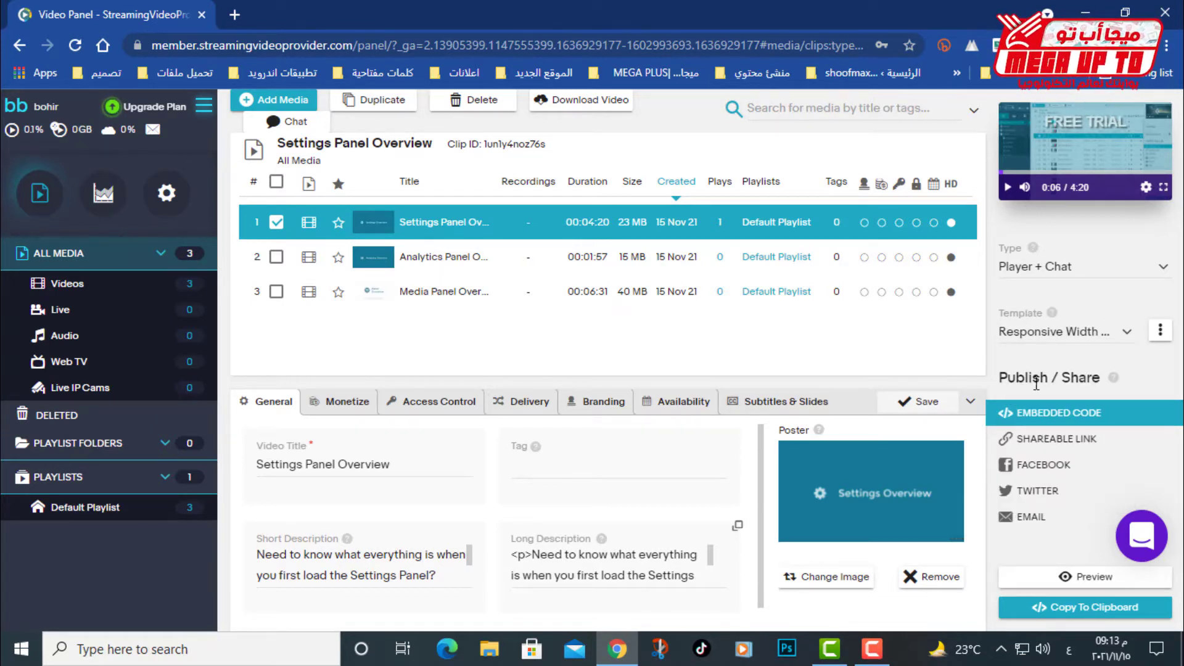
Choose the shareable link as the publishing method and try to paste the link into a new browser tab
left_click(1063, 440)
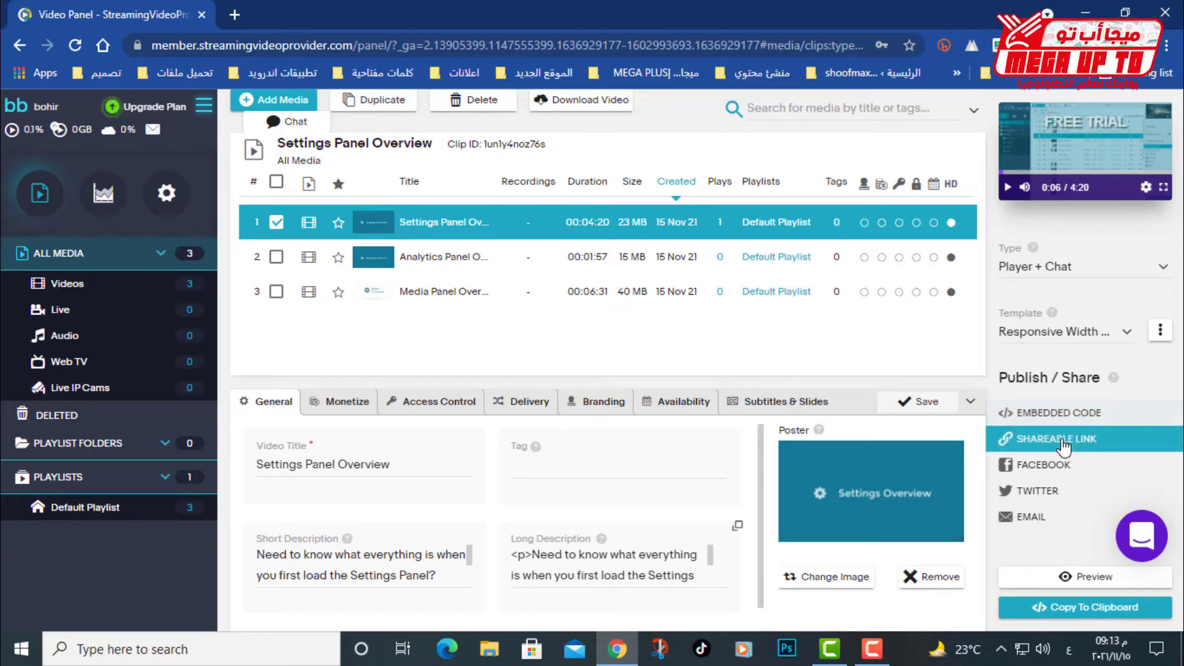
left_click(234, 15)
right_click(281, 45)
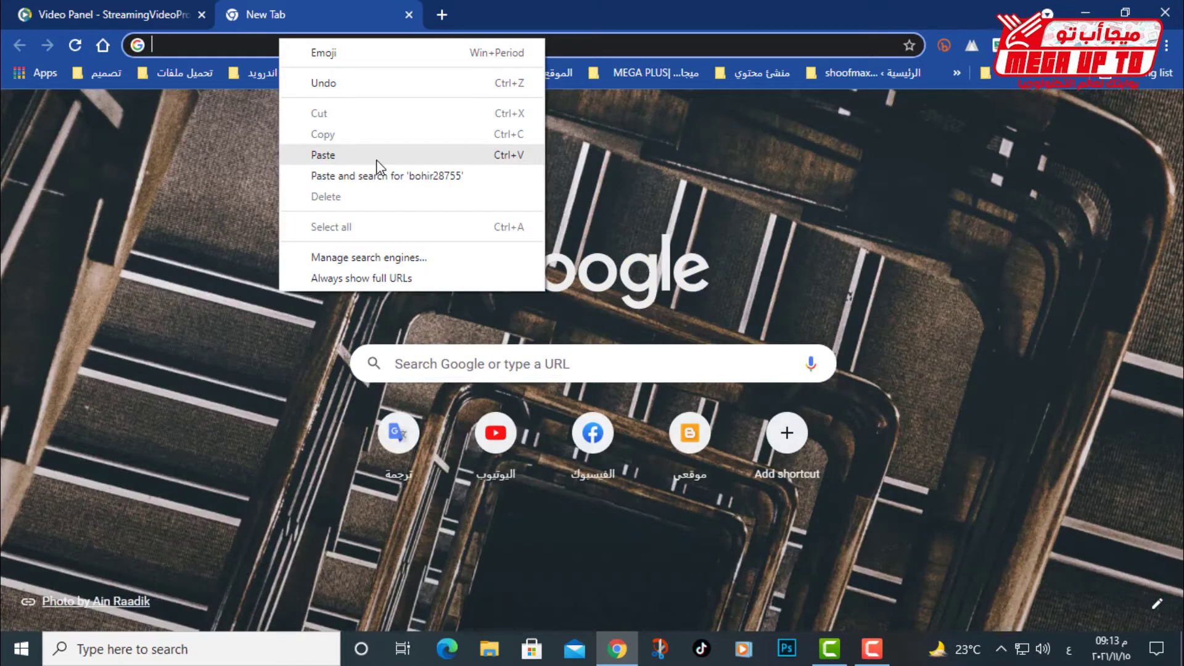
left_click(377, 156)
key("ctrl+shift+Tab")
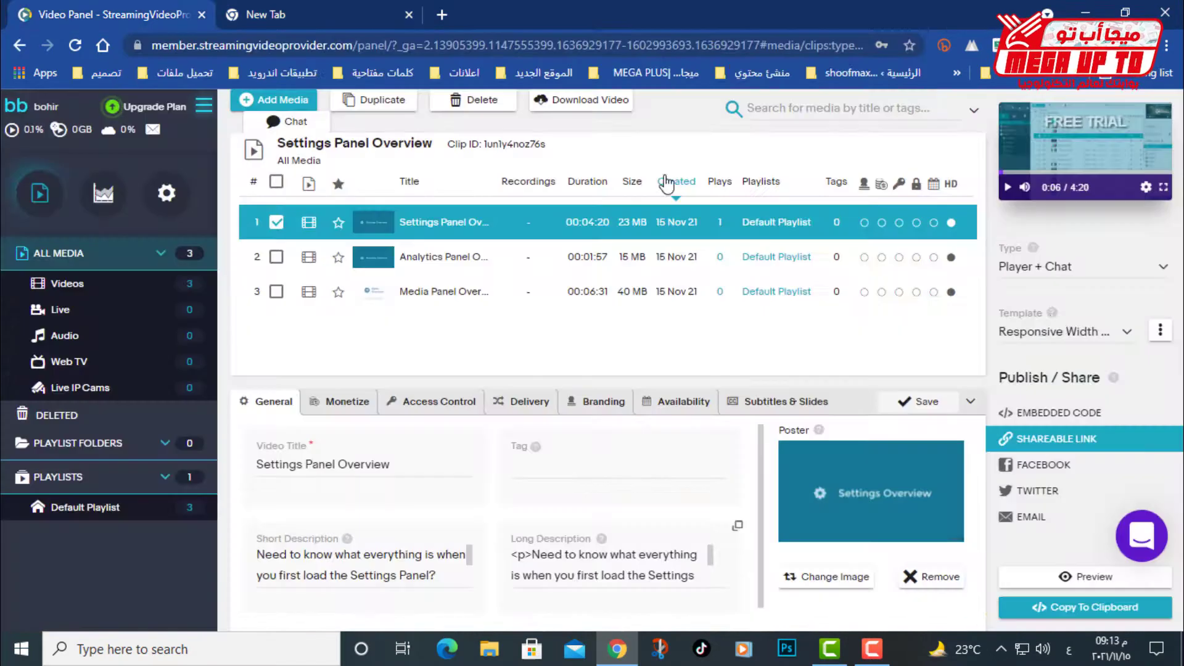
Copy the shareable link of the Settings Panel Overview video to the clipboard
left_click(1048, 415)
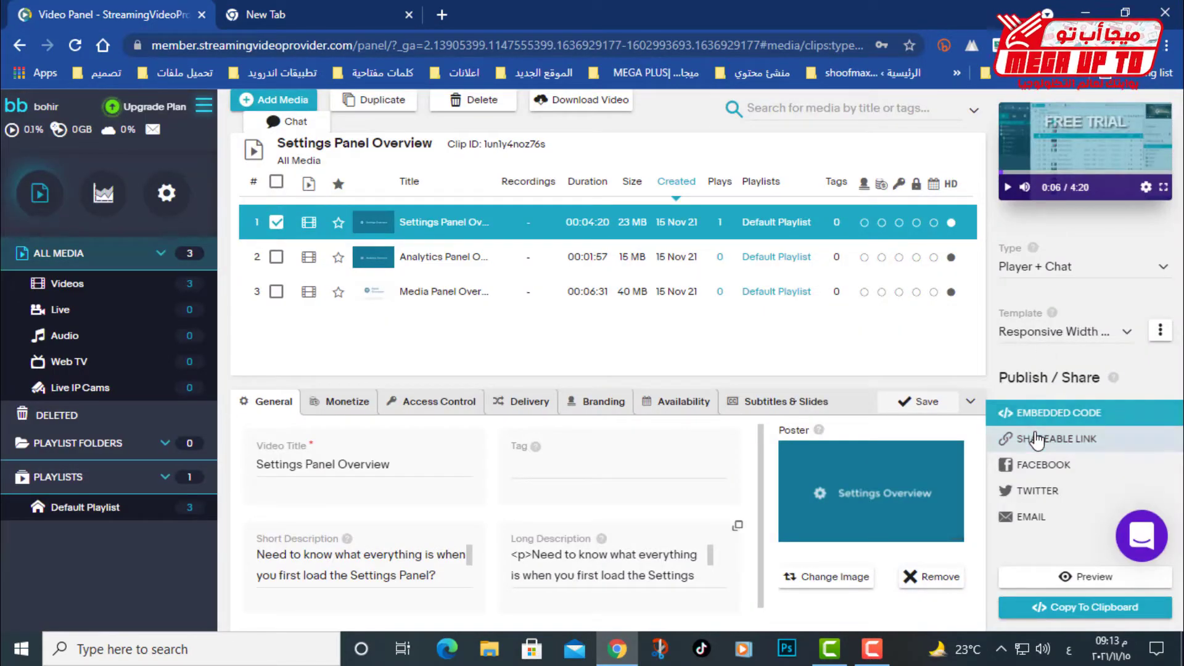
left_click(1039, 439)
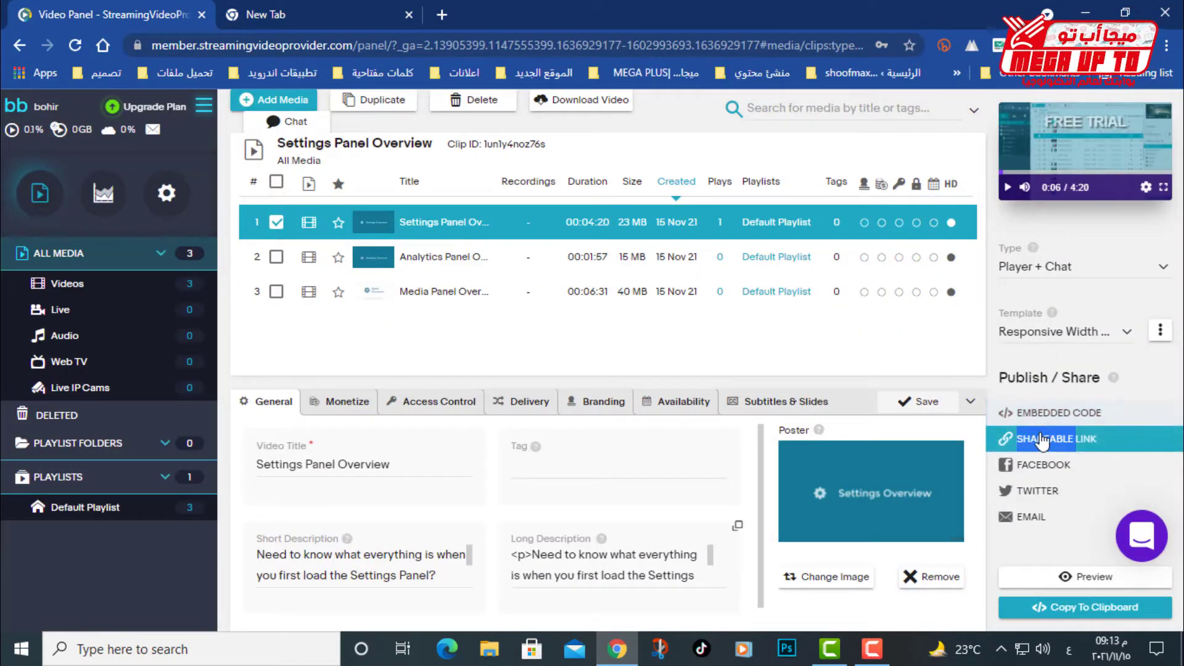
left_click(1085, 607)
Load the copied shareable link in the second browser tab, replacing the text in its address bar
left_click(394, 13)
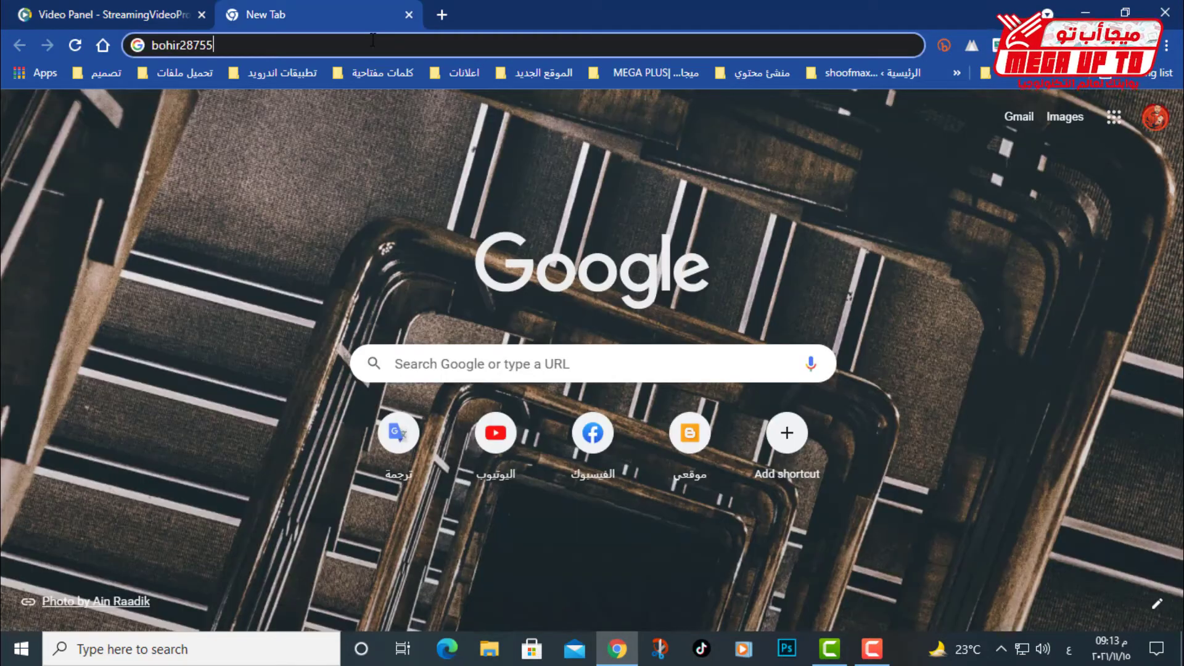
left_click(403, 45)
right_click(400, 68)
right_click(395, 41)
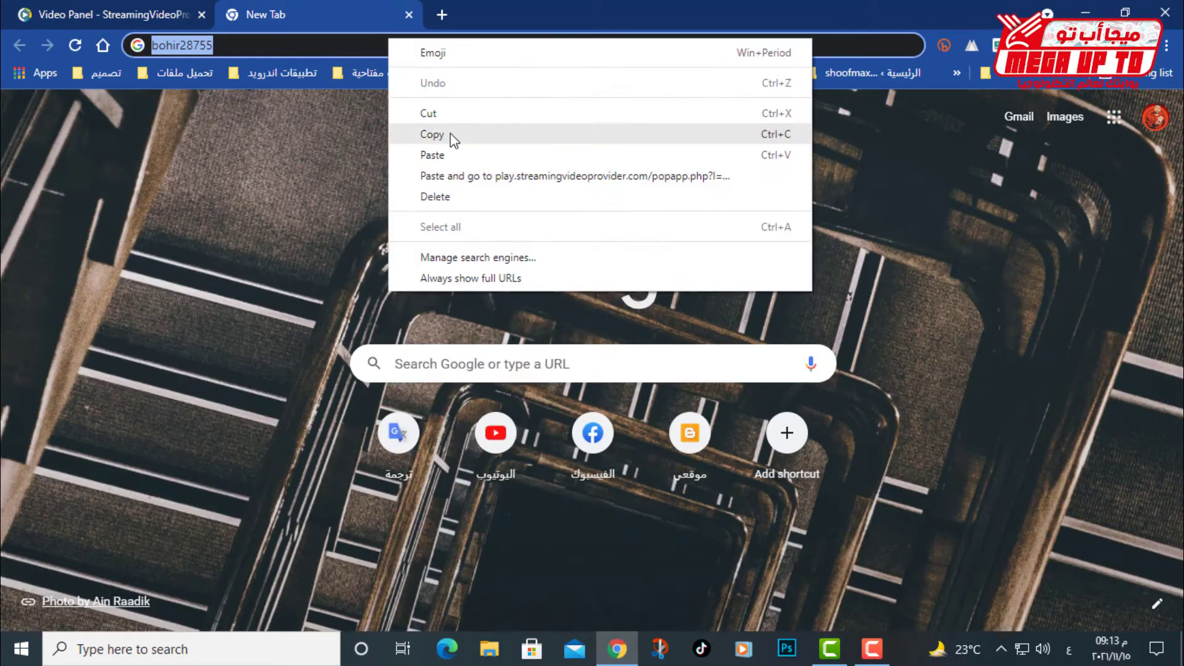
left_click(460, 153)
key("Return")
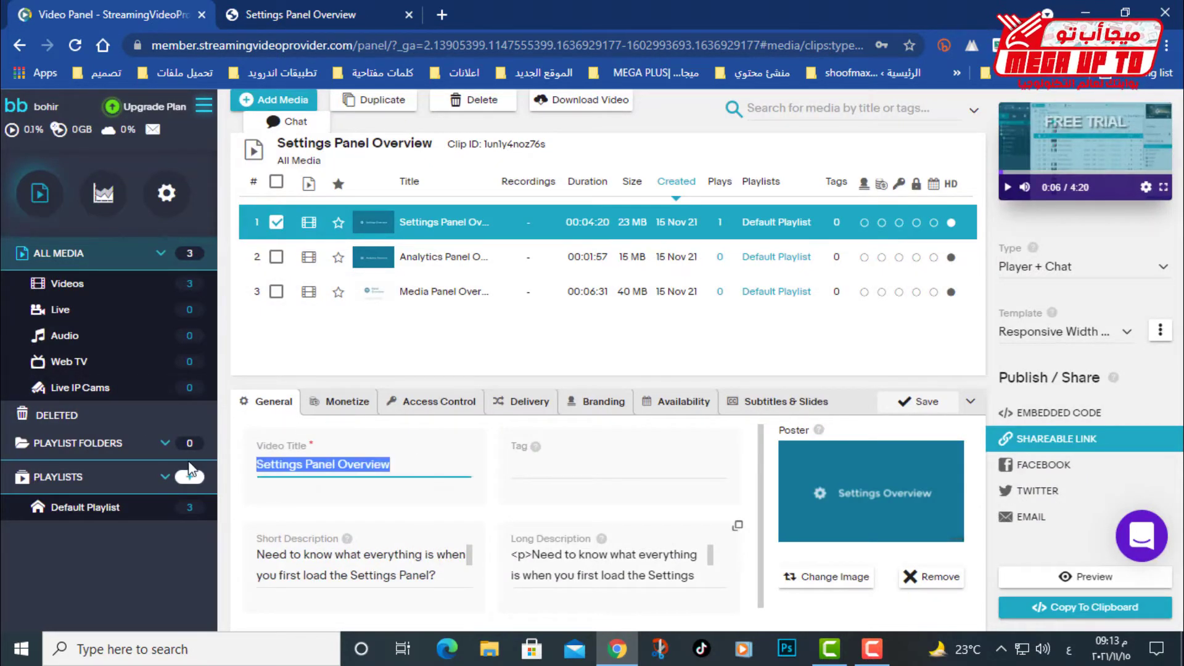
Review the General, Monetize and Access Control settings of the Settings Panel Overview video
left_click(631, 471)
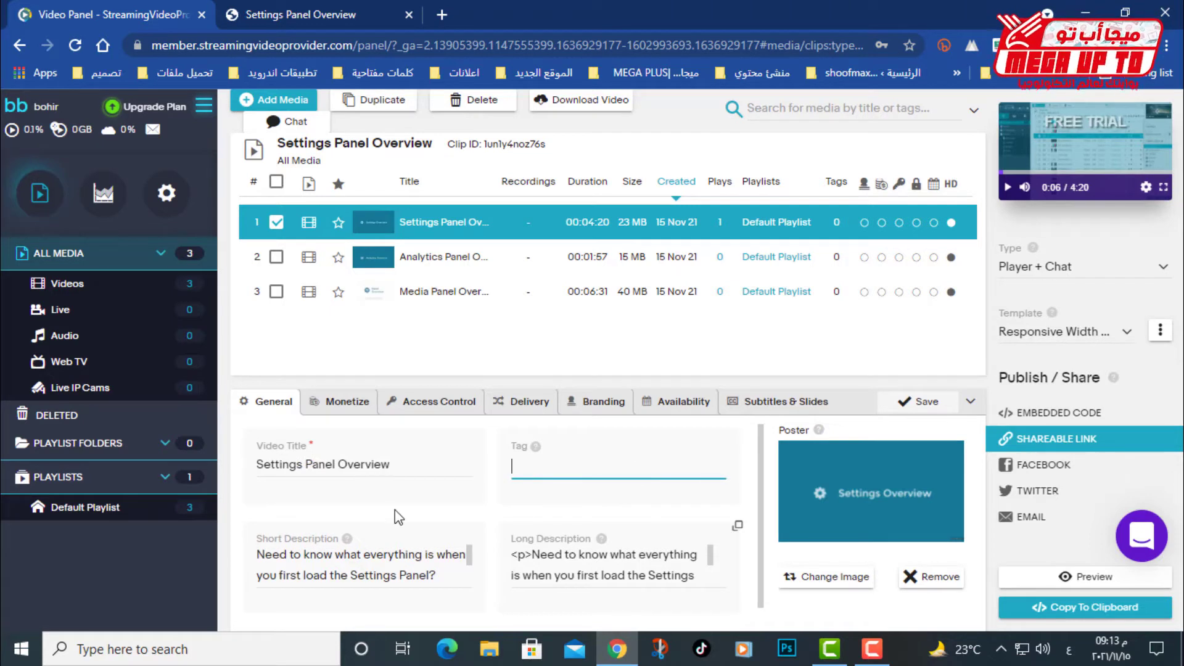
scroll(395, 509, "down", 1)
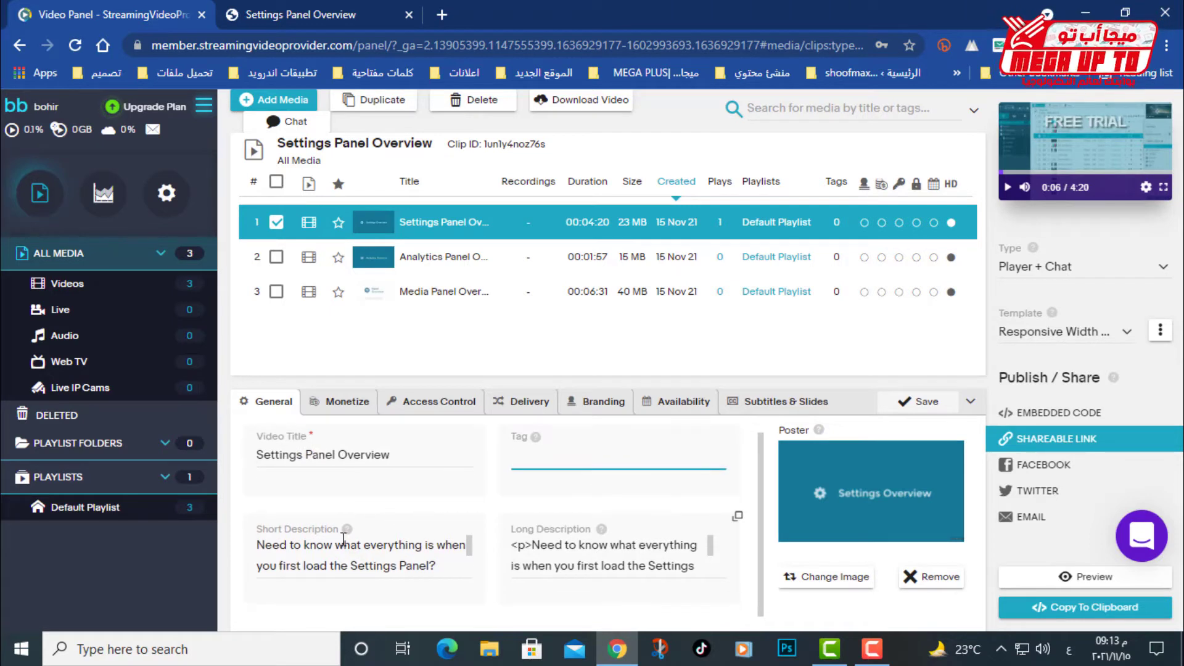
left_click(361, 407)
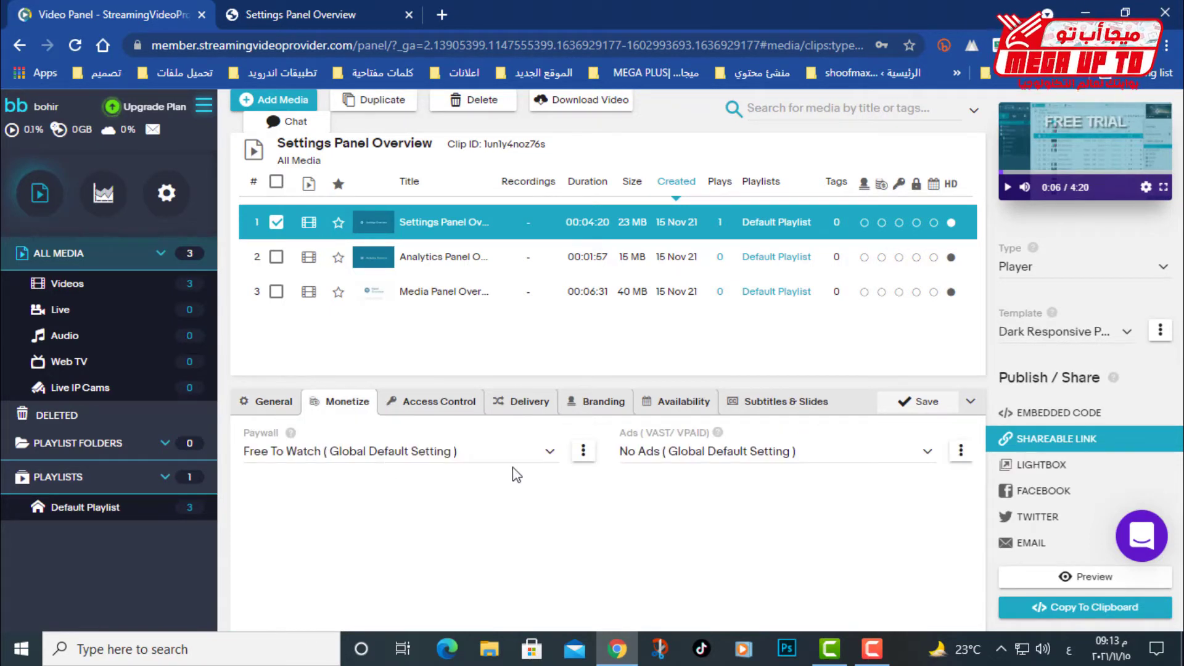
left_click(528, 468)
left_click(646, 507)
left_click(468, 410)
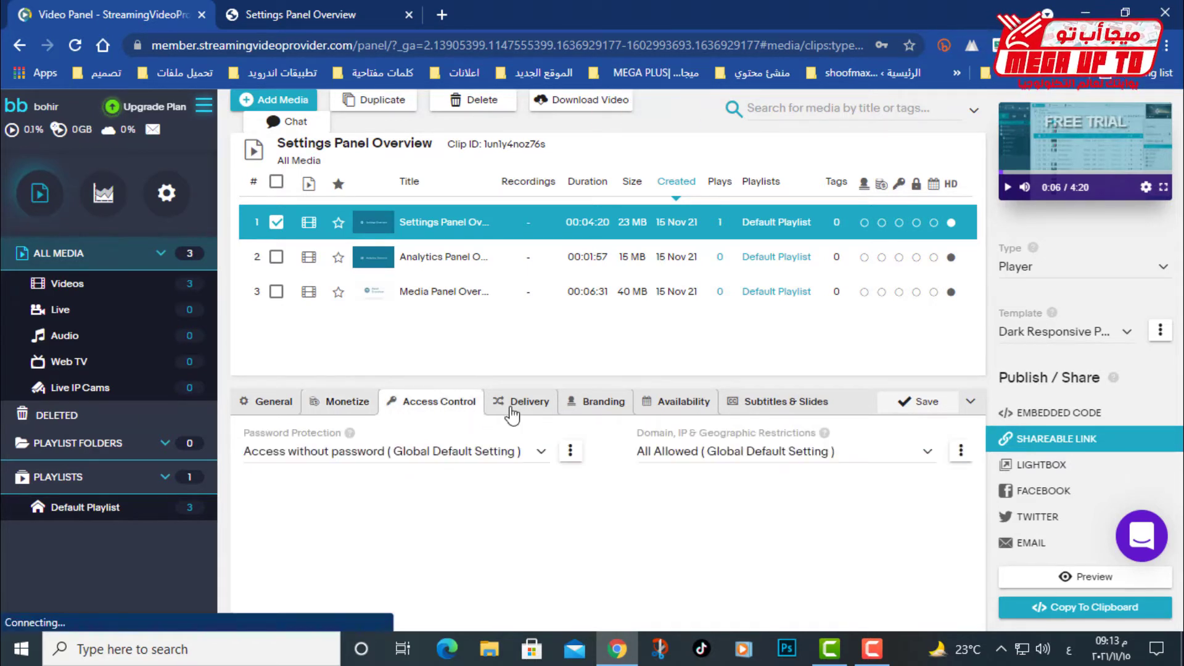
Examine the analytics reports for plays, sessions, bandwidth usage and pay-per-view sales
left_click(116, 198)
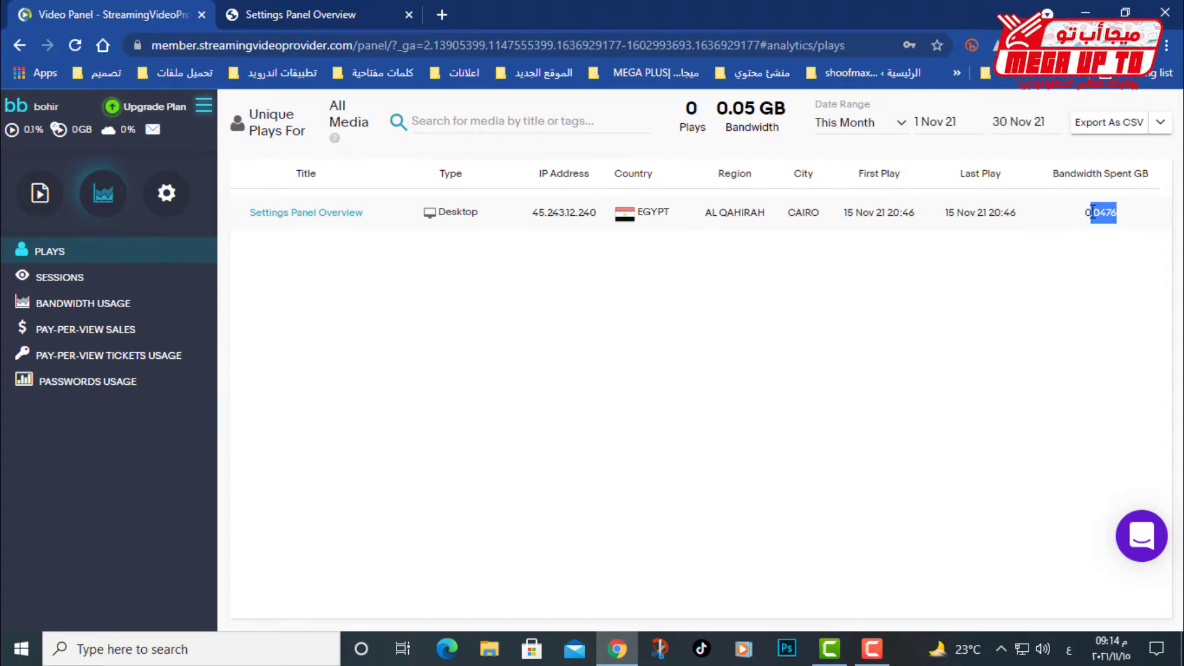
left_click(153, 285)
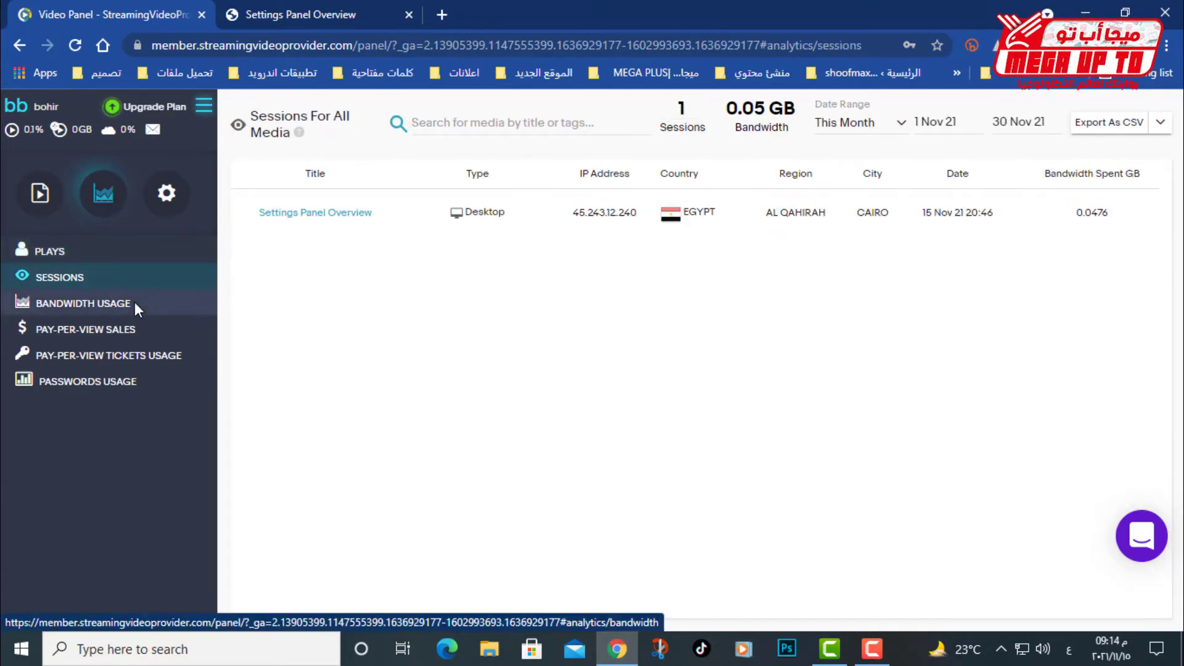
left_click(137, 311)
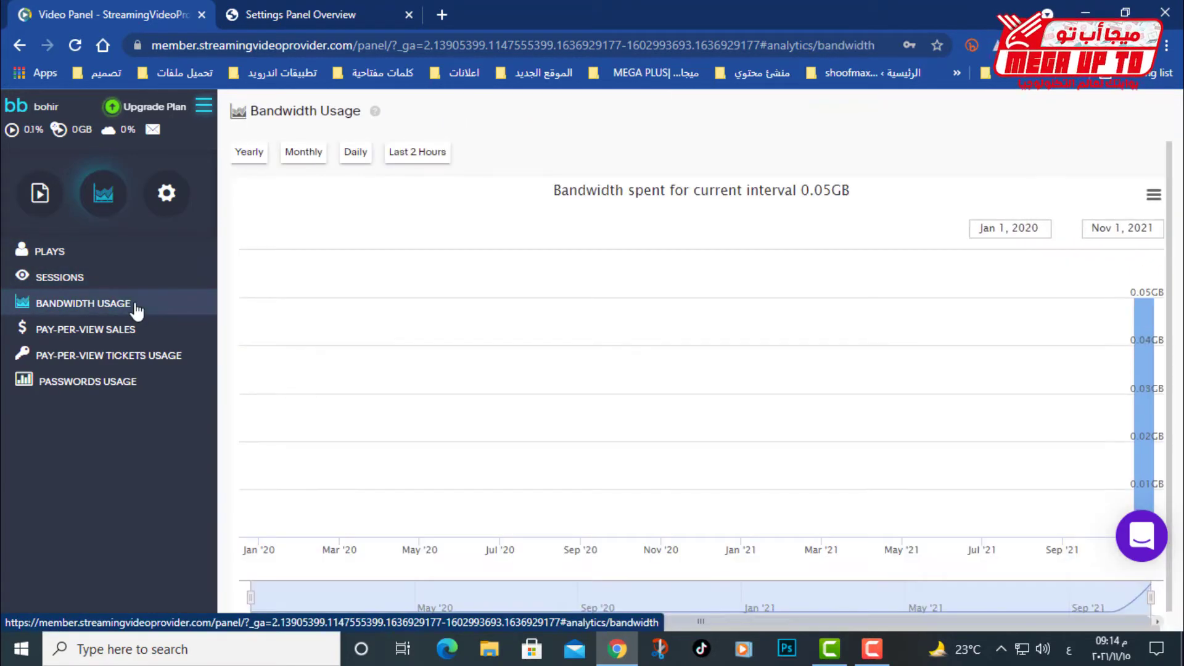
left_click(124, 336)
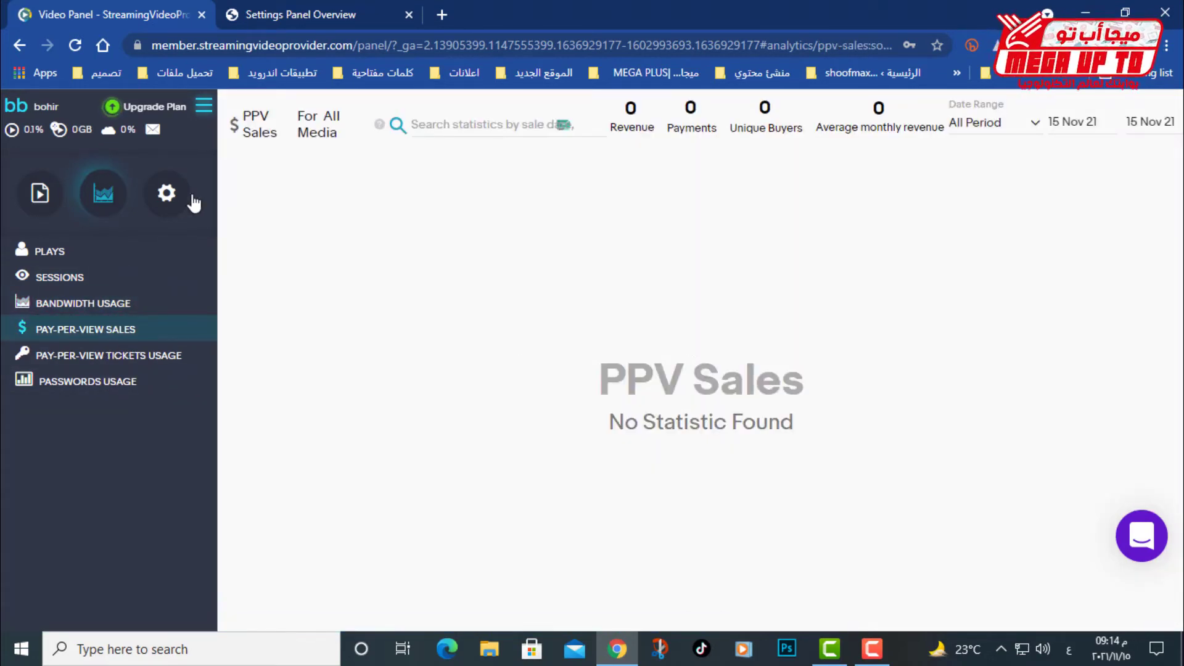
Look through the account details, including the general information, message, API and password settings
left_click(165, 195)
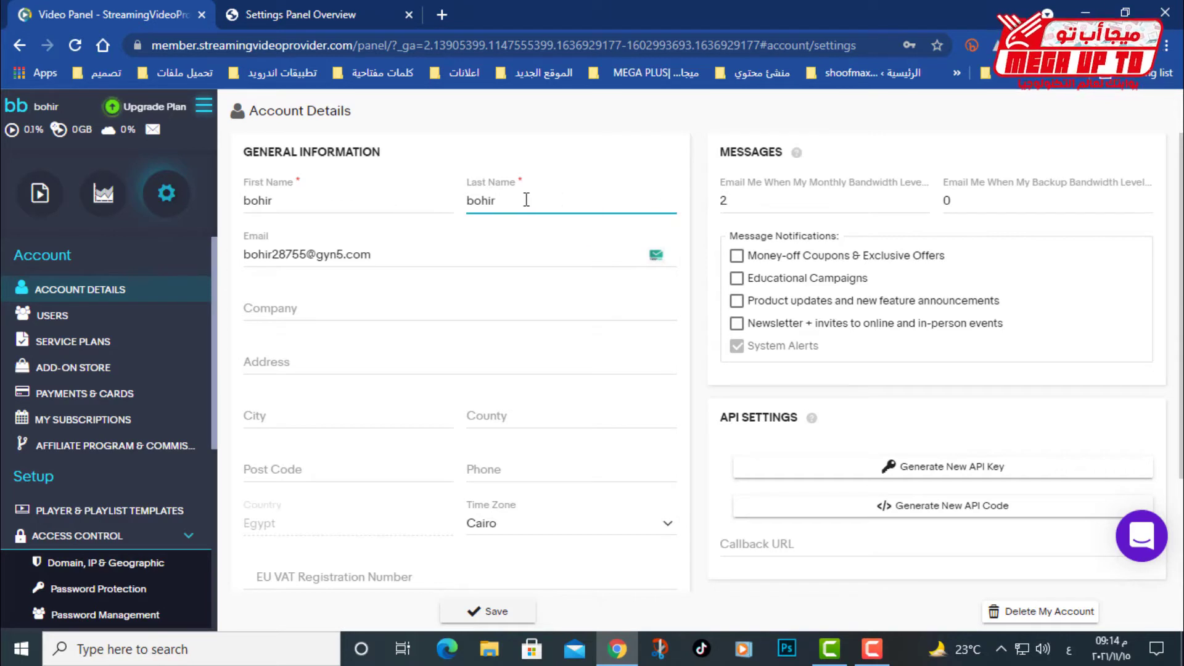
left_click(428, 253)
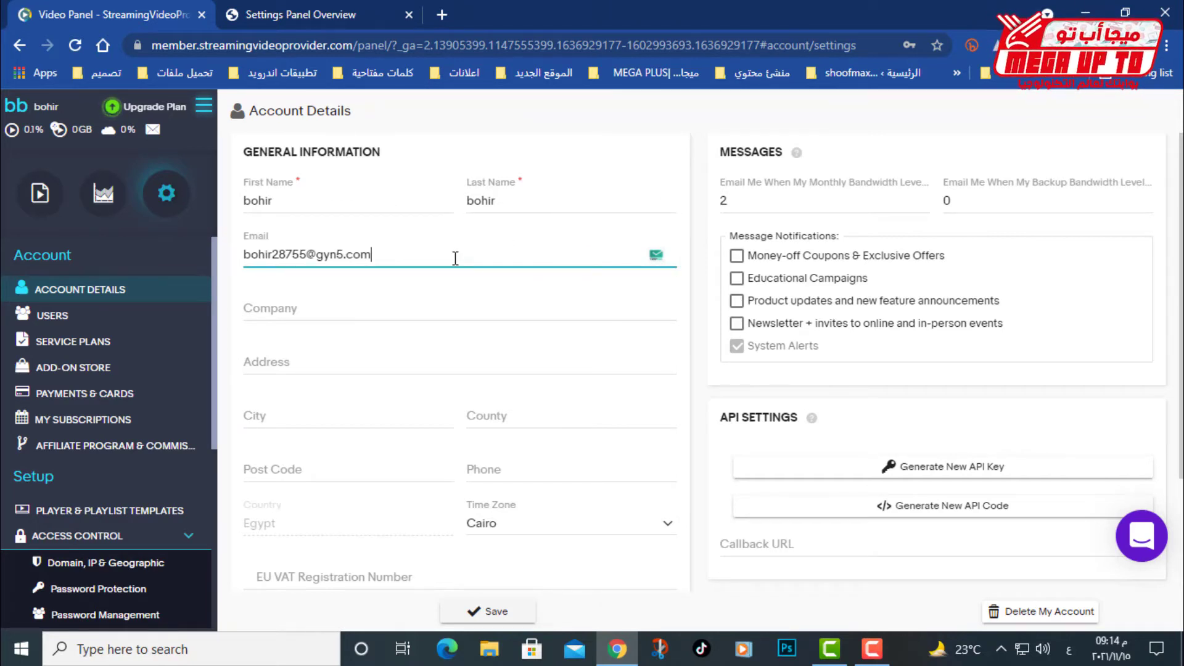
left_click(344, 313)
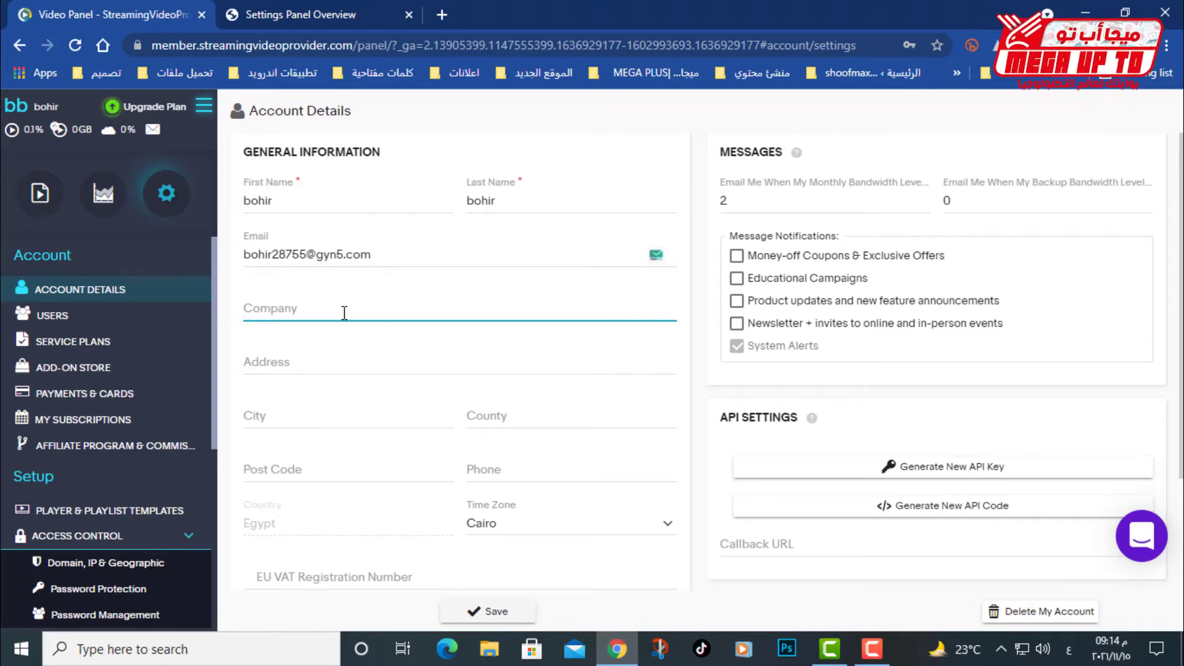
scroll(469, 205, "down", 3)
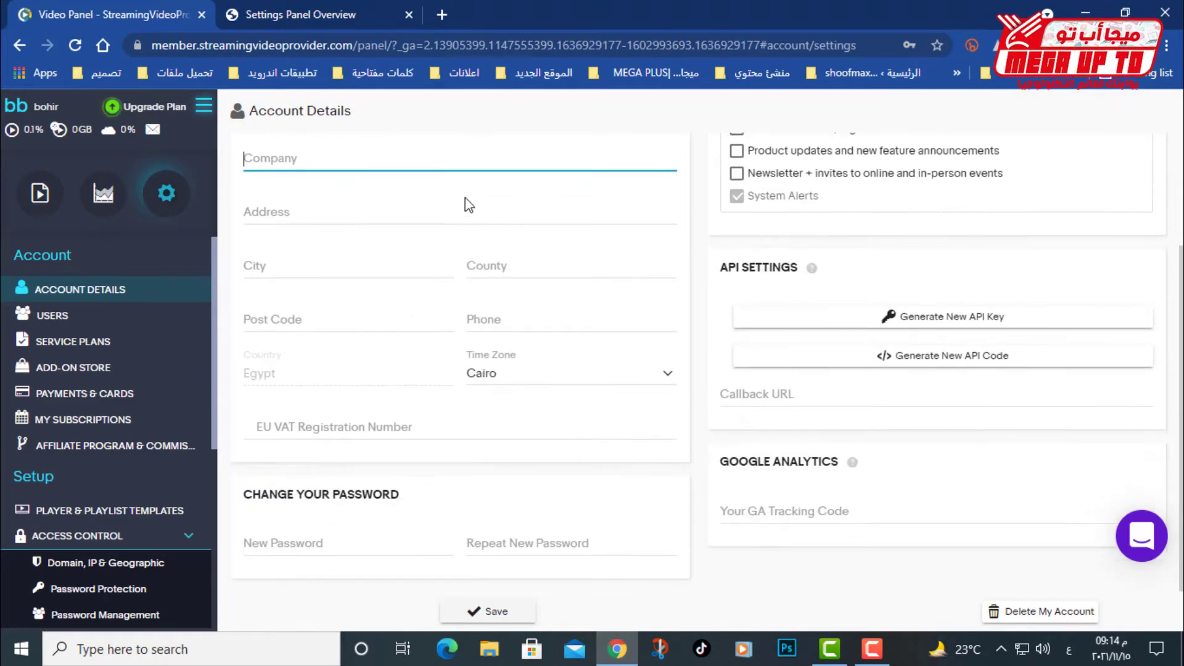
scroll(473, 395, "up", 3)
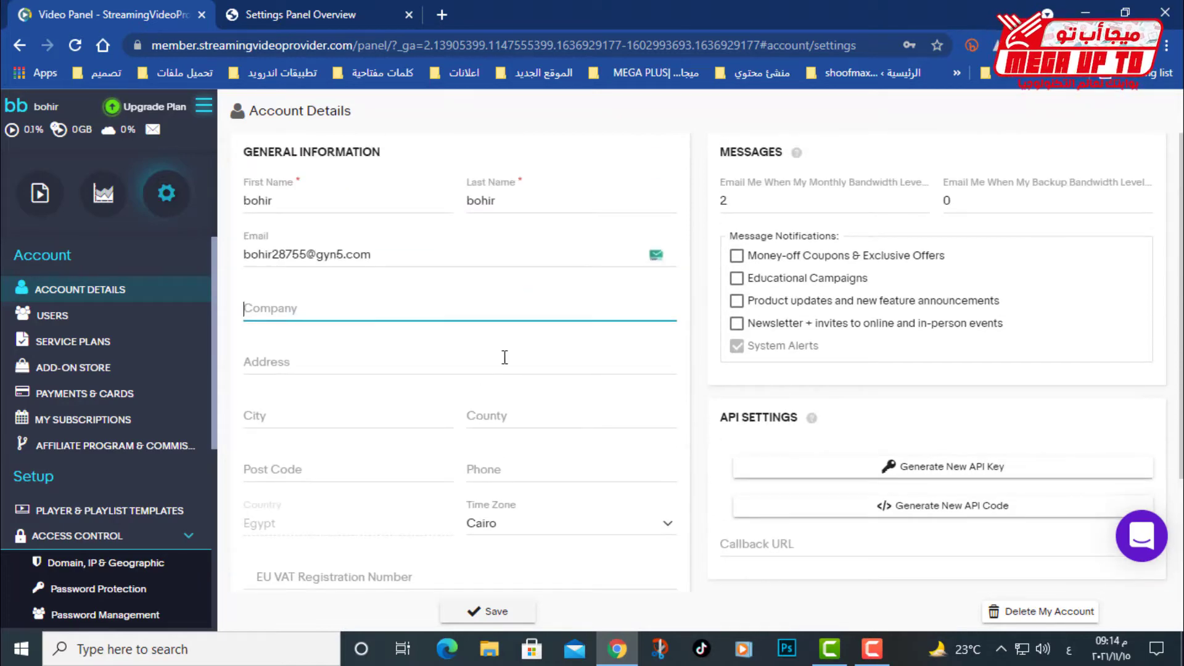
View the form for creating a new sub-user in the account's user management and close it unfilled
left_click(69, 318)
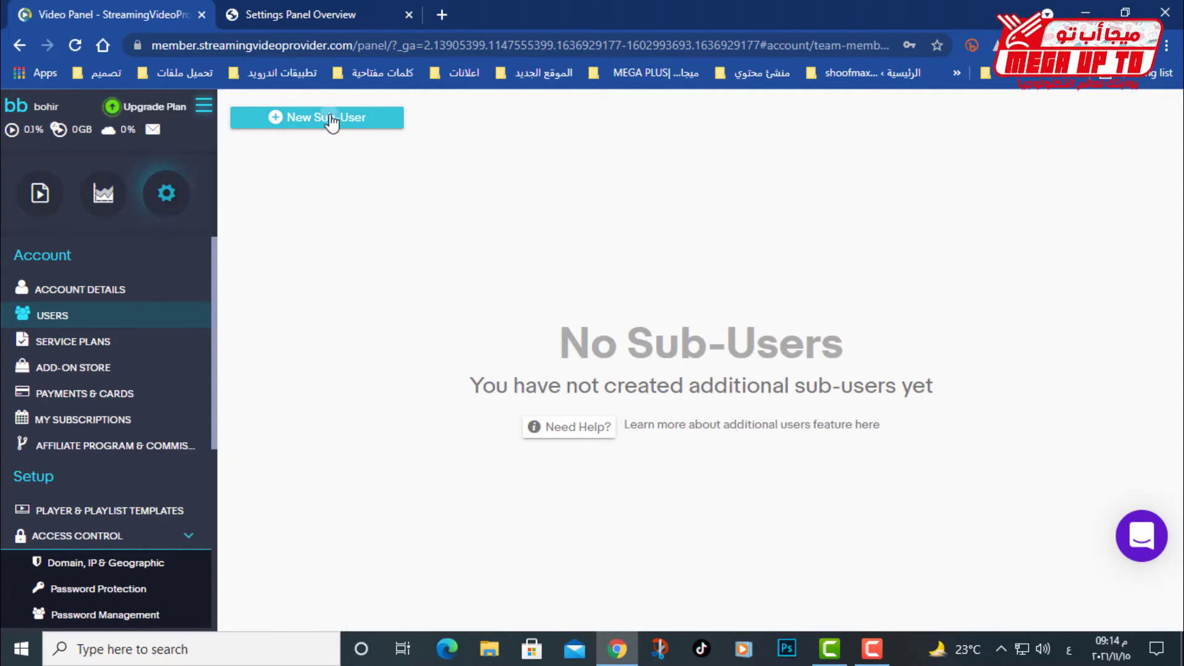
left_click(331, 122)
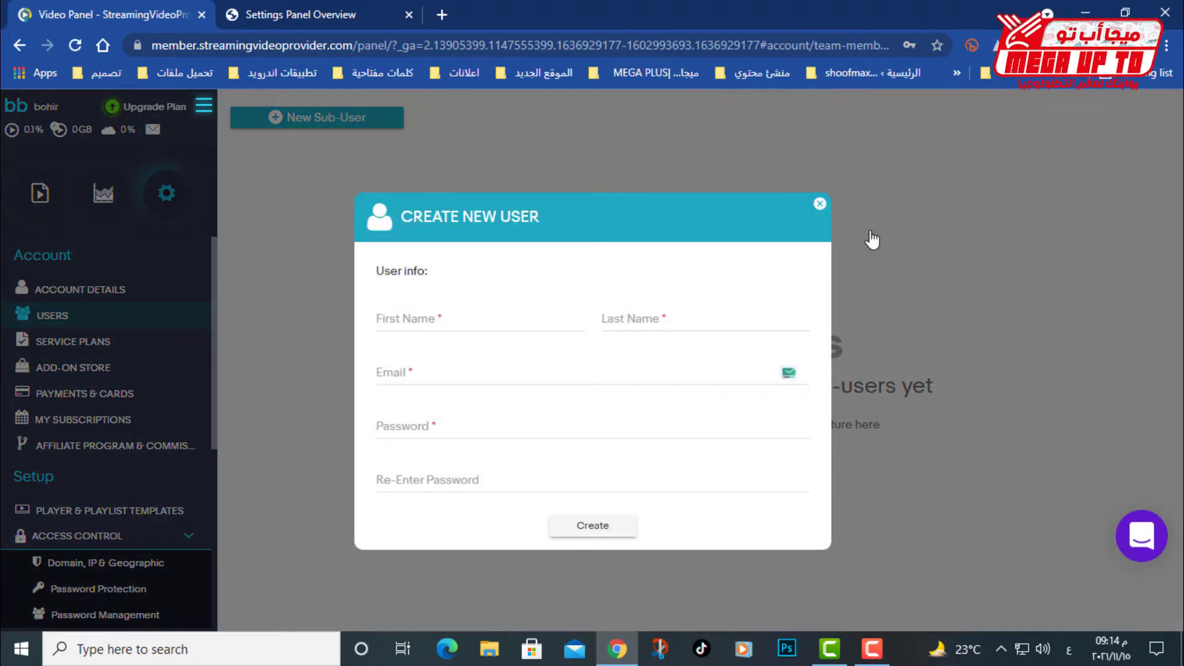
left_click(819, 204)
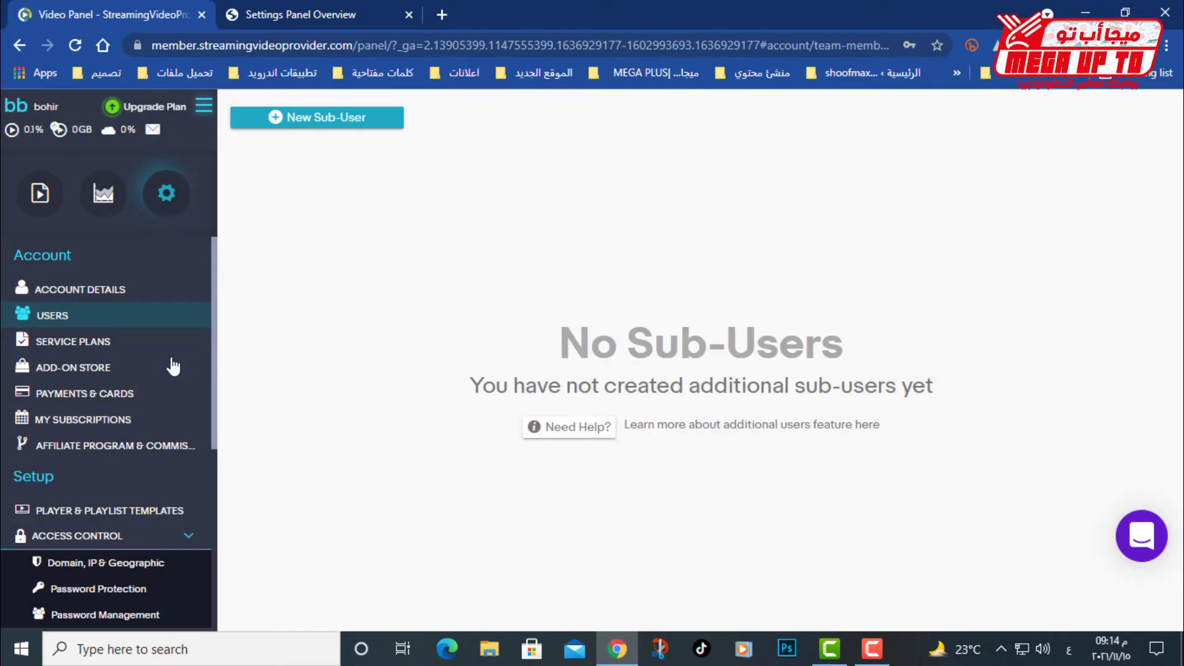
Compare the features and monthly prices of the Plus, Pro and Premium service plans
left_click(141, 342)
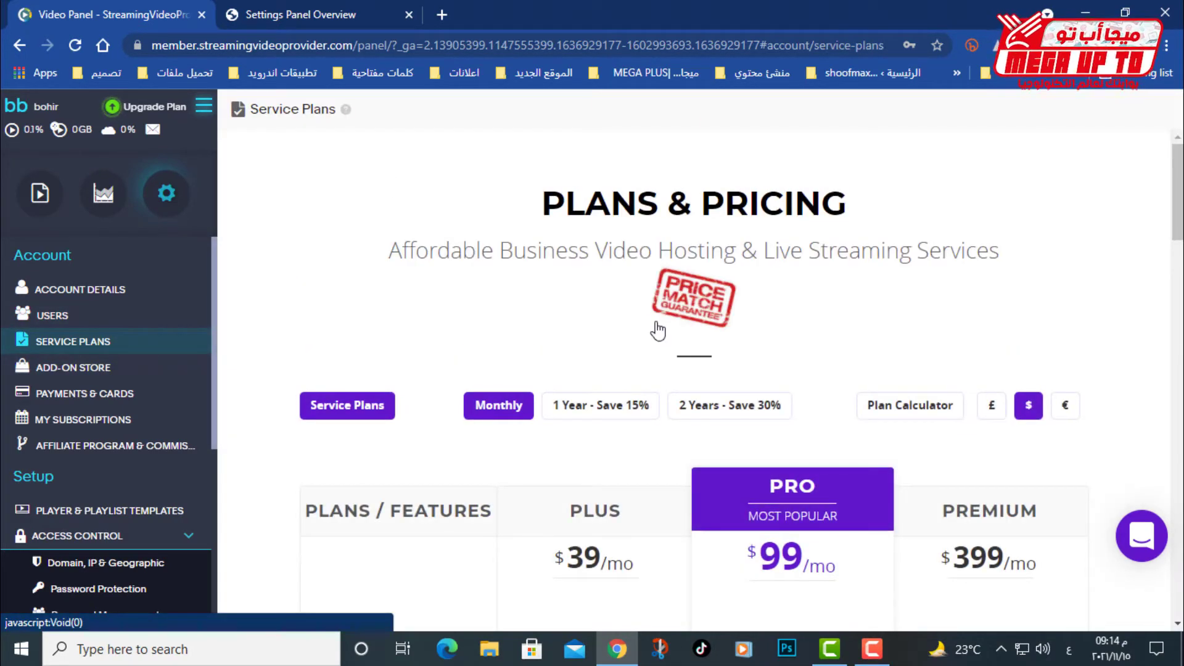
scroll(574, 361, "down", 4)
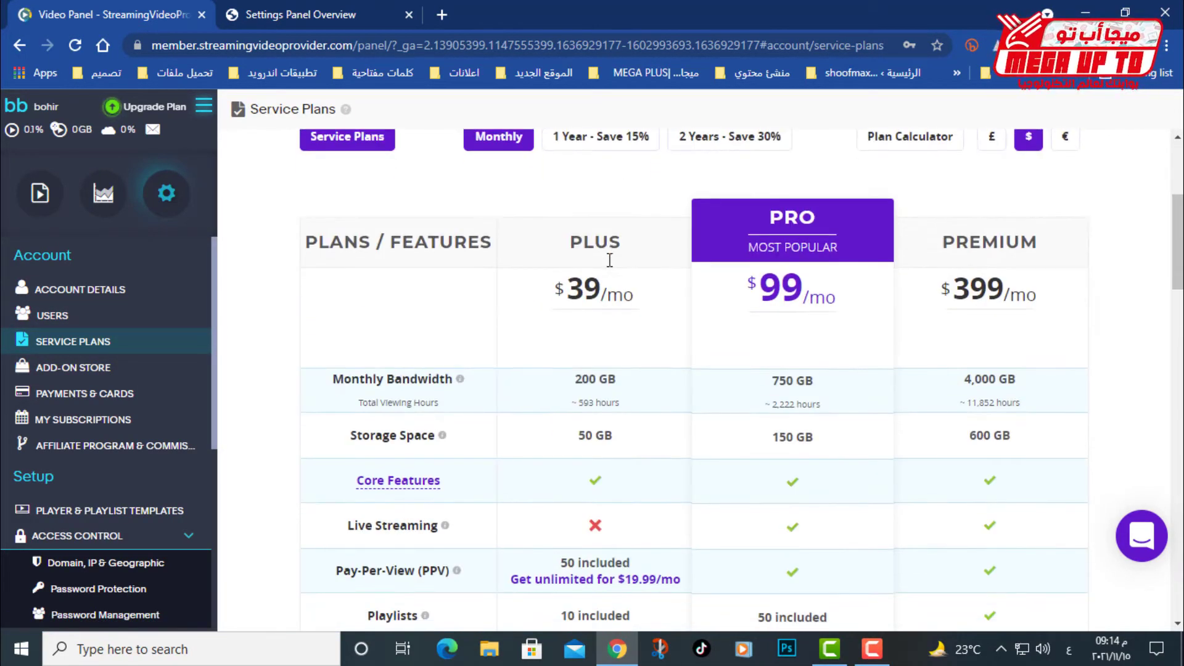
scroll(819, 372, "down", 9)
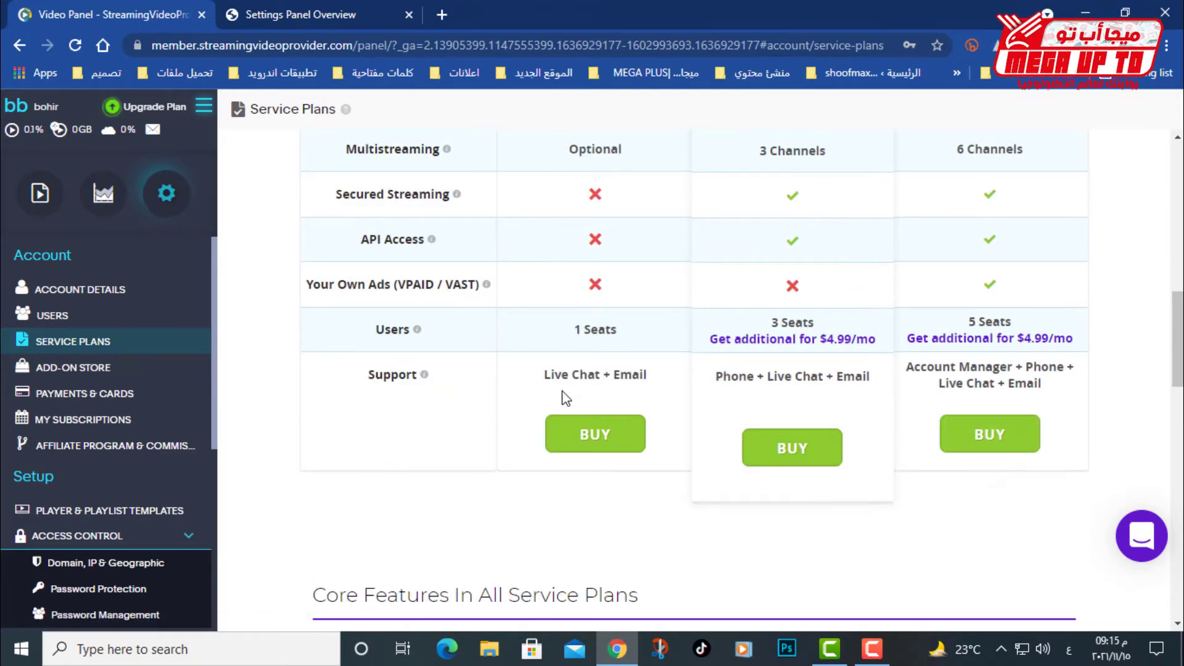
scroll(944, 453, "up", 13)
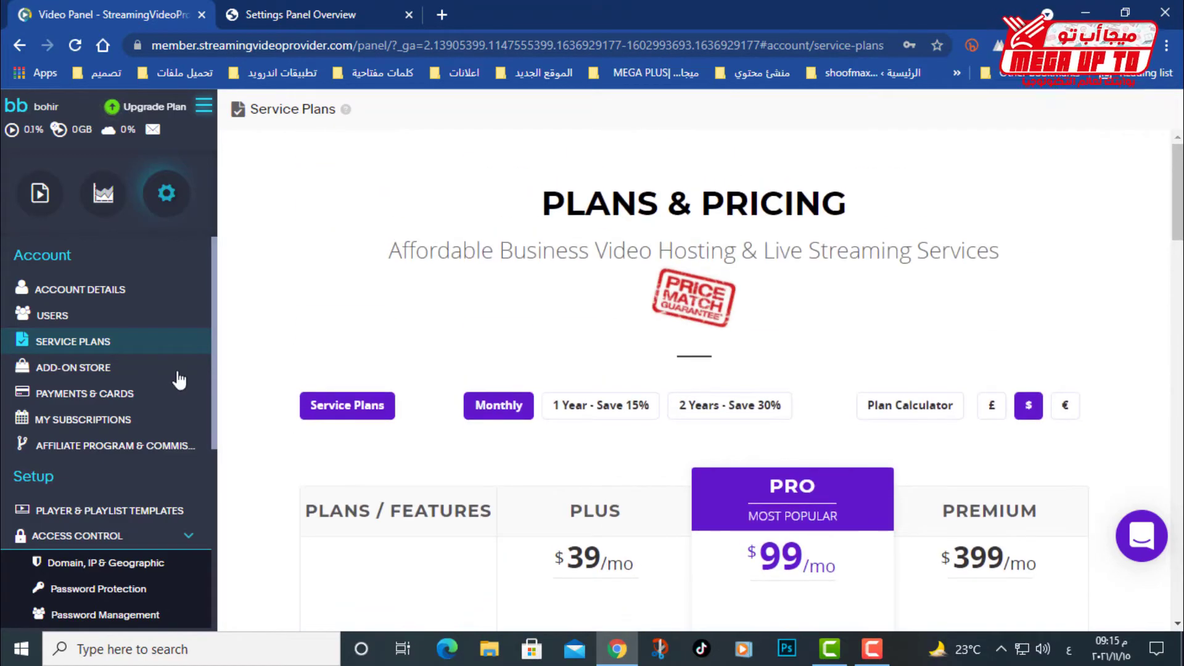
Browse the add-on store's offers for backup bandwidth, additional storage and pay-per-view videos
left_click(96, 368)
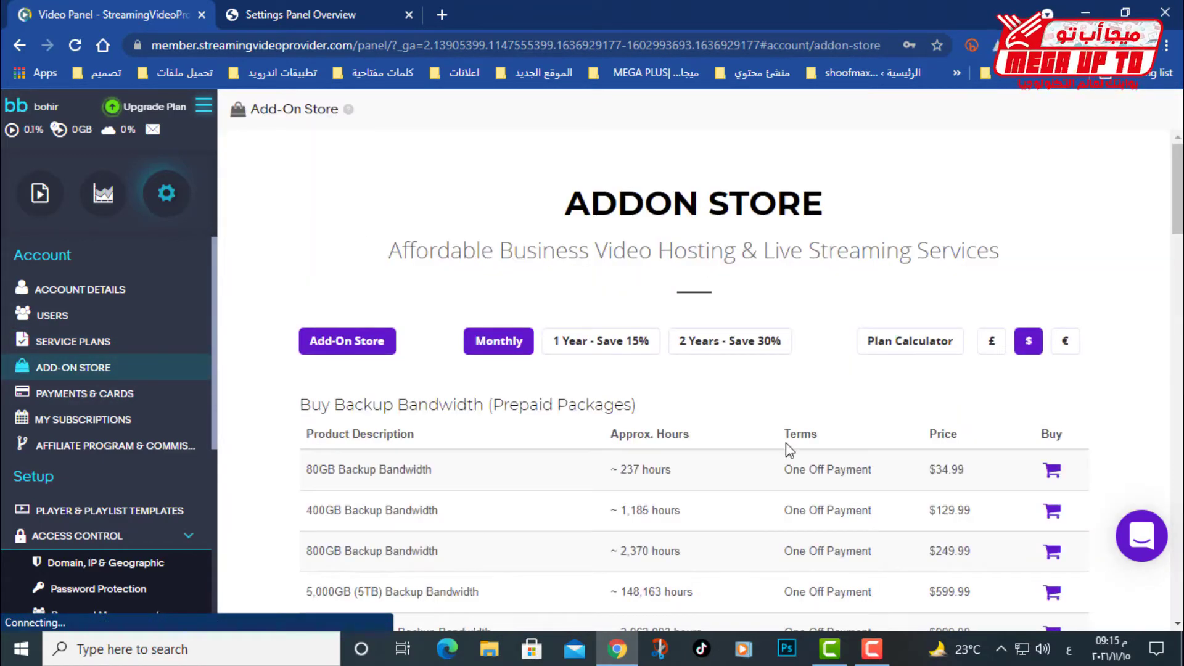
scroll(786, 447, "down", 8)
scroll(756, 463, "down", 3)
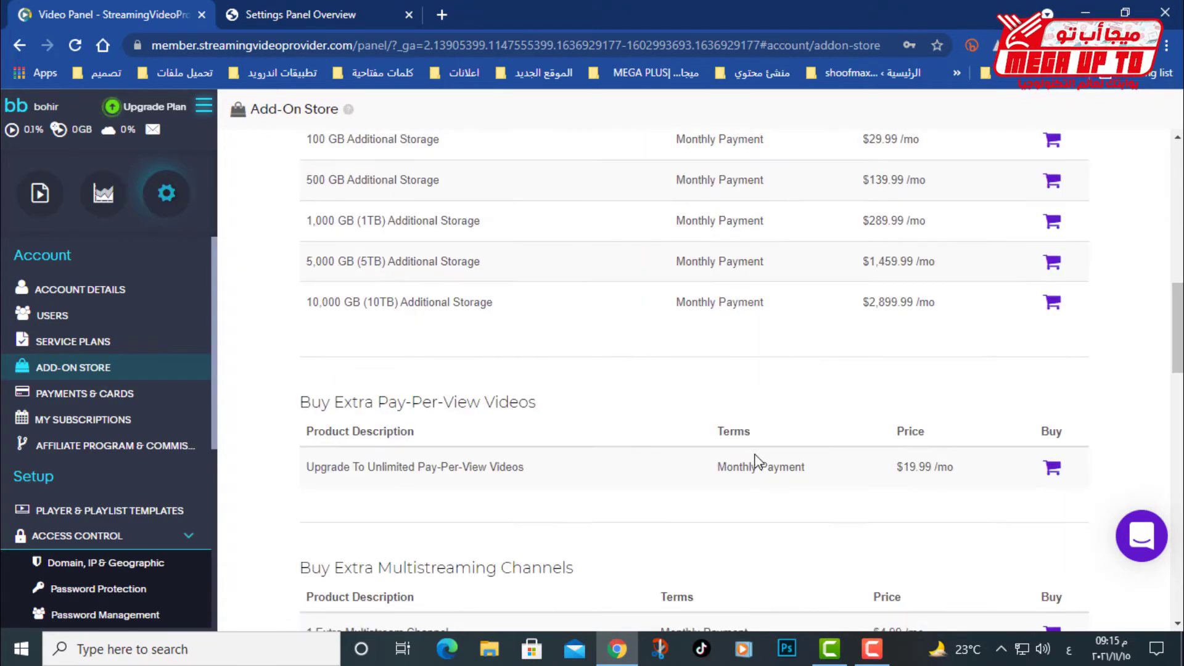
scroll(758, 458, "up", 12)
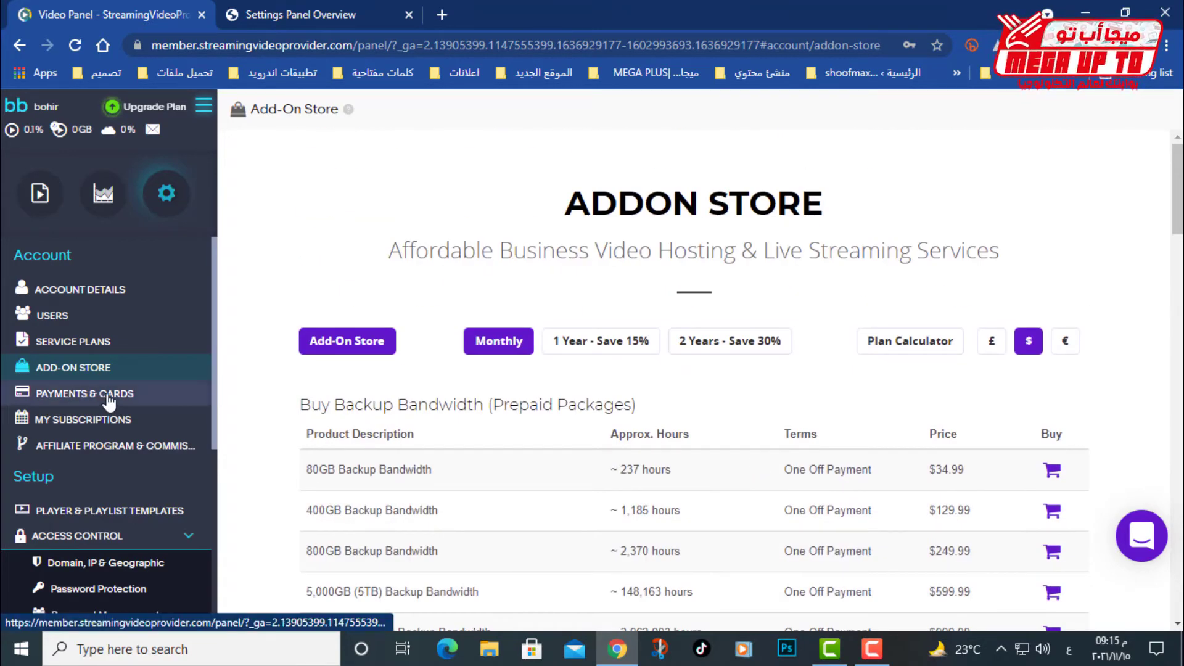
Review the account's payment card form and transaction list
left_click(109, 400)
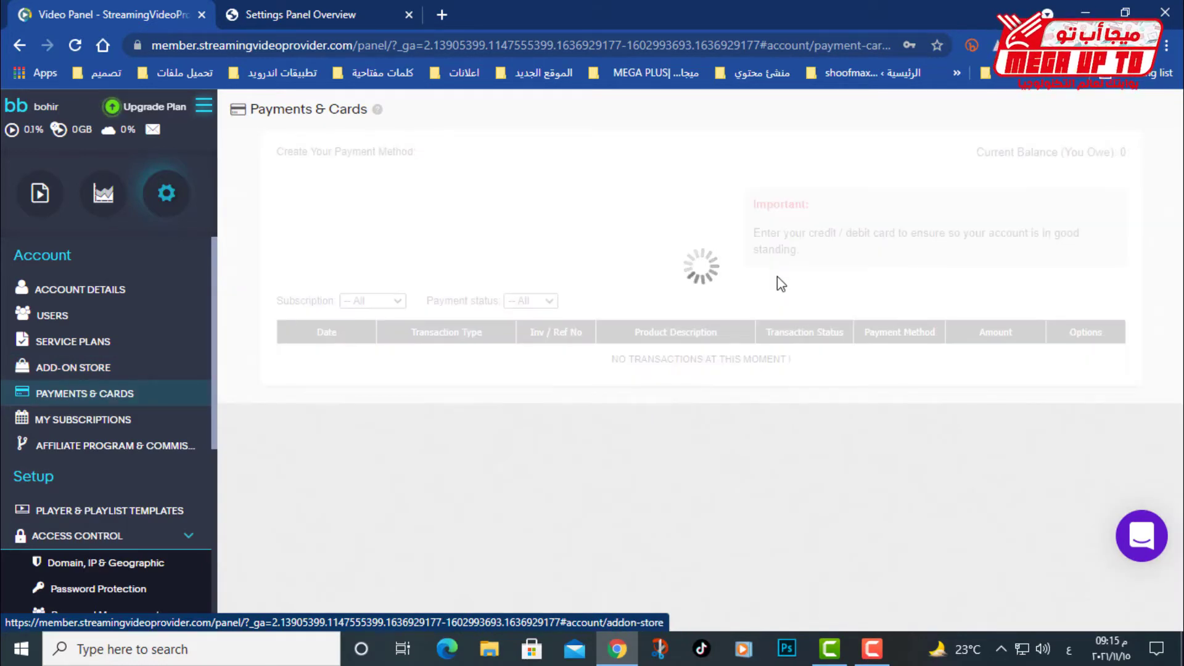
scroll(612, 208, "down", 1)
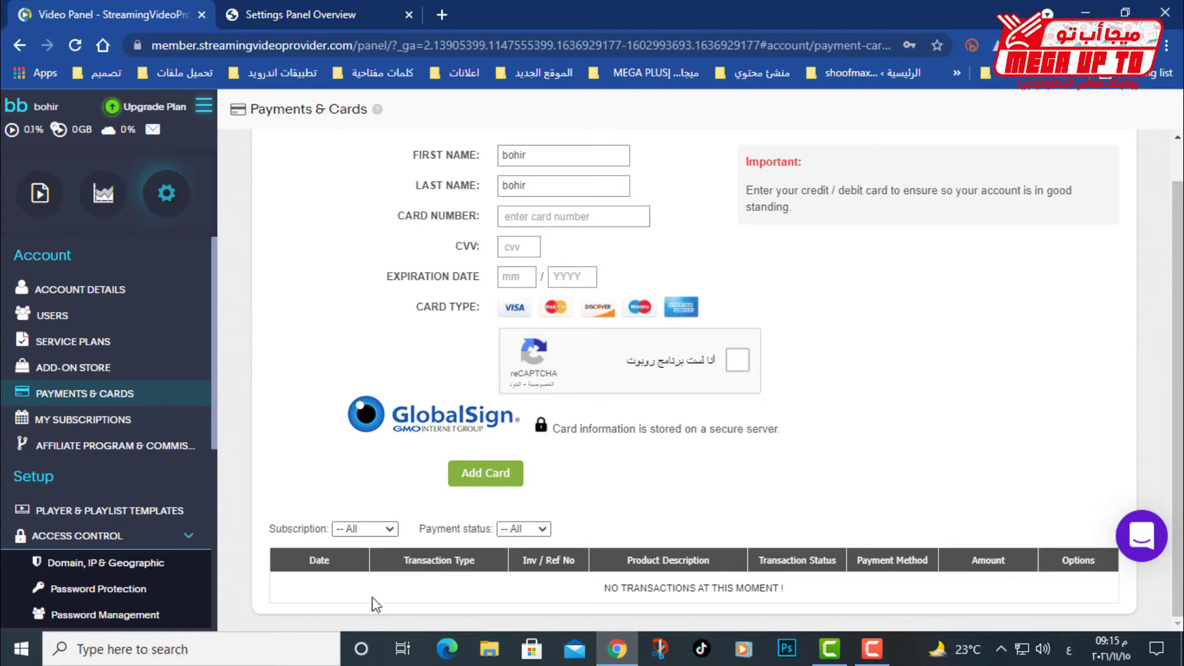
scroll(612, 406, "up", 1)
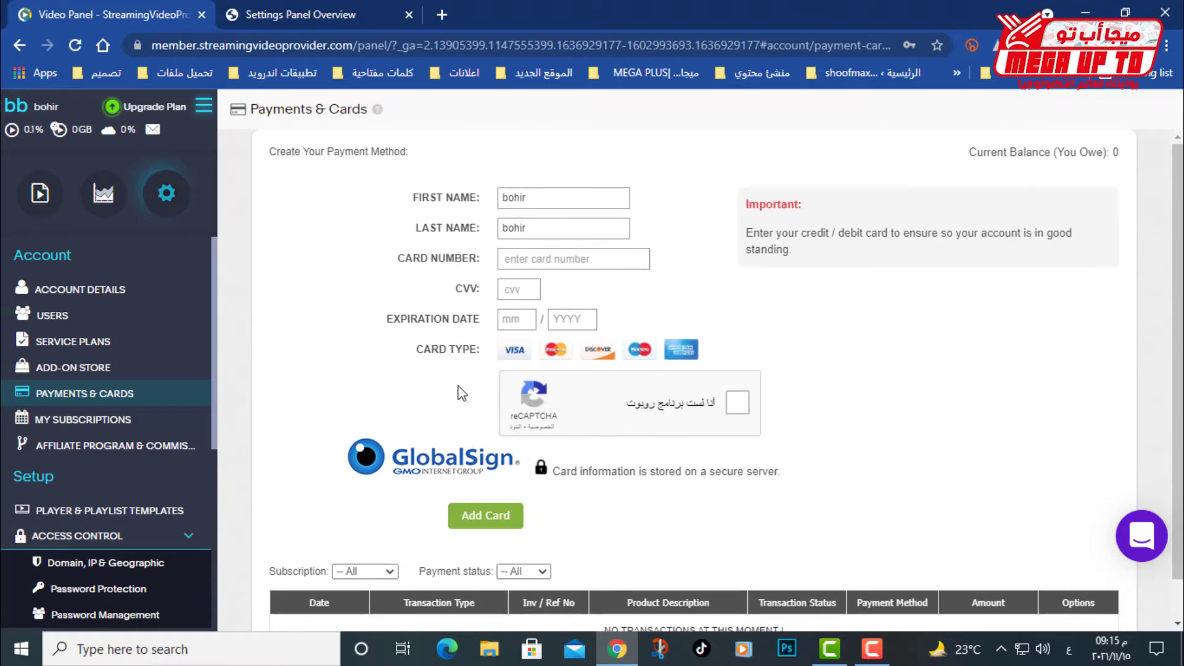
Look over the account's Setup options and view the Paywalls & Tickets settings for pay-per-view
scroll(182, 395, "down", 3)
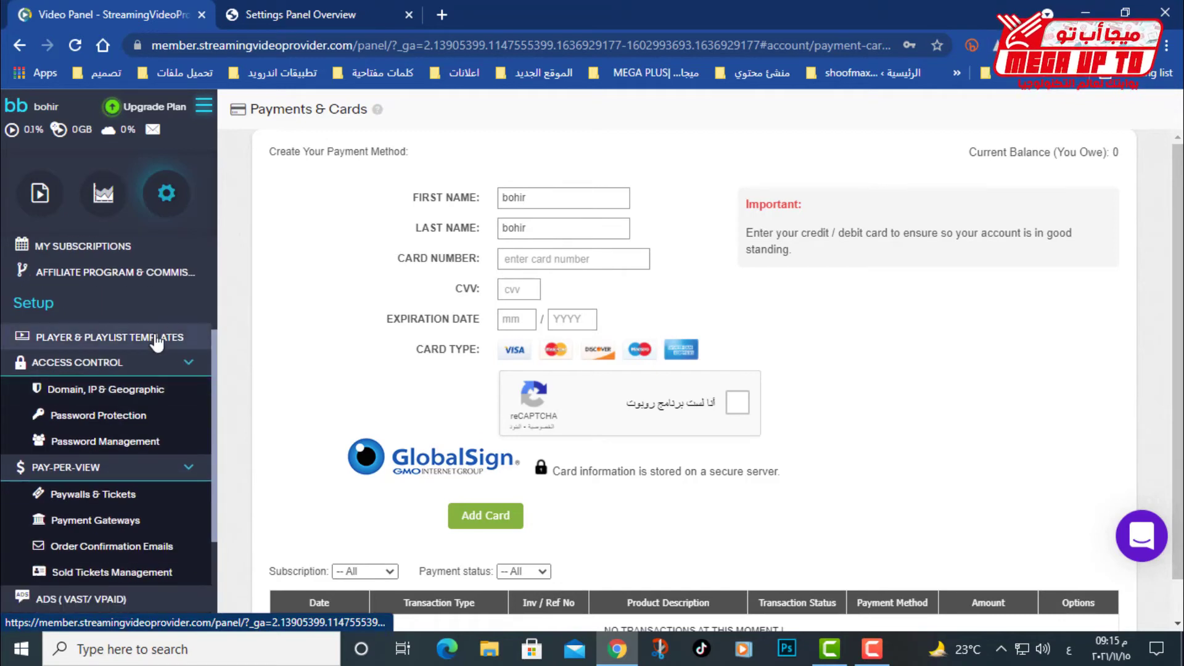
scroll(157, 343, "down", 1)
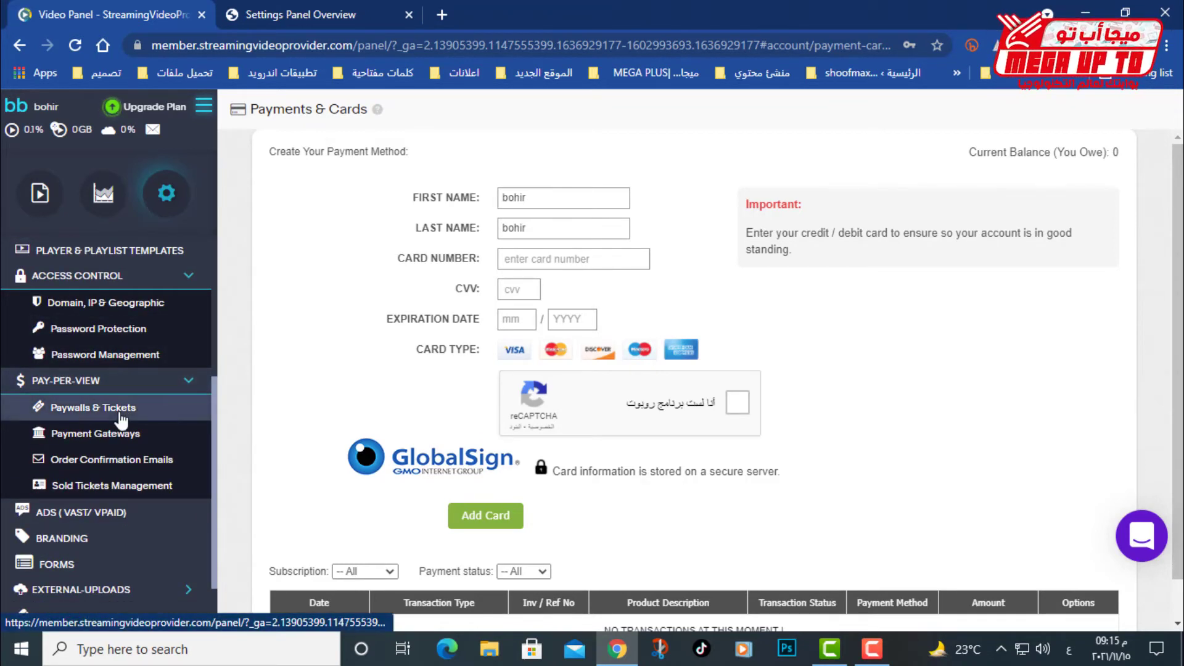
scroll(126, 419, "down", 1)
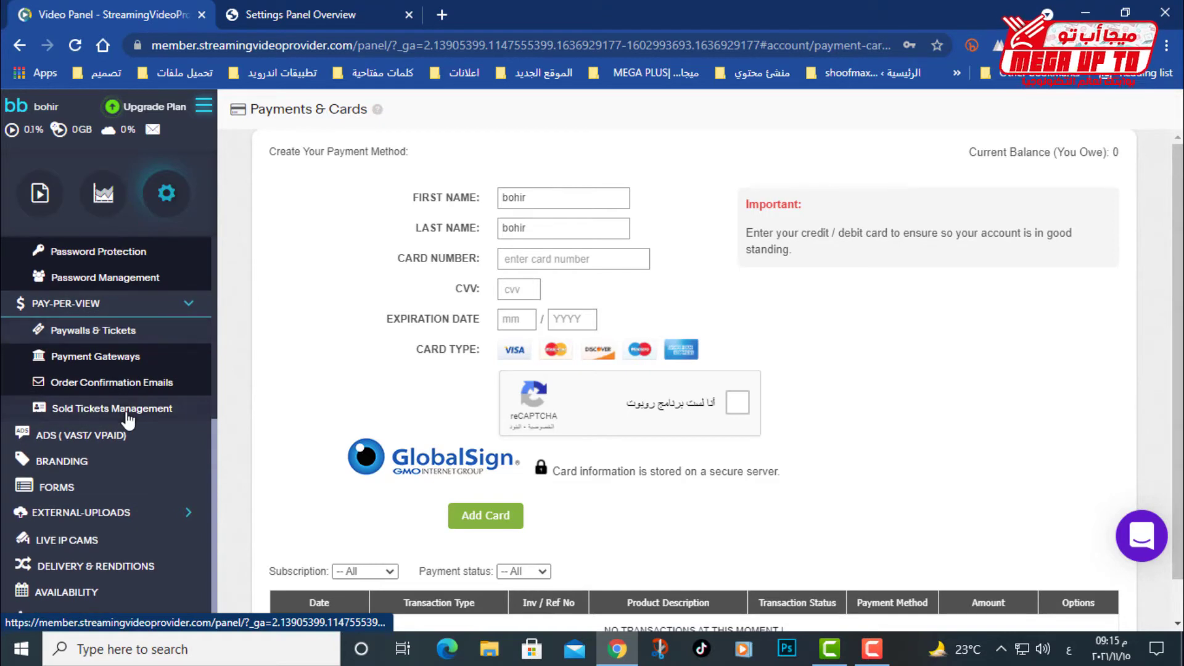
left_click(127, 341)
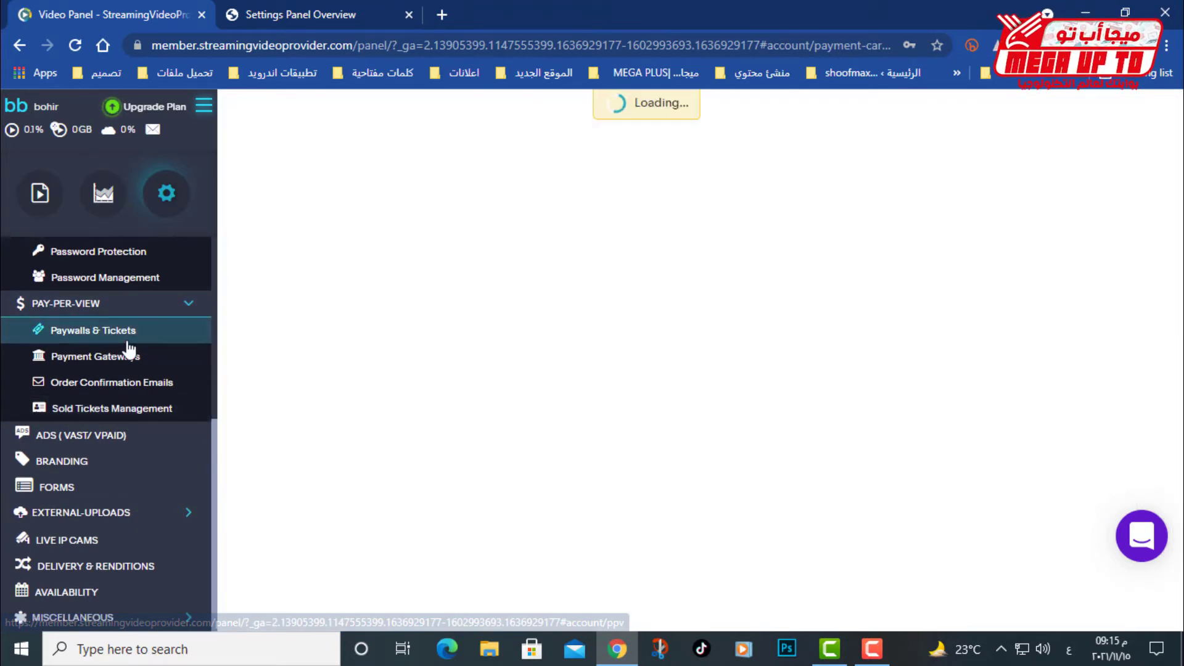
scroll(128, 385, "up", 4)
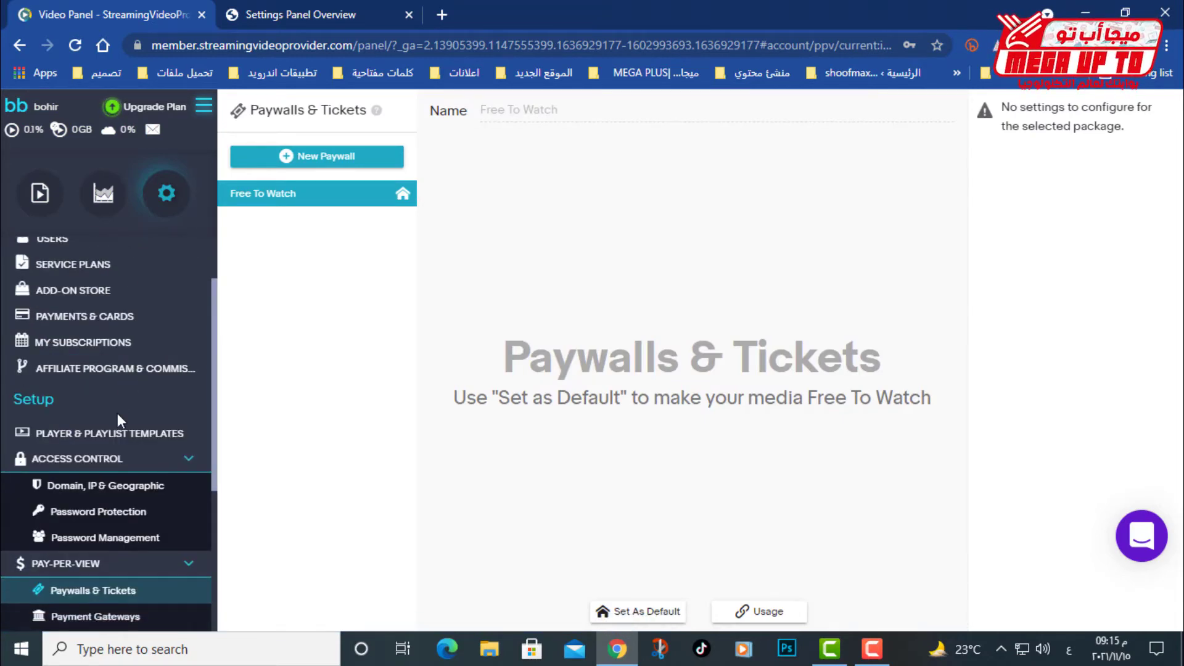
scroll(108, 398, "up", 1)
scroll(116, 453, "down", 2)
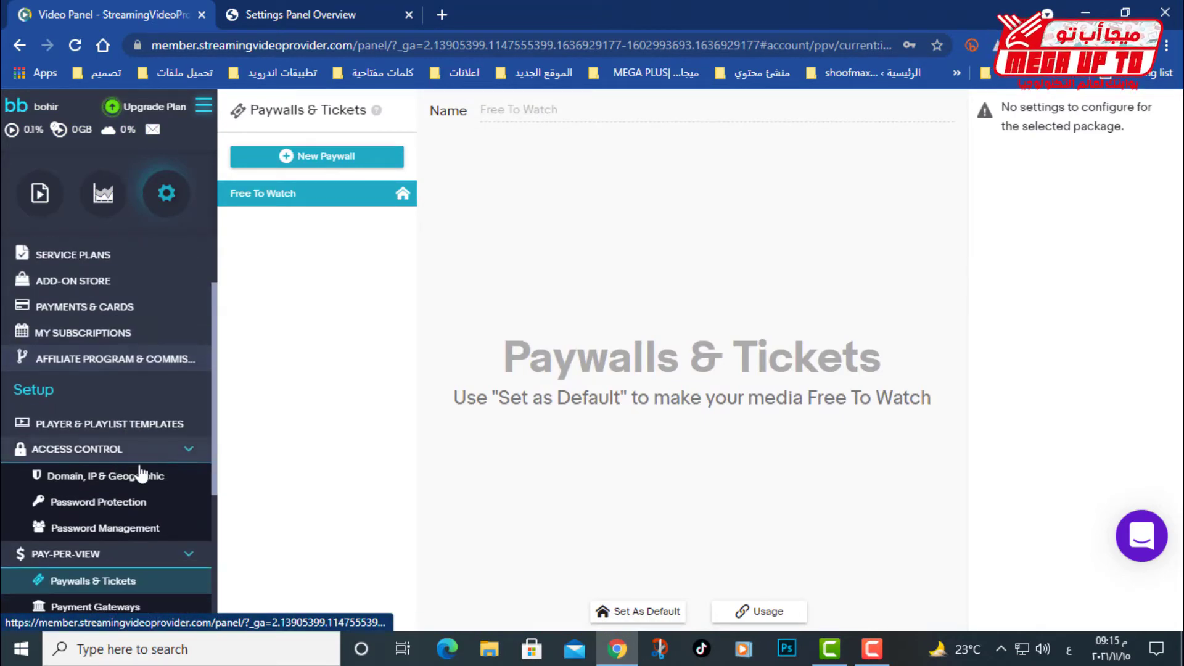
Review the Stripe payment gateway configuration and the domain, IP and geographic access restrictions
scroll(117, 450, "down", 3)
left_click(124, 434)
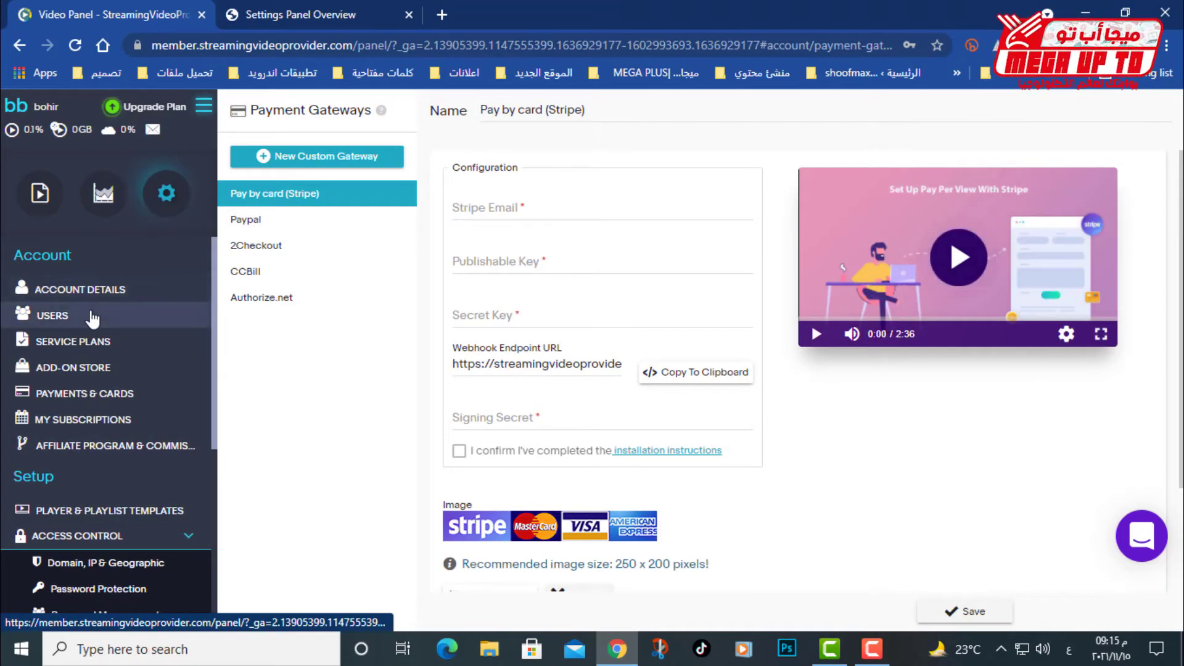
scroll(114, 364, "down", 3)
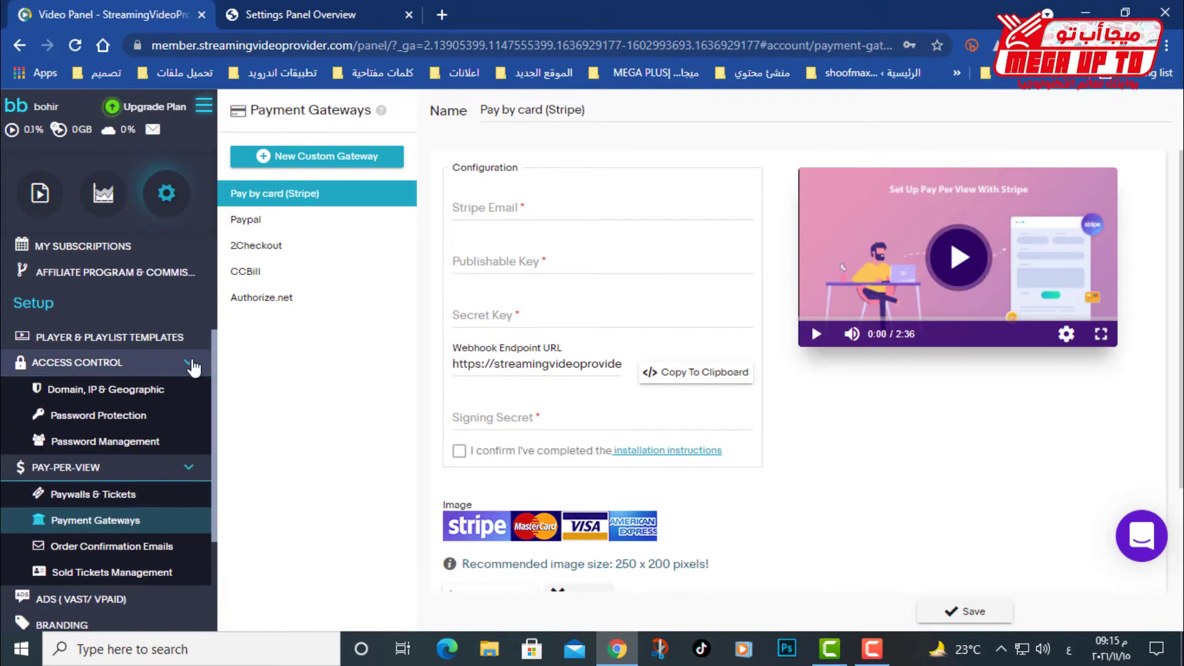
left_click(131, 404)
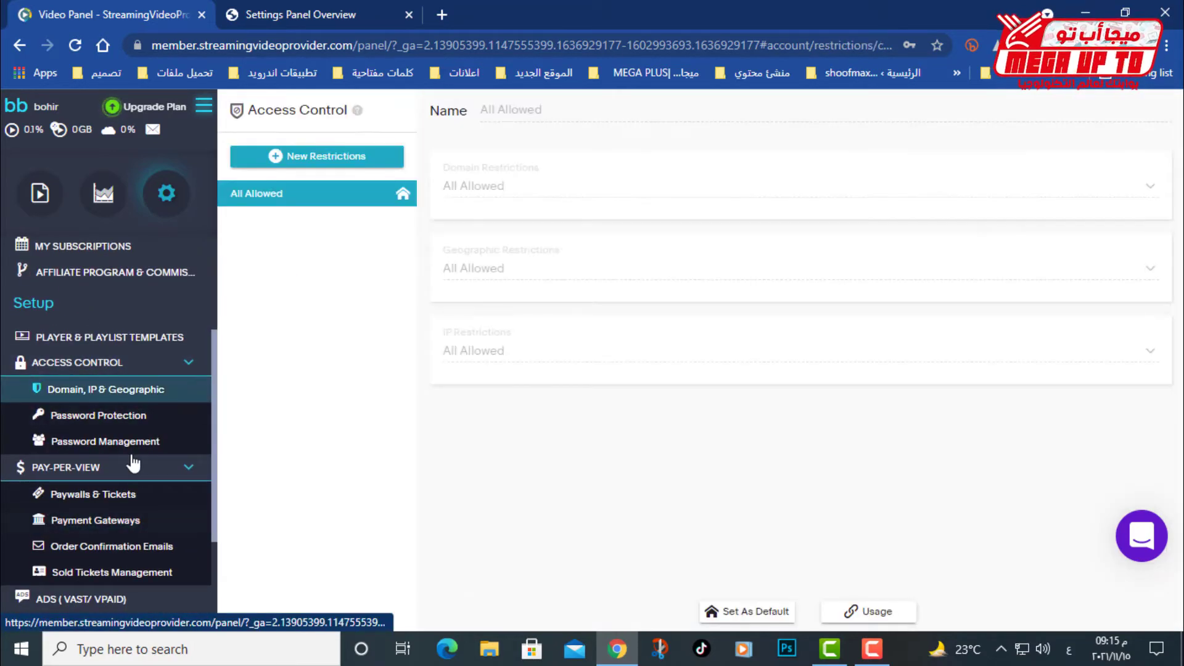
View the default order confirmation email template for pay-per-view tickets and look over the remaining Setup options
left_click(119, 520)
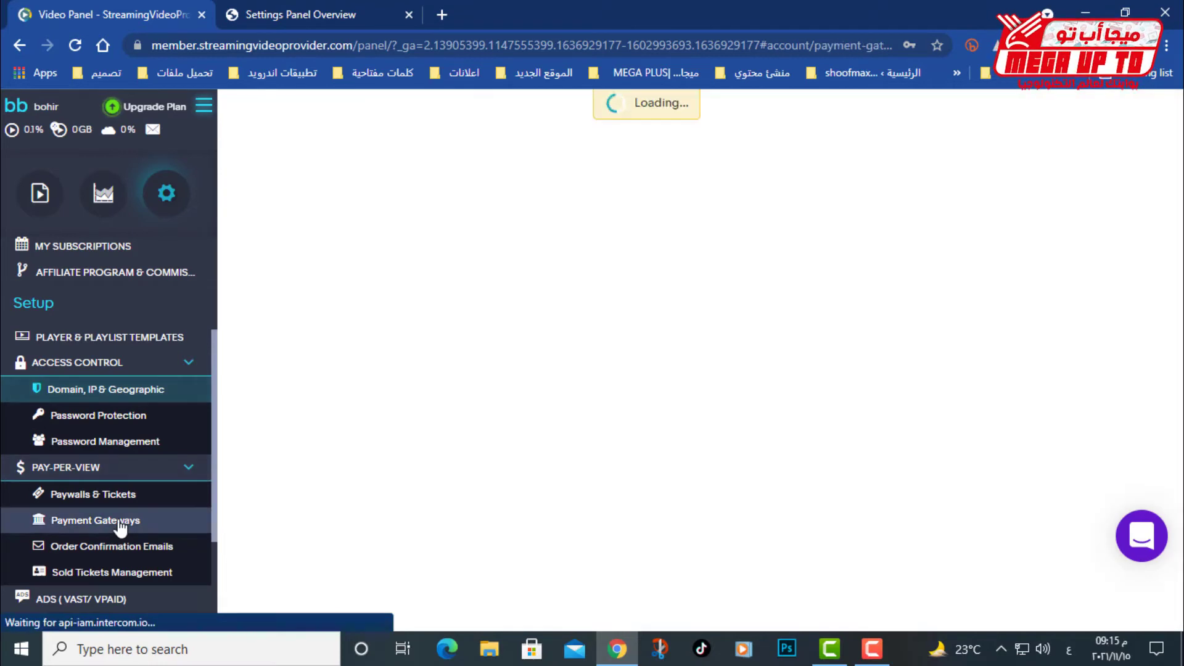
left_click(124, 544)
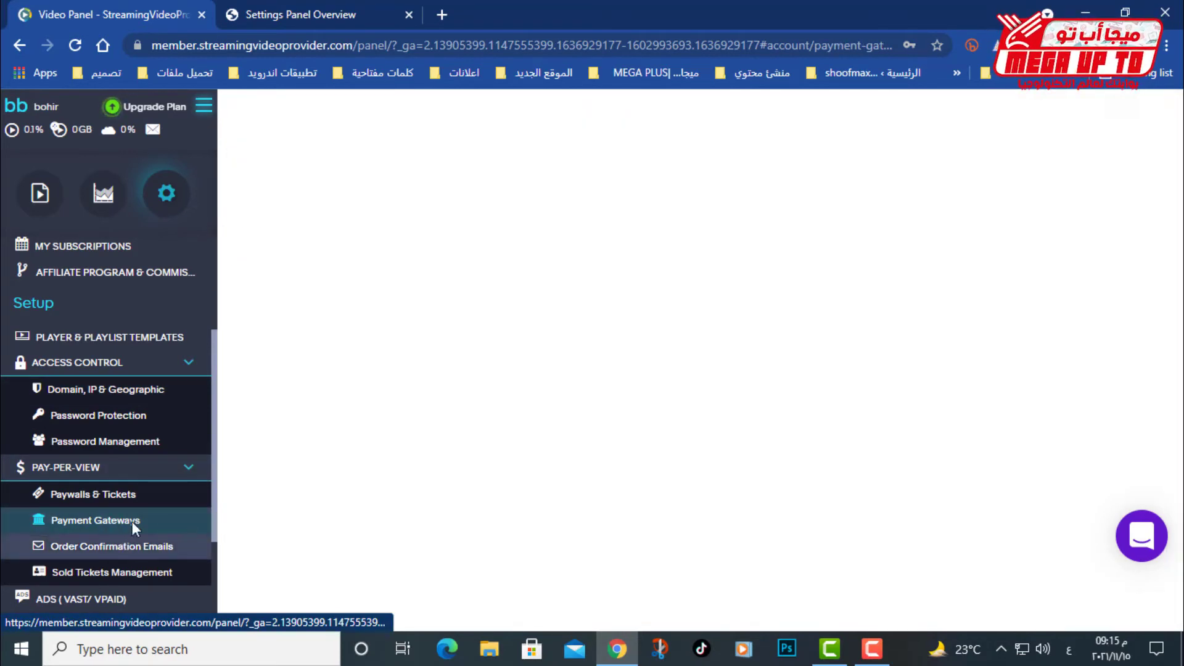
scroll(150, 484, "down", 3)
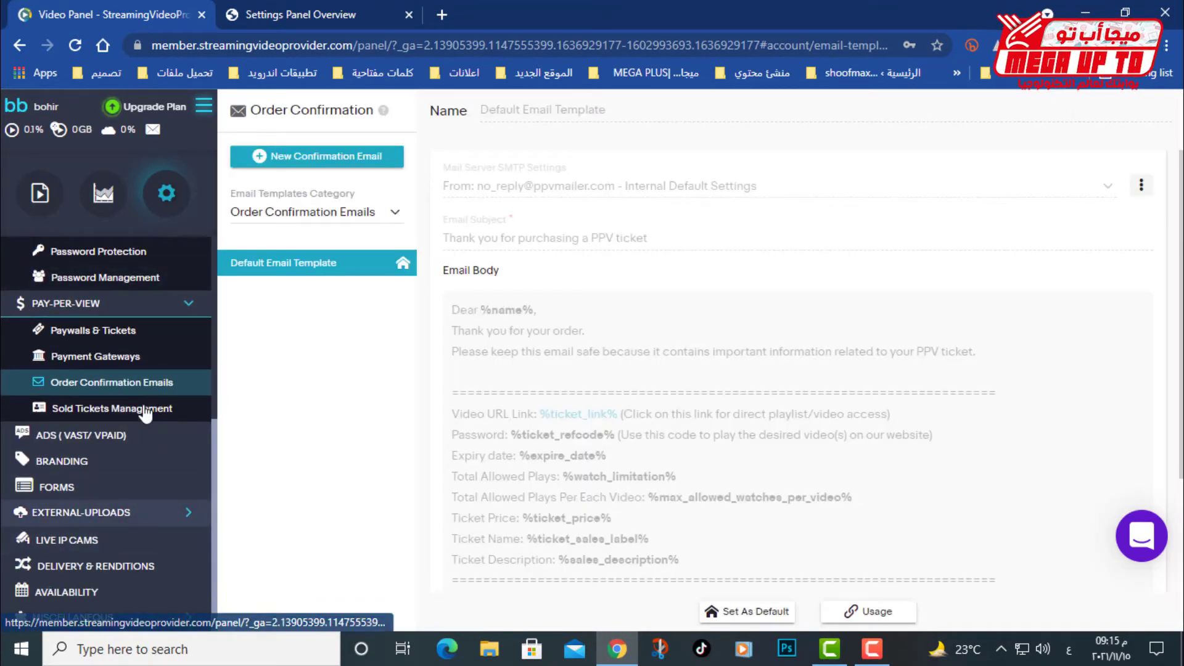
scroll(146, 410, "up", 5)
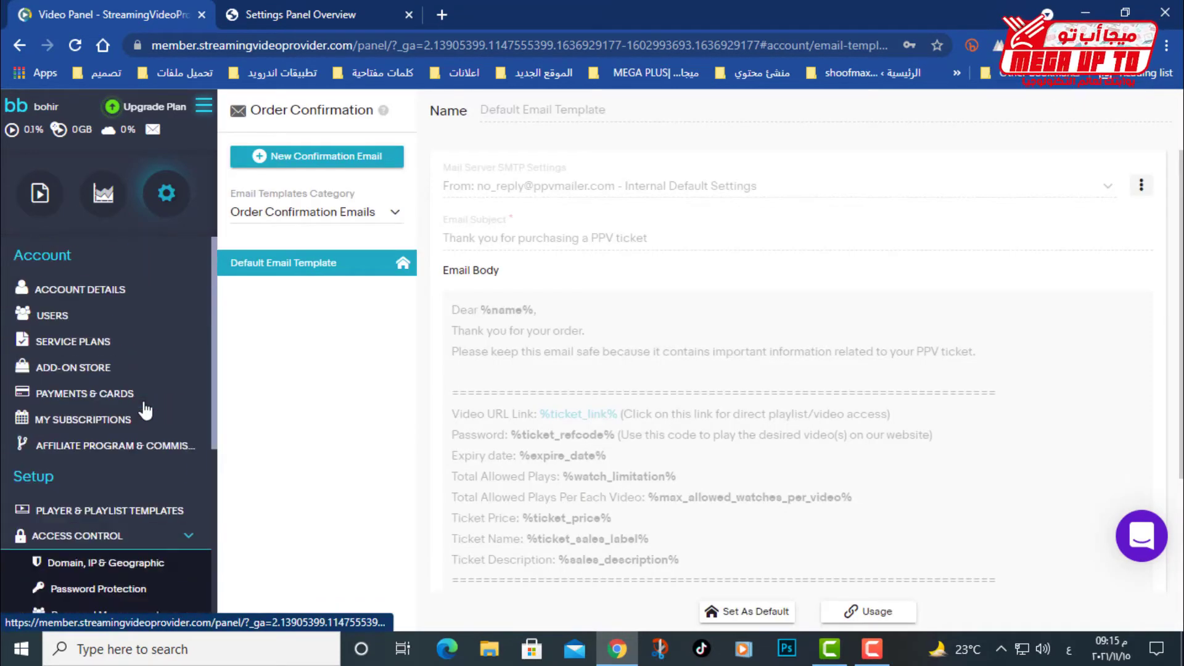
View the Player & Playlist Templates, filter them by the Player + Chat category, and clear the filter again
left_click(198, 534)
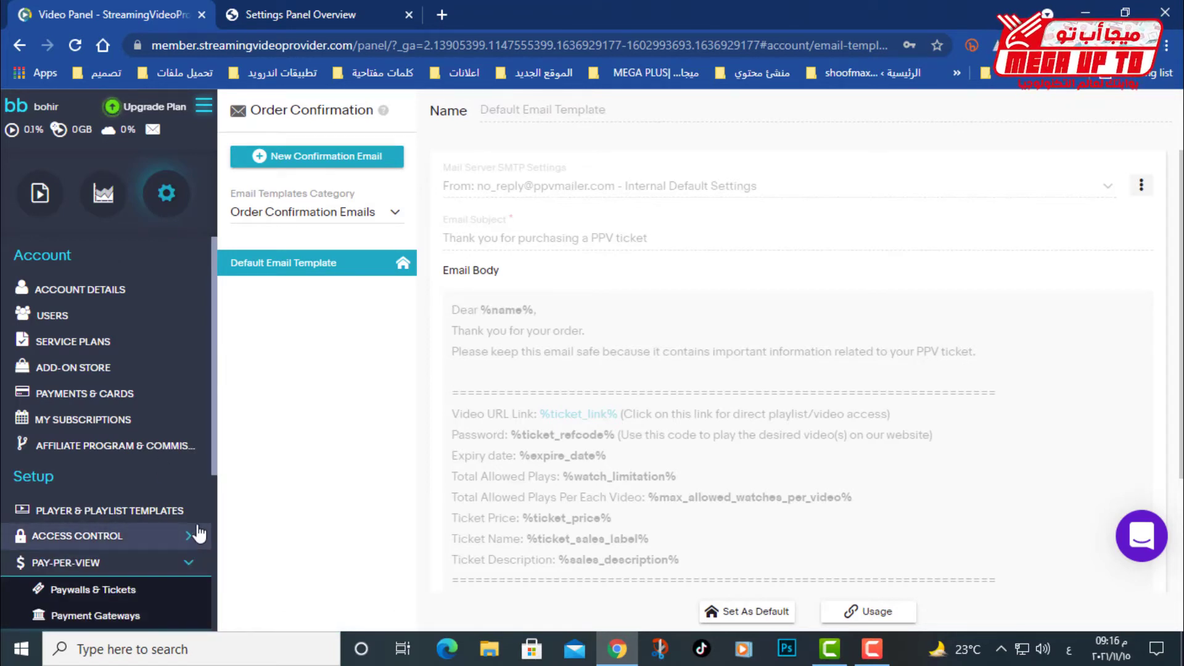
left_click(871, 648)
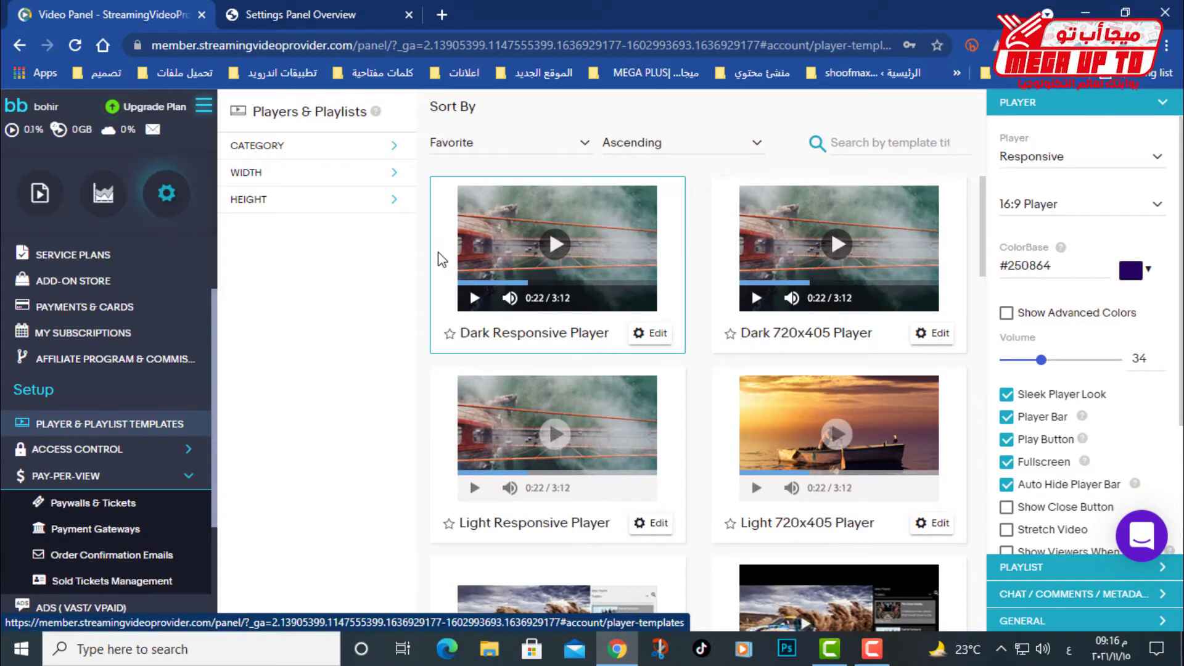
left_click(371, 159)
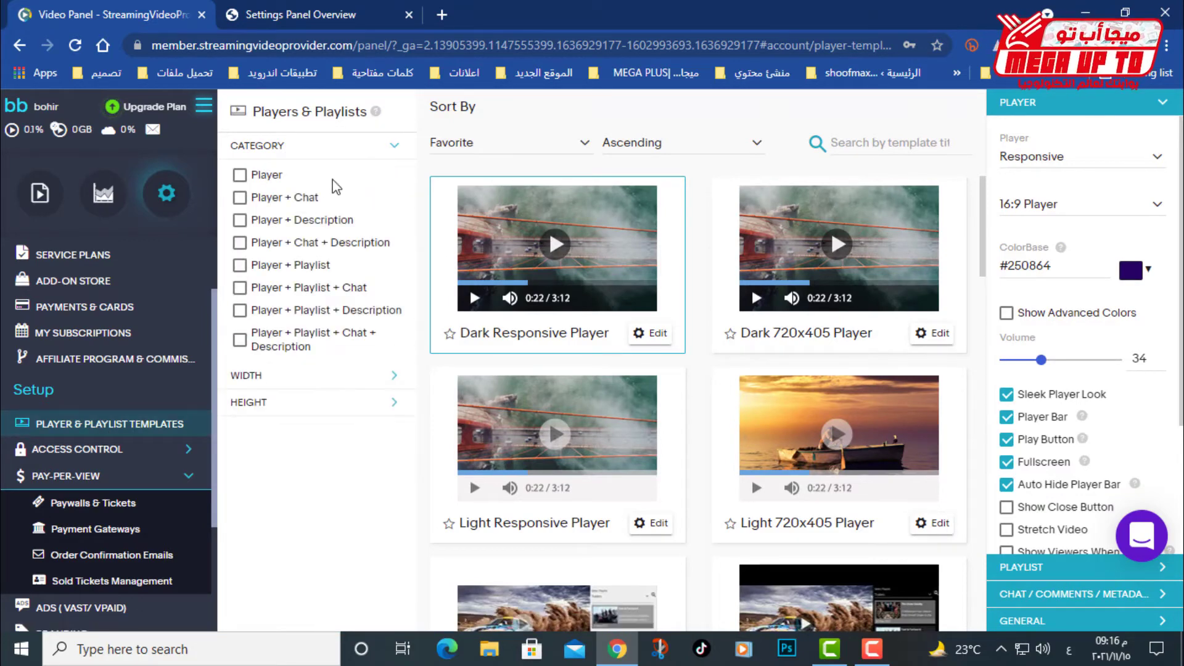
left_click(285, 198)
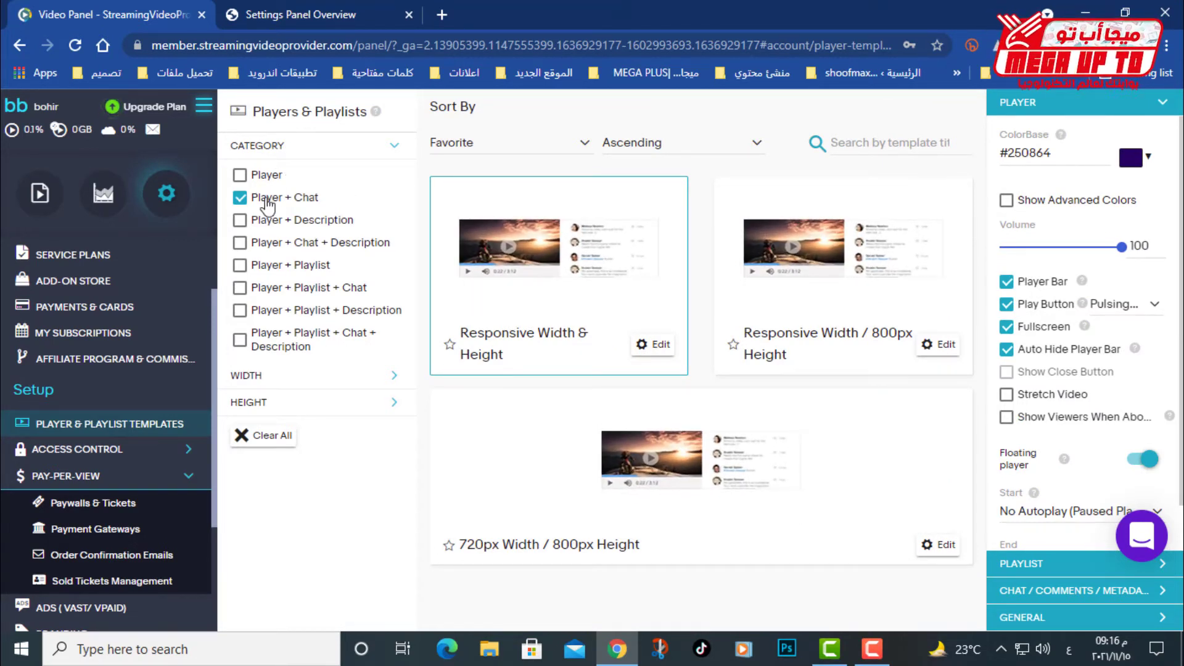
left_click(393, 148)
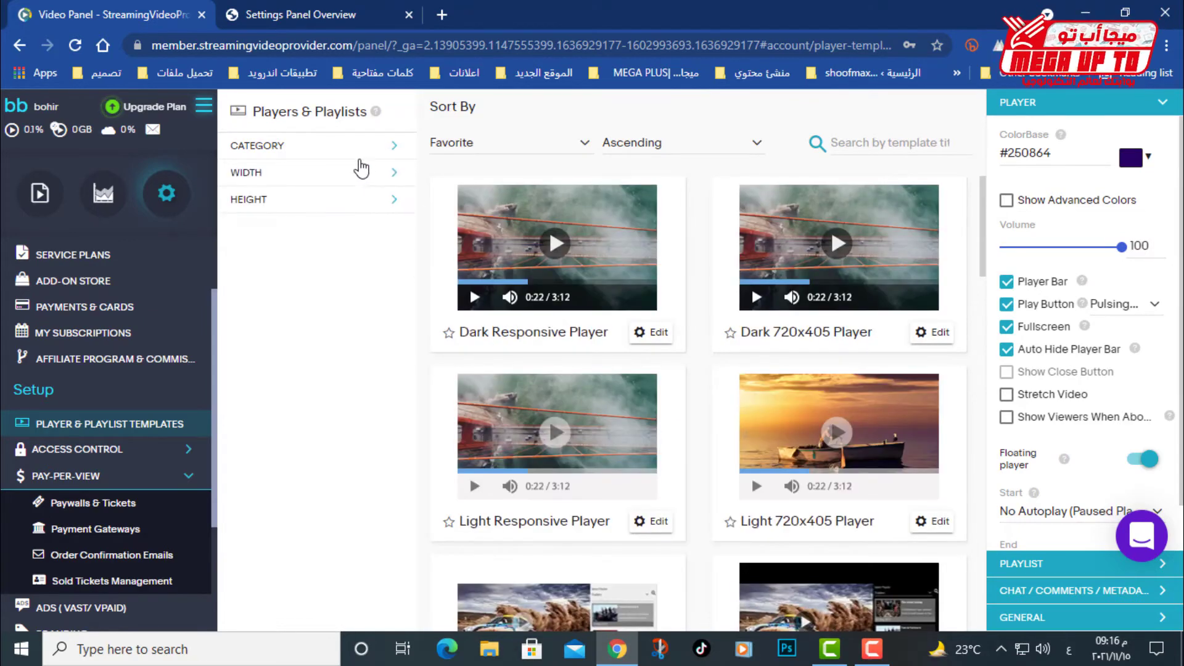
Check the templates' width and height filter options and look over the player settings
left_click(300, 179)
left_click(302, 176)
left_click(310, 206)
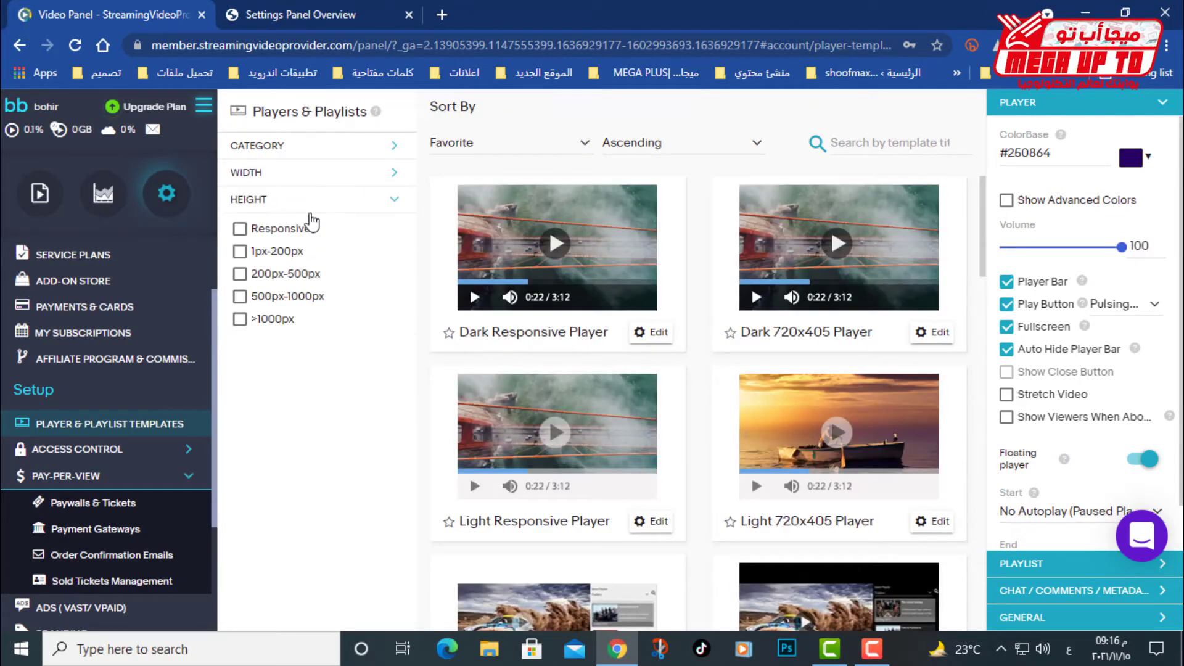
left_click(311, 213)
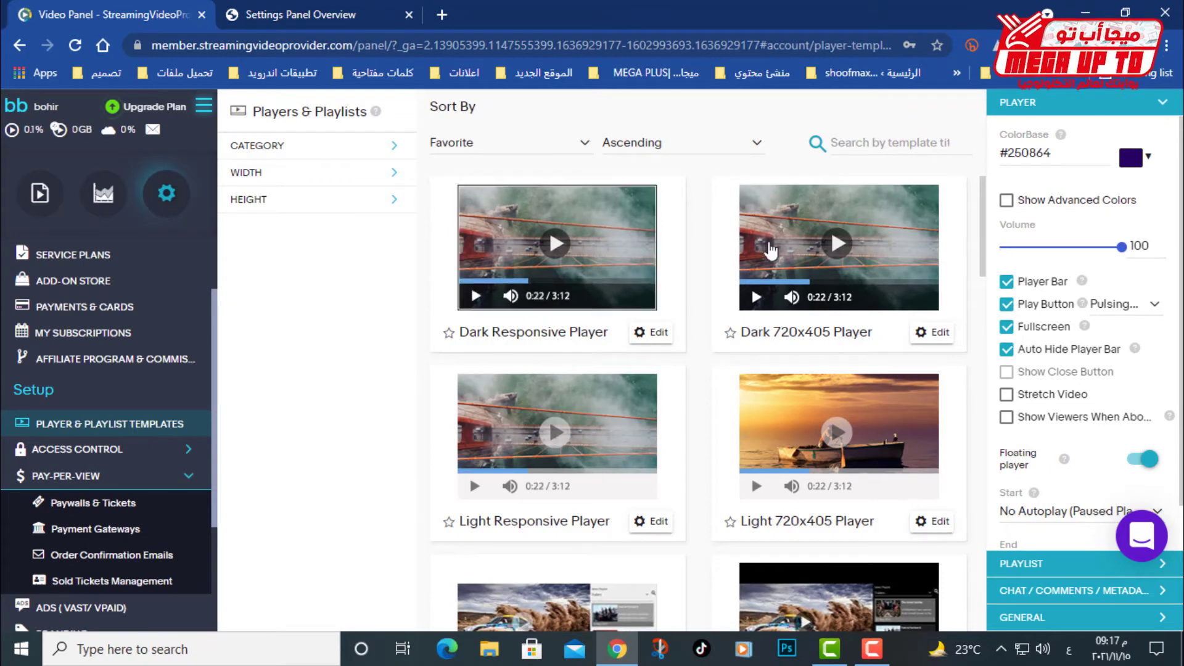
mouse_move(1063, 184)
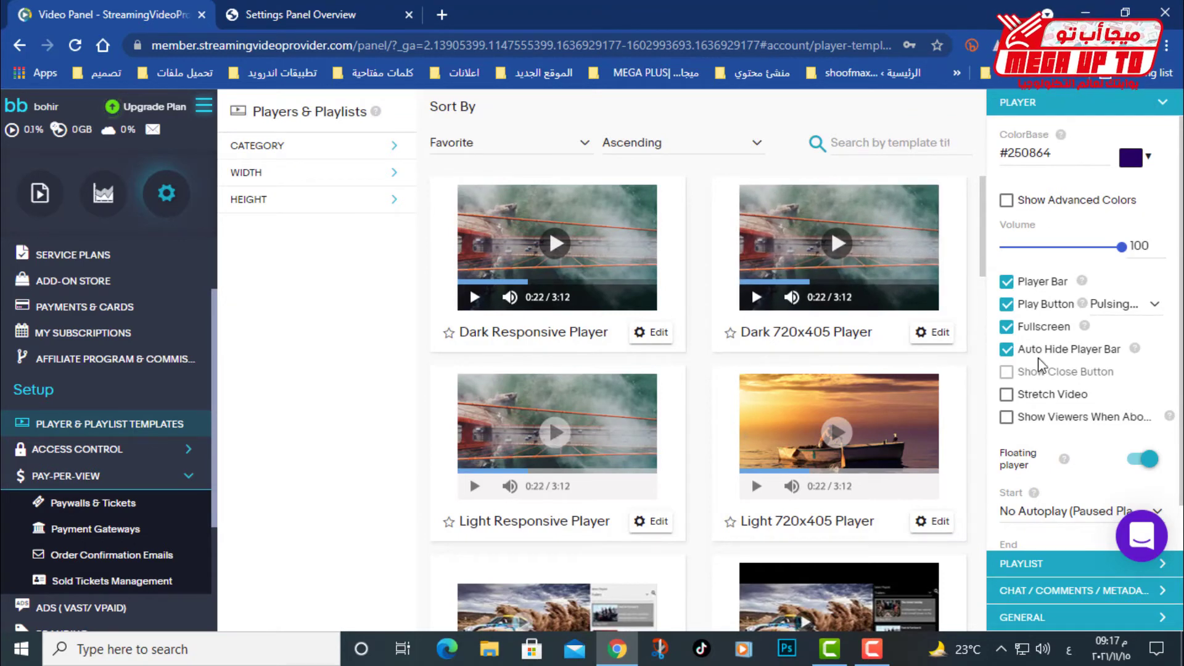
Look over the Access Control and Pay-Per-View options and open the Paywalls & Tickets settings
left_click(102, 450)
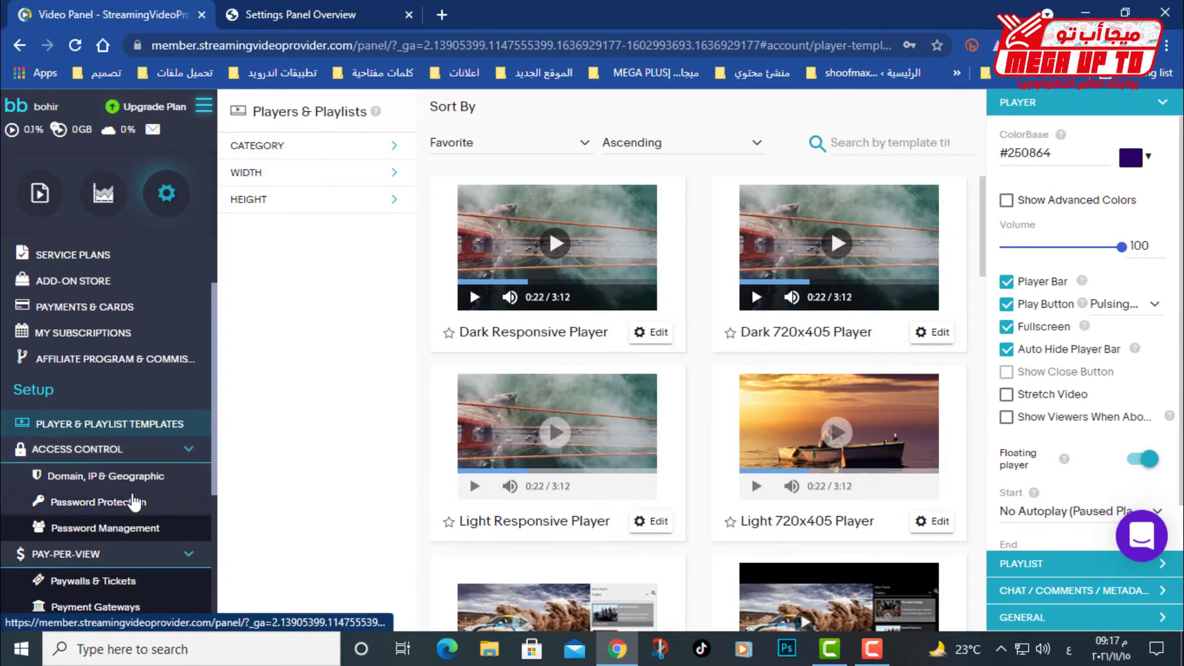
scroll(135, 505, "down", 2)
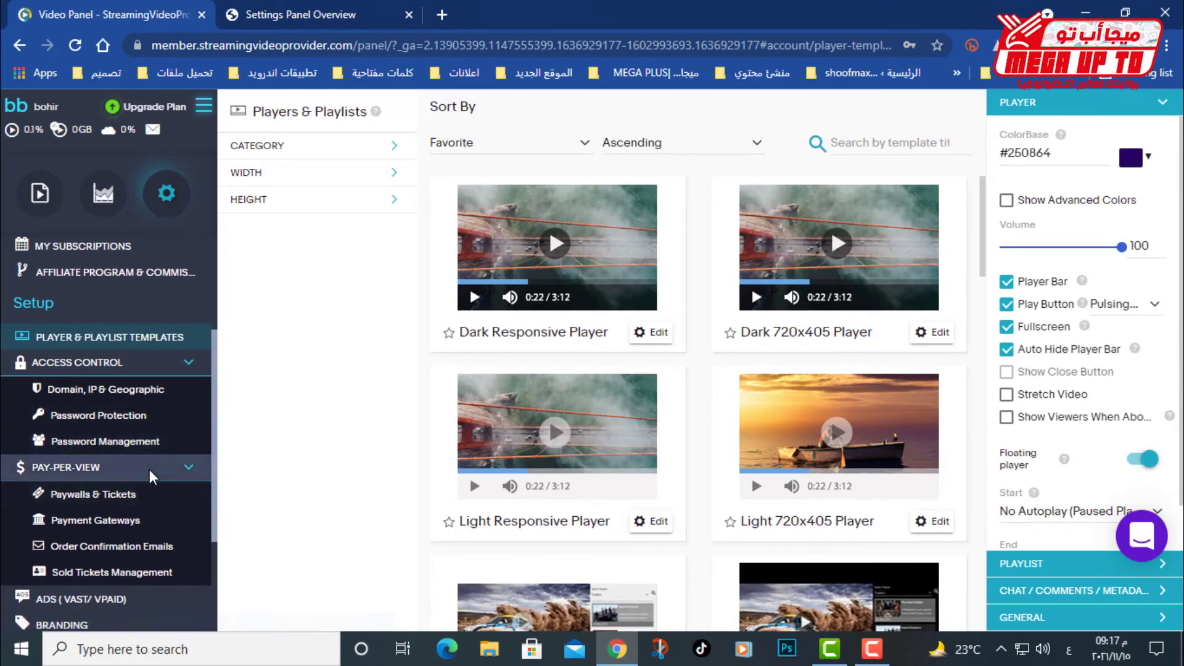
left_click(149, 469)
left_click(149, 468)
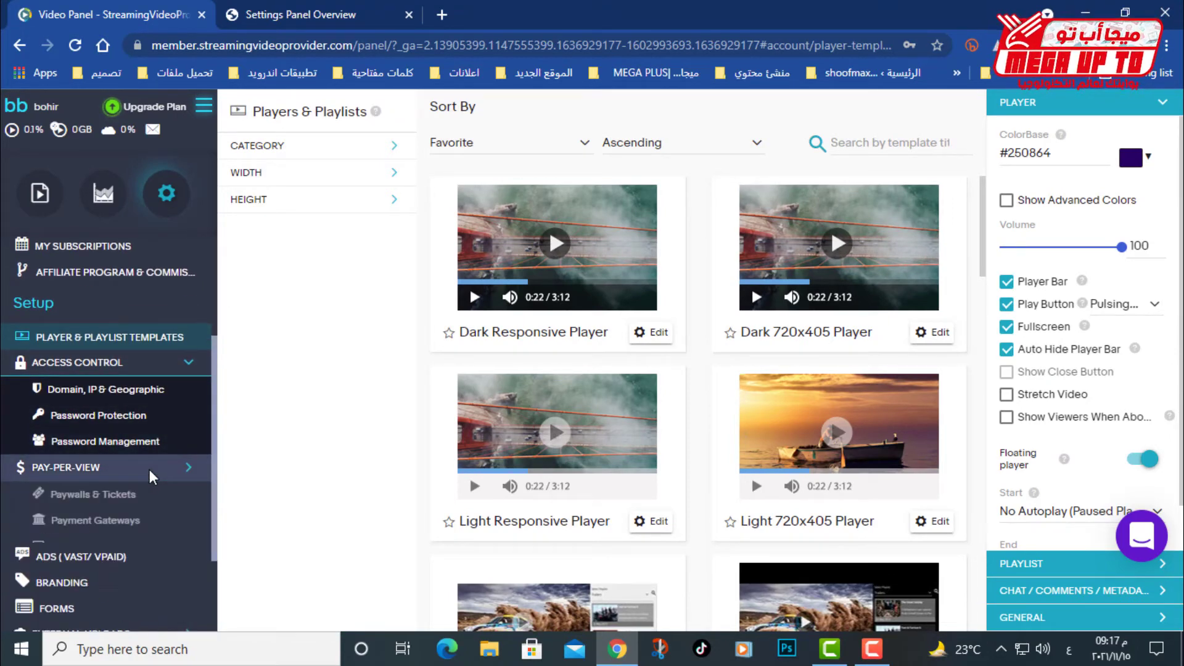
left_click(117, 494)
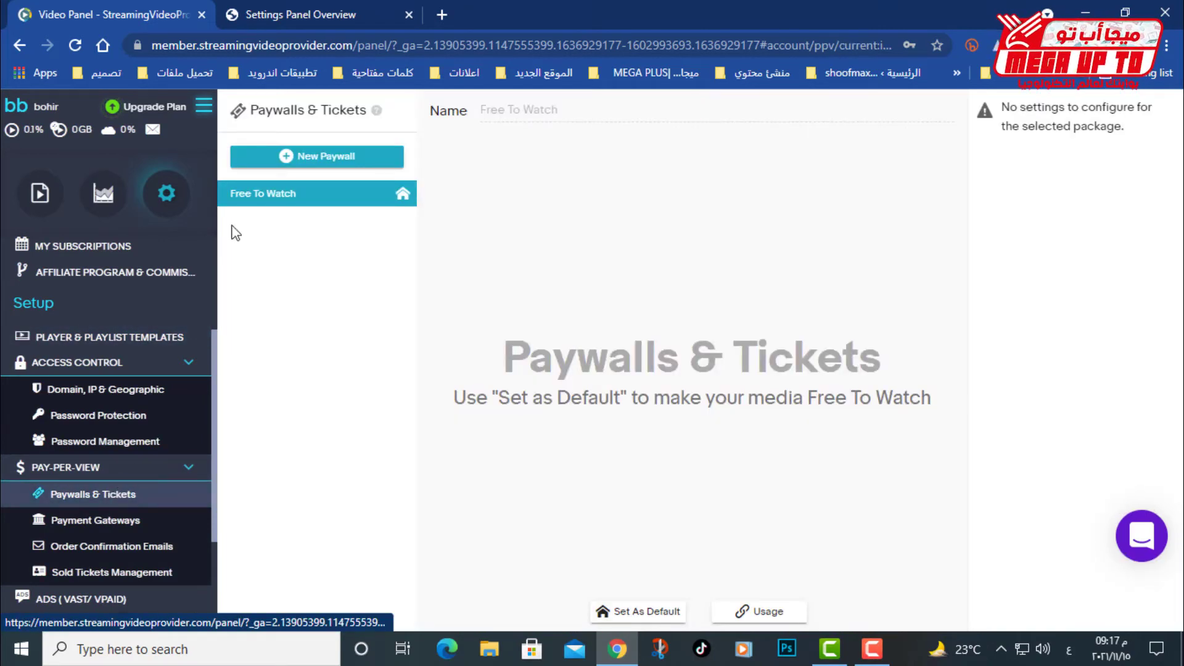
left_click(339, 161)
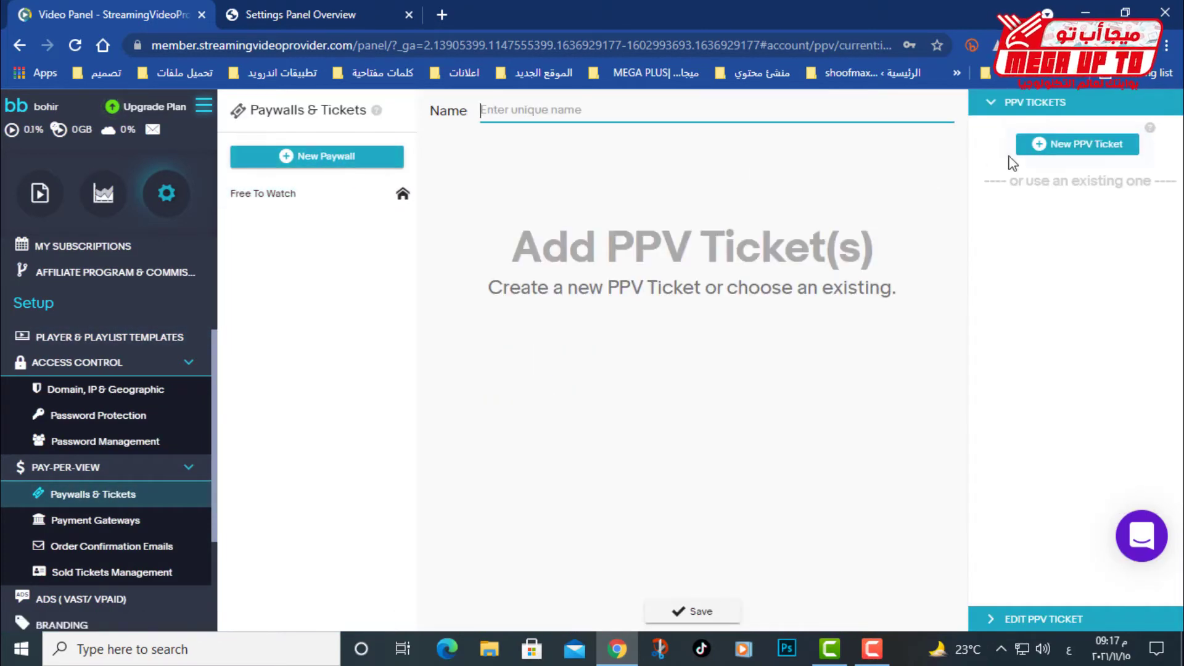
left_click(1048, 145)
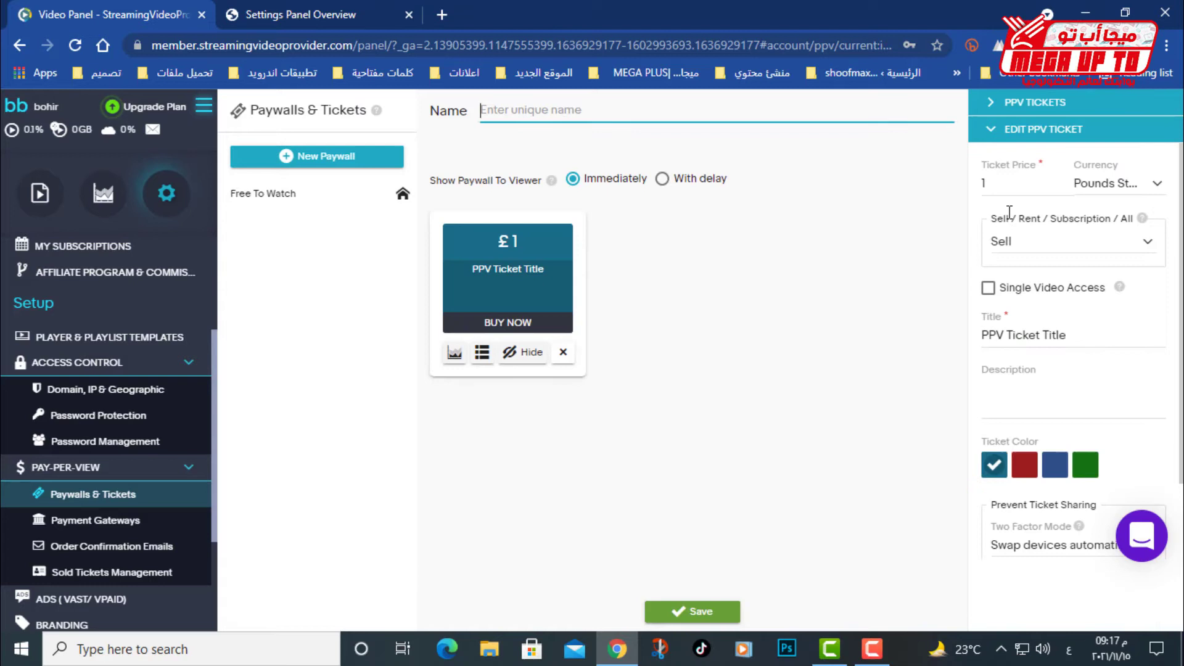
left_click(1103, 184)
left_click(888, 245)
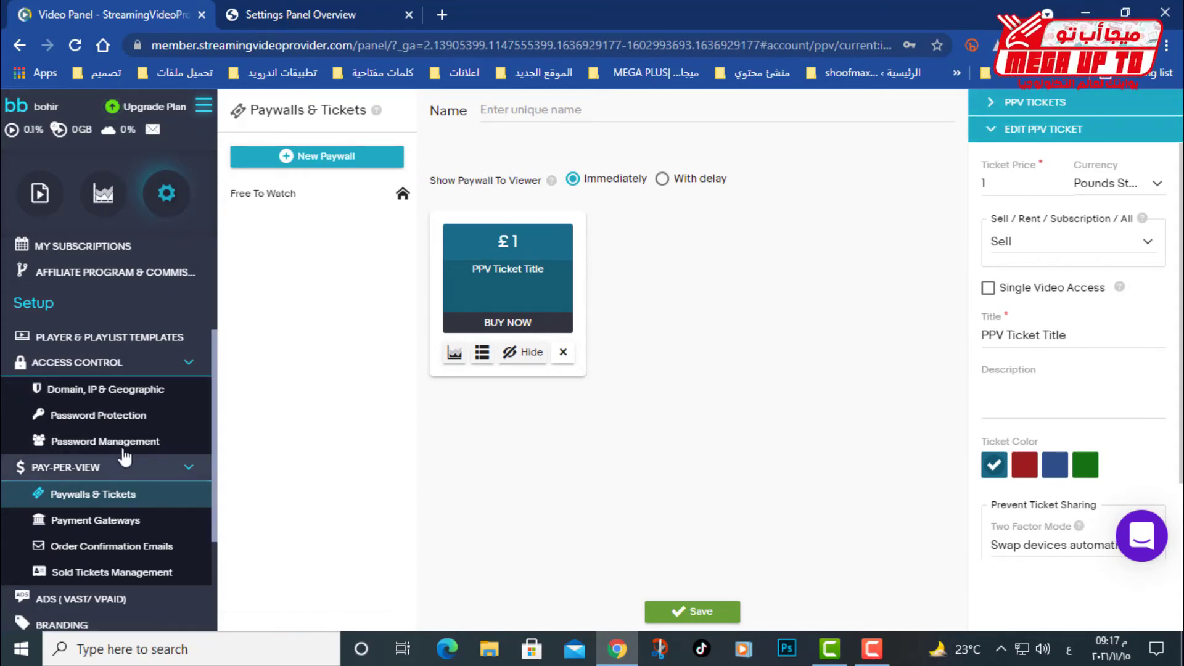
left_click(37, 493)
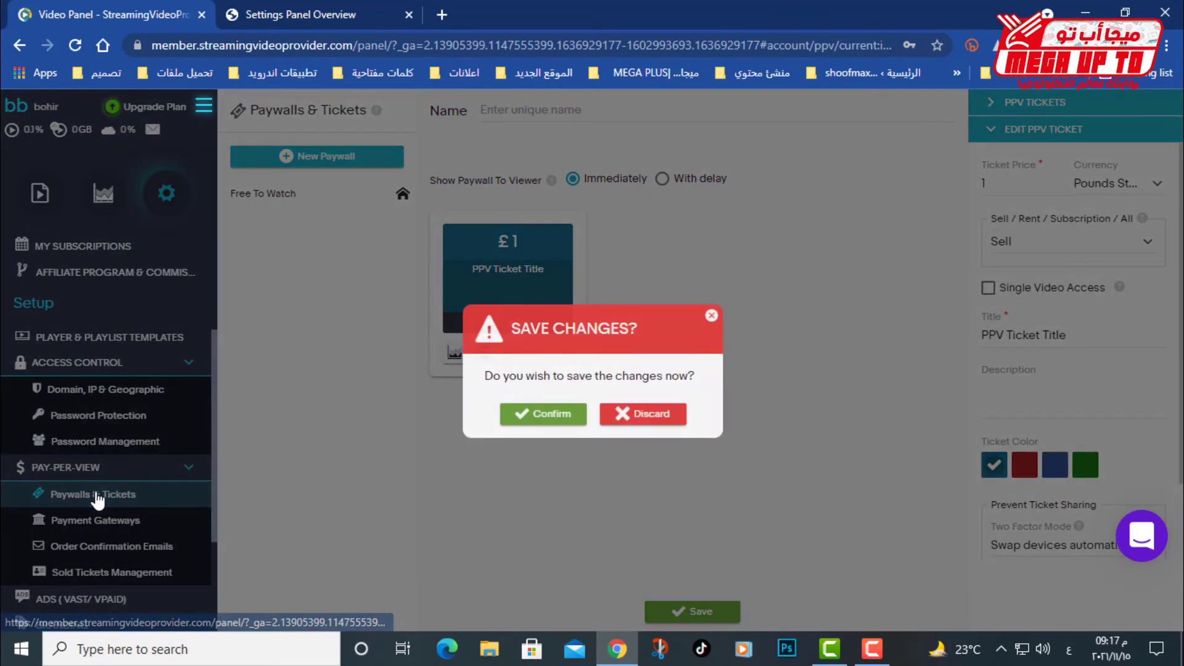
left_click(629, 414)
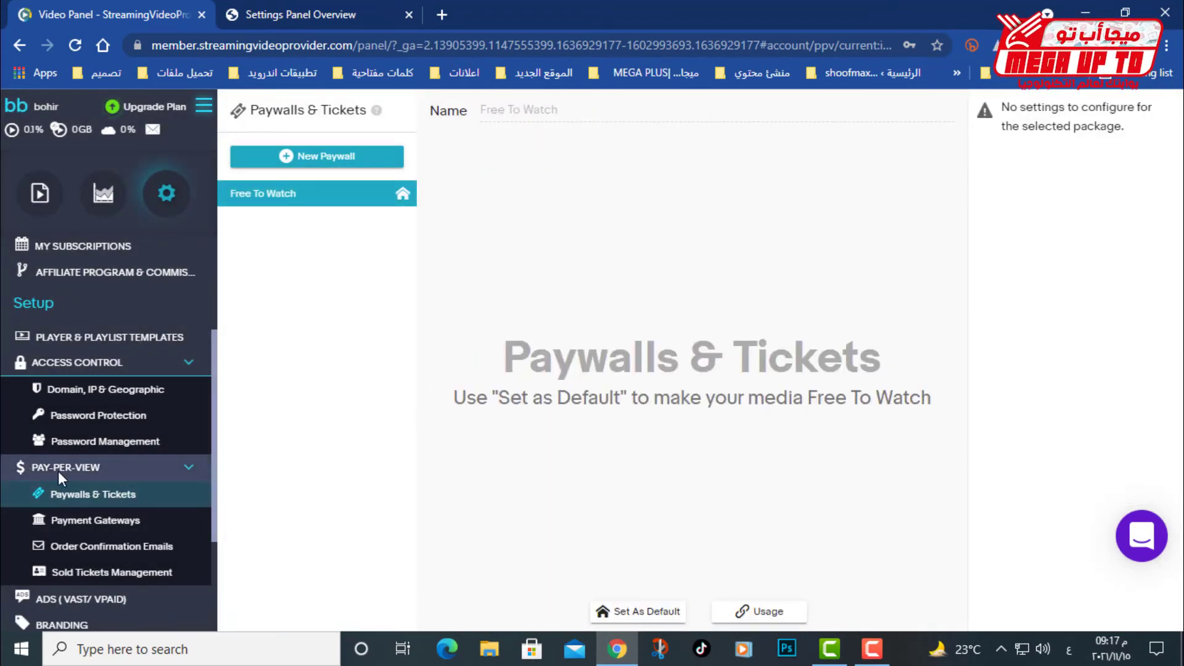
Start a new paywall, add a new PPV ticket to it, and set the ticket price to 100
left_click(114, 504)
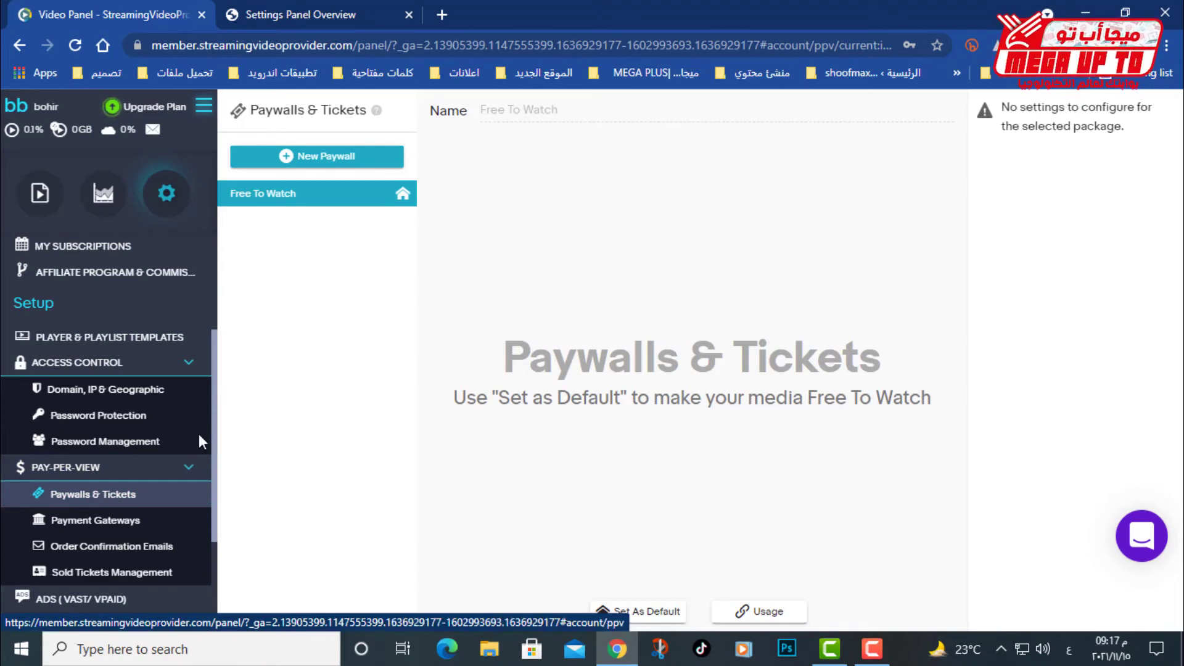
left_click(341, 166)
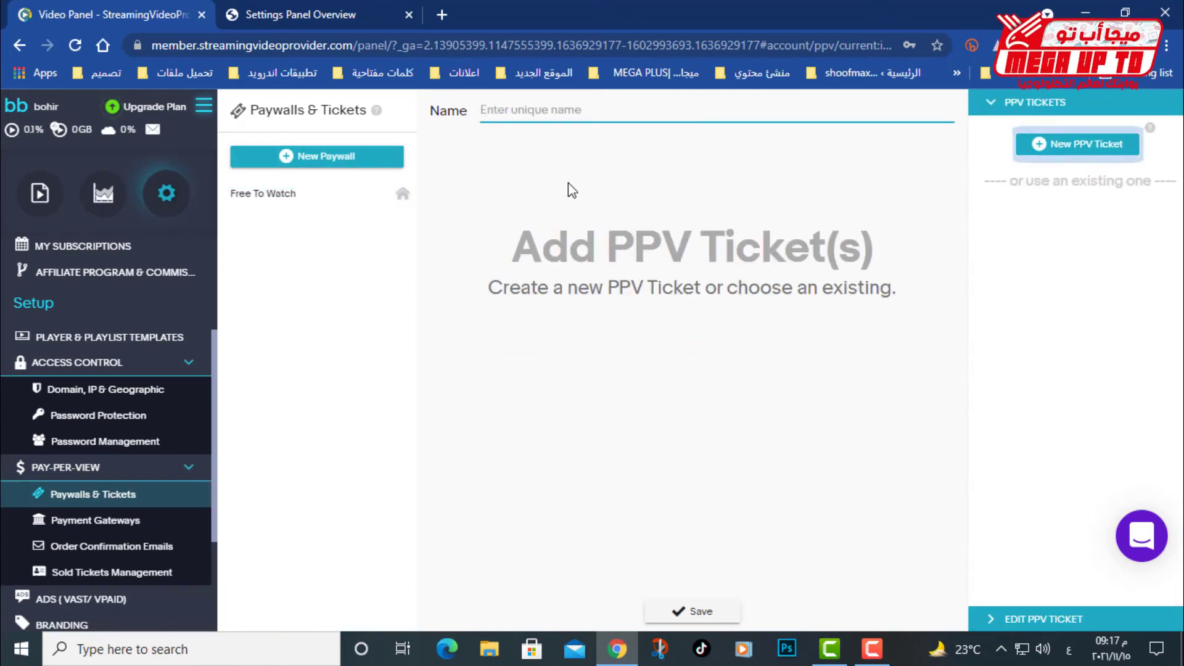
left_click(1118, 150)
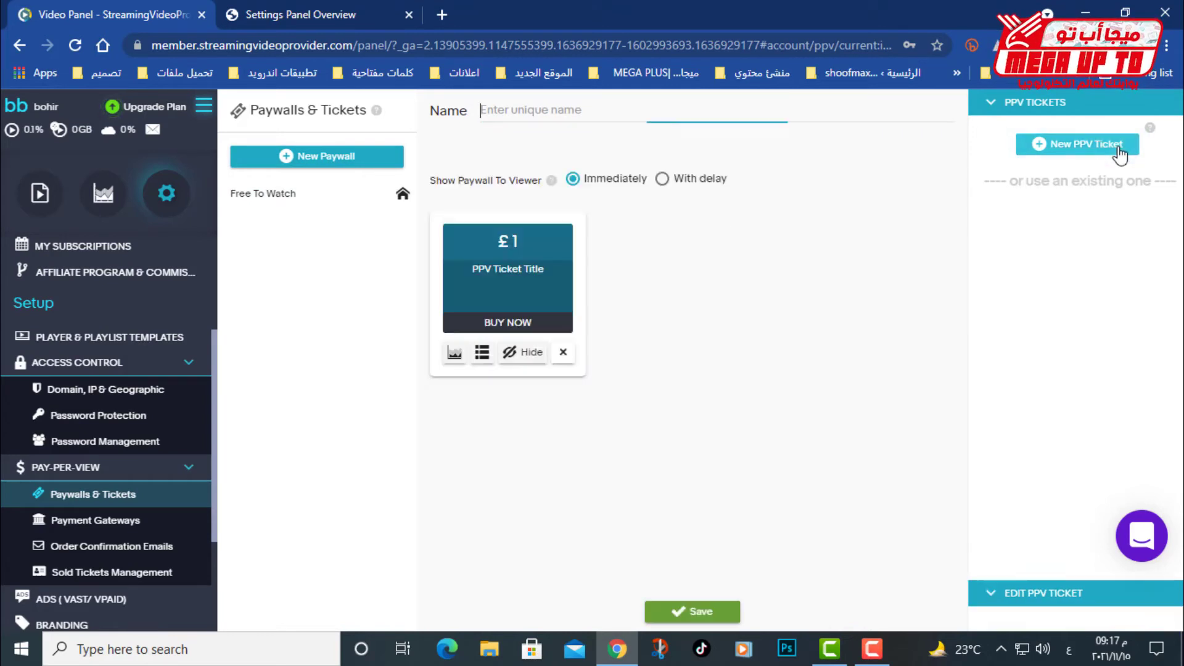
left_click_drag(1025, 179, 973, 185)
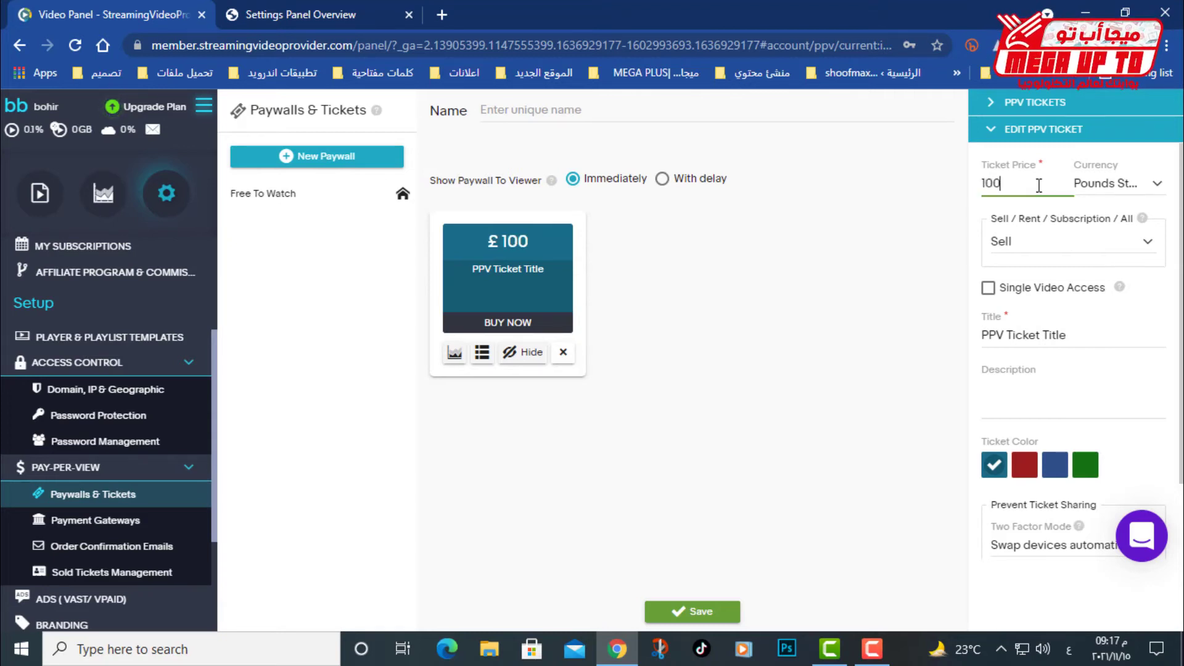
Set the PPV ticket's currency to Egypt Pound (EGP)
left_click(1097, 187)
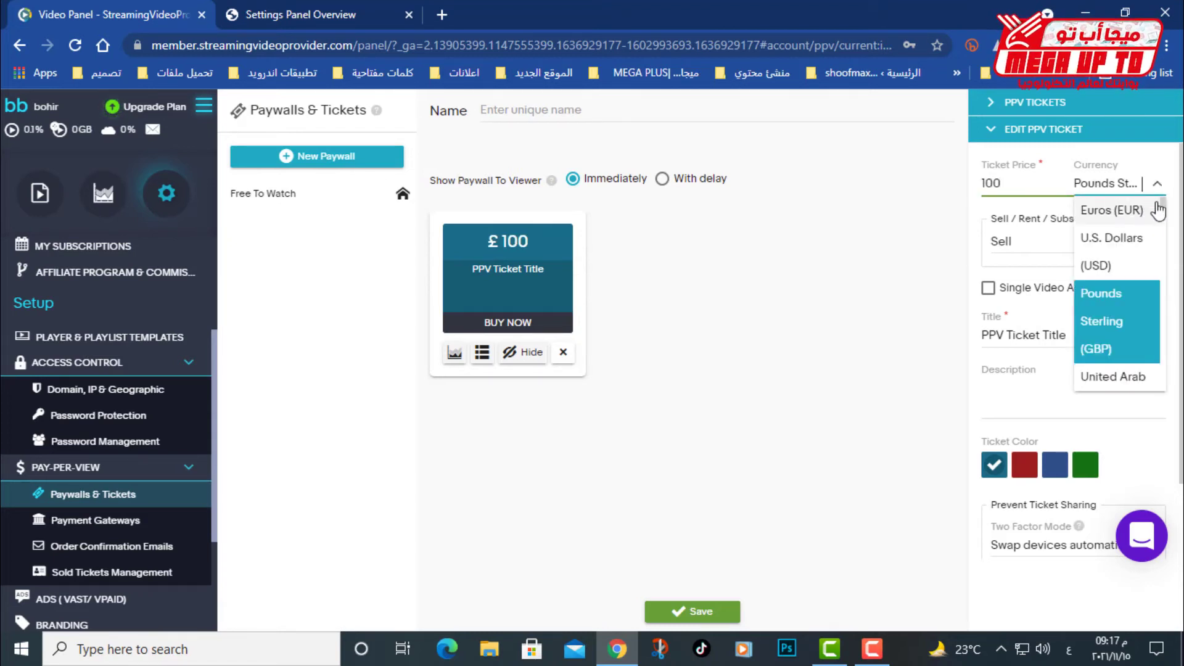
scroll(1164, 212, "down", 1)
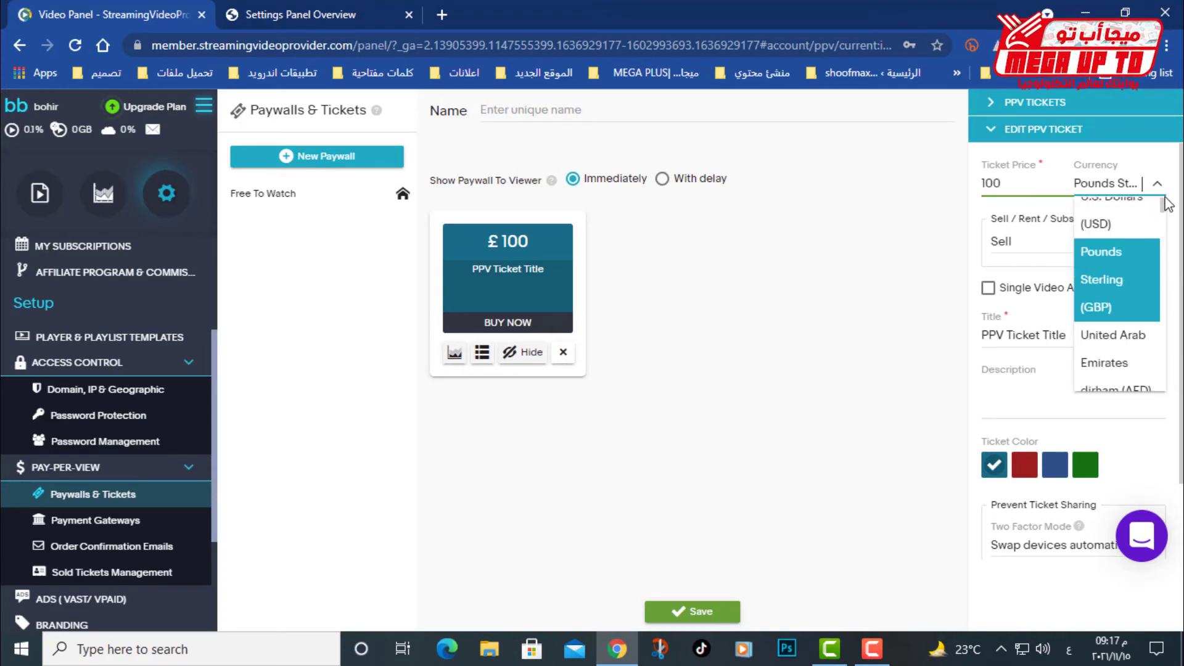
scroll(1162, 247, "up", 1)
scroll(1156, 308, "down", 15)
scroll(1156, 371, "down", 8)
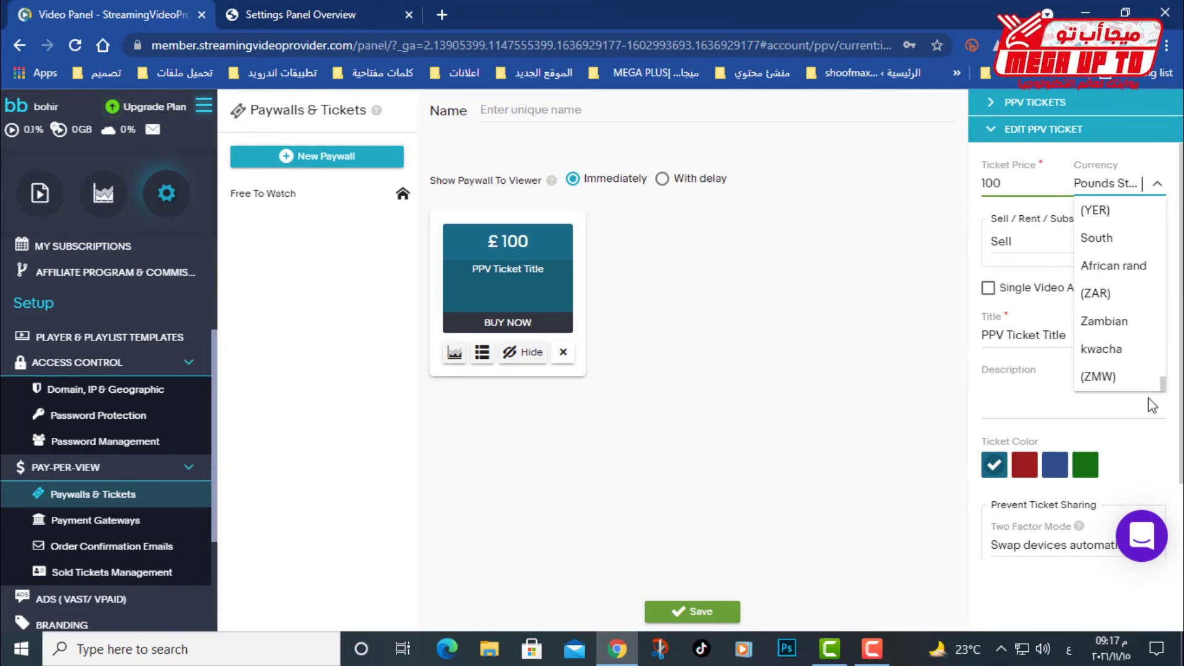
scroll(1159, 379, "up", 3)
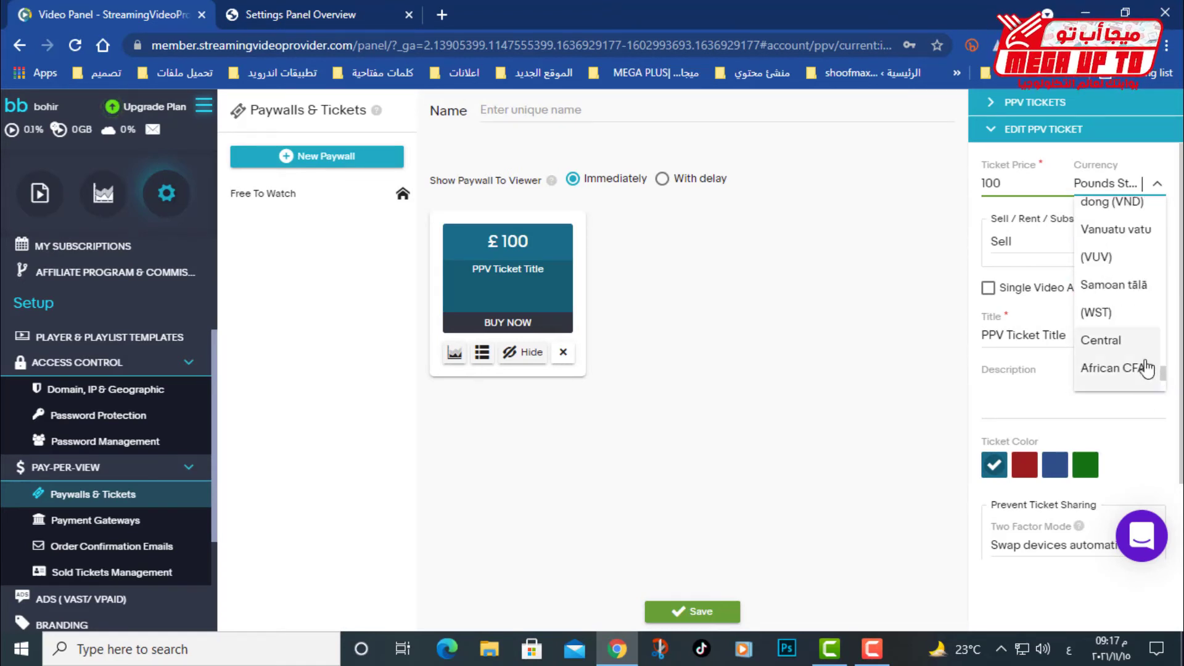
scroll(1121, 370, "up", 6)
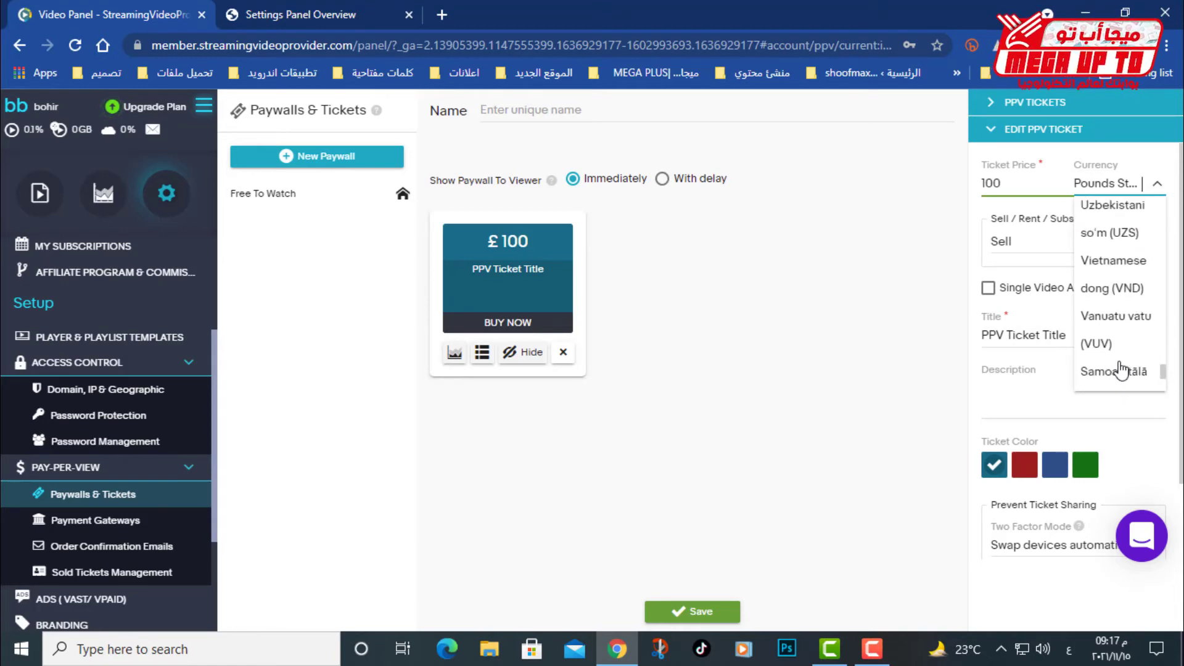
scroll(1120, 370, "up", 4)
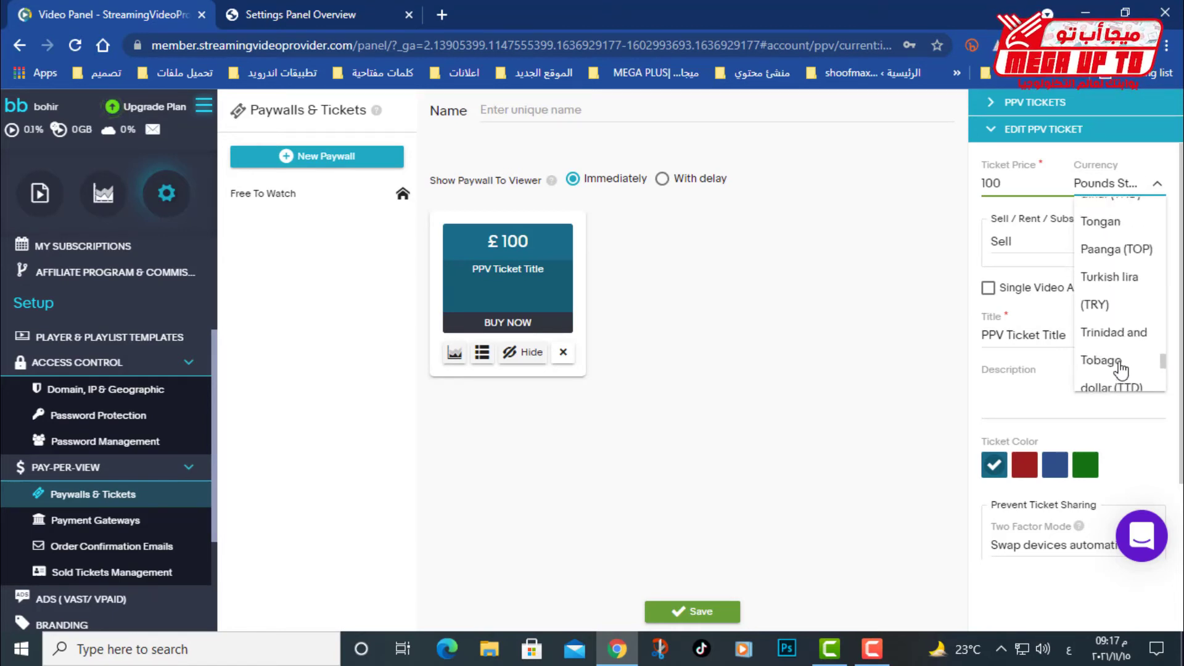
scroll(1121, 370, "up", 6)
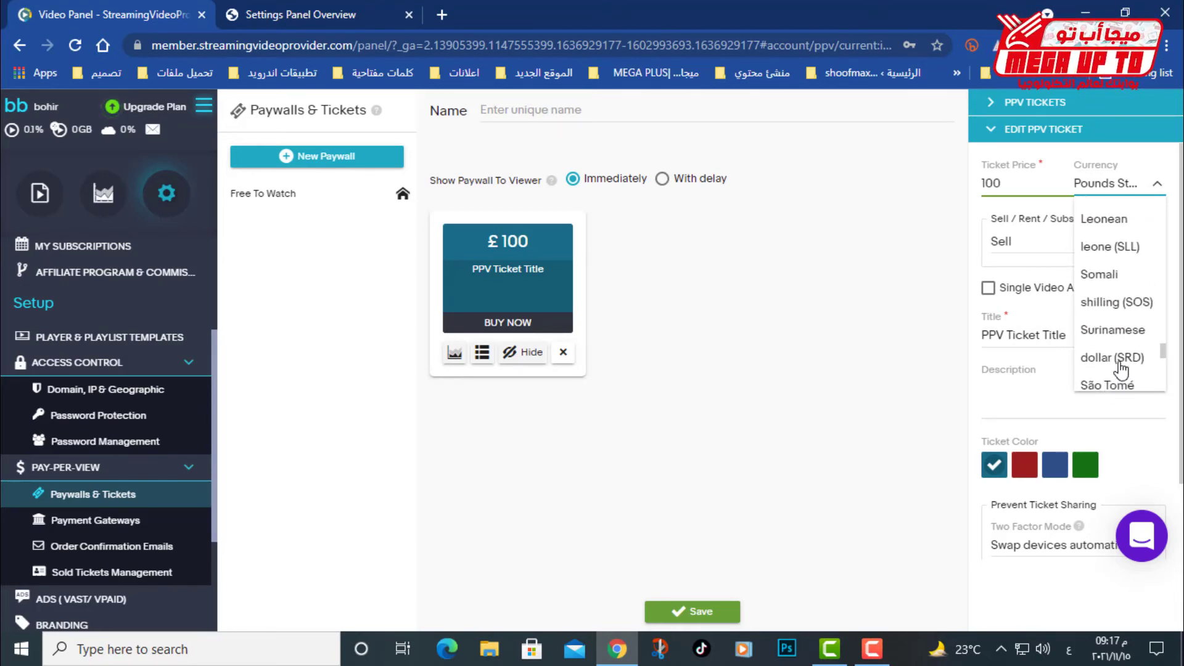
scroll(1120, 370, "up", 1)
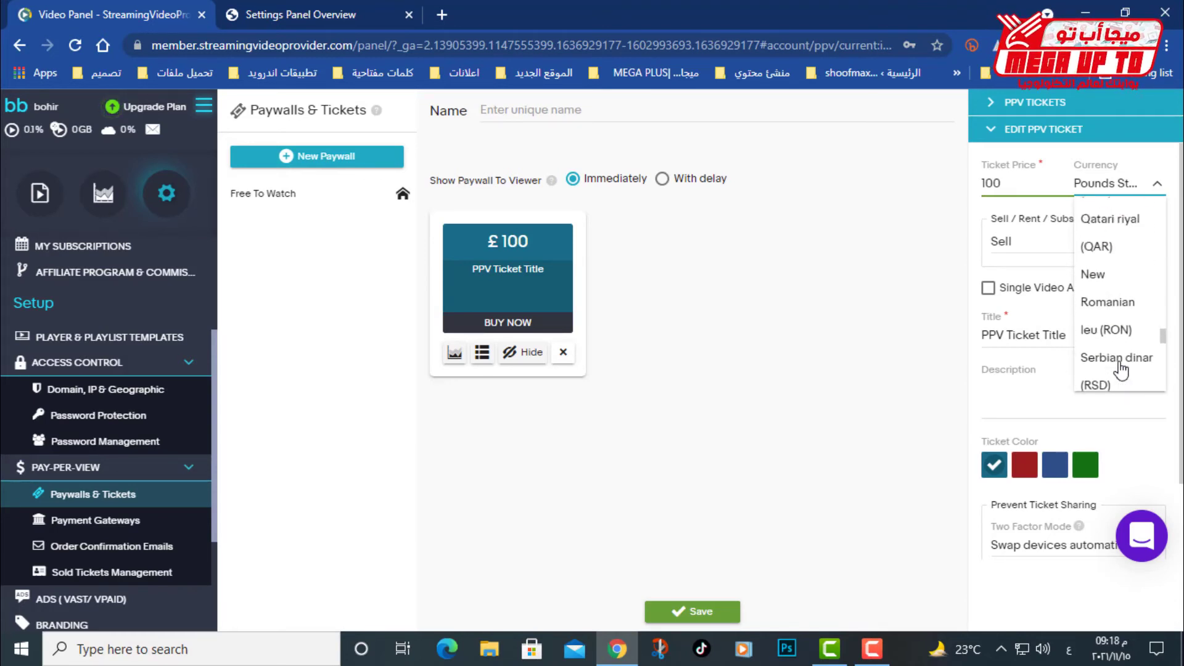
scroll(1121, 370, "up", 2)
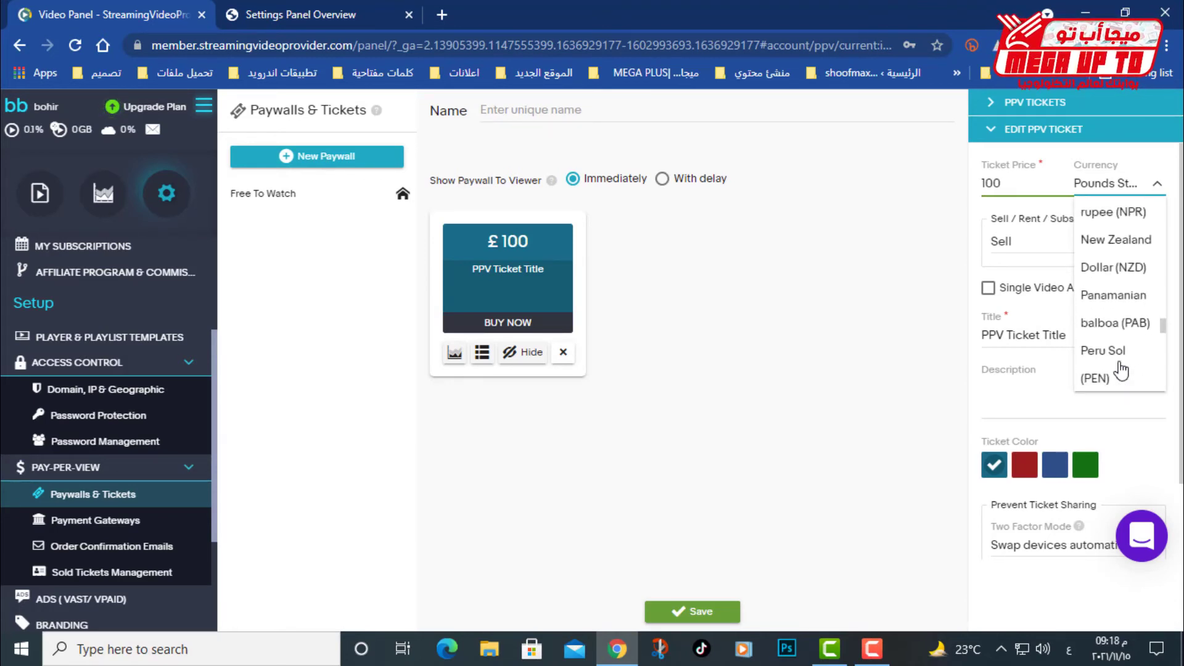
scroll(1121, 369, "down", 2)
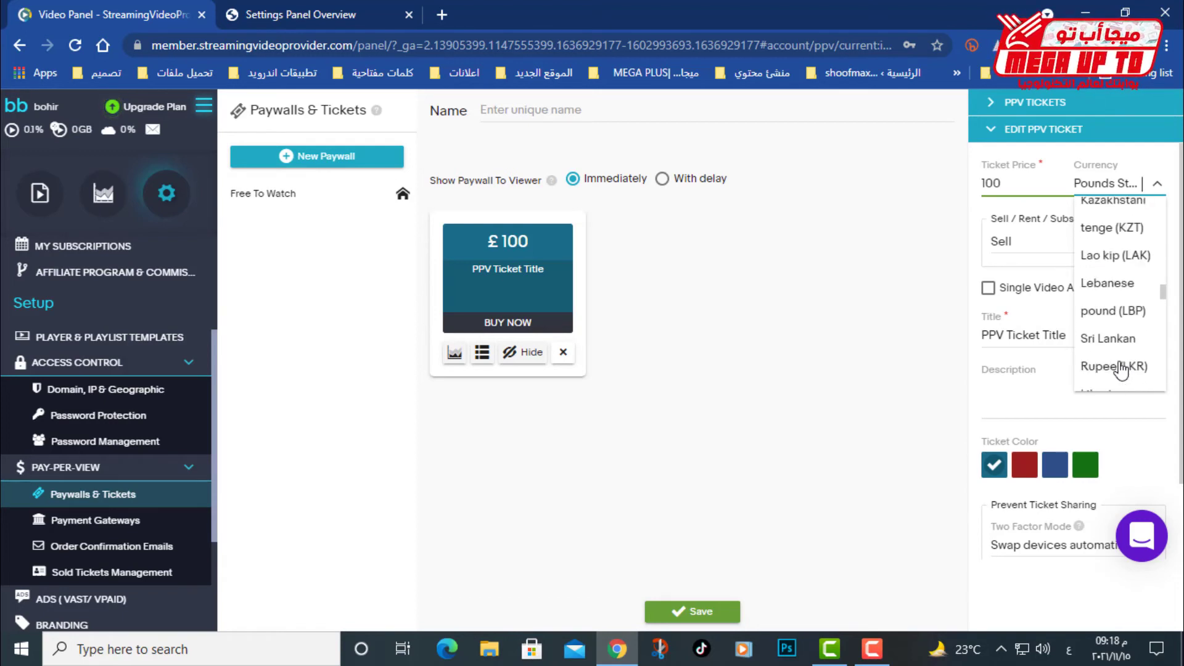
scroll(1121, 370, "up", 10)
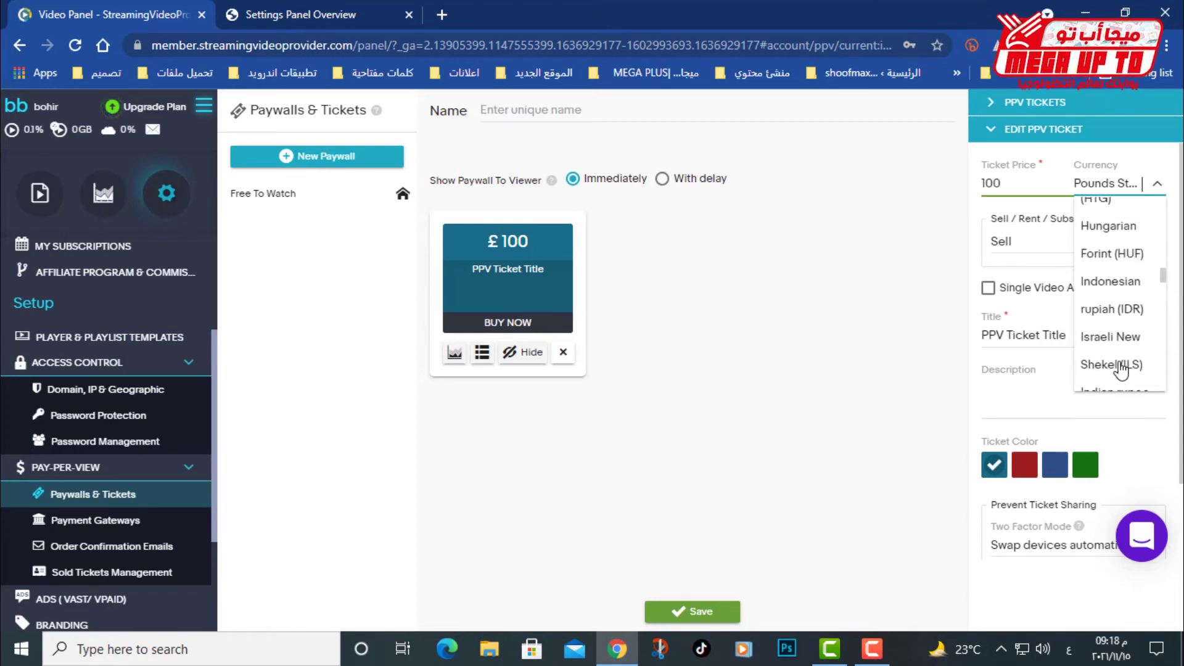
scroll(1121, 370, "up", 5)
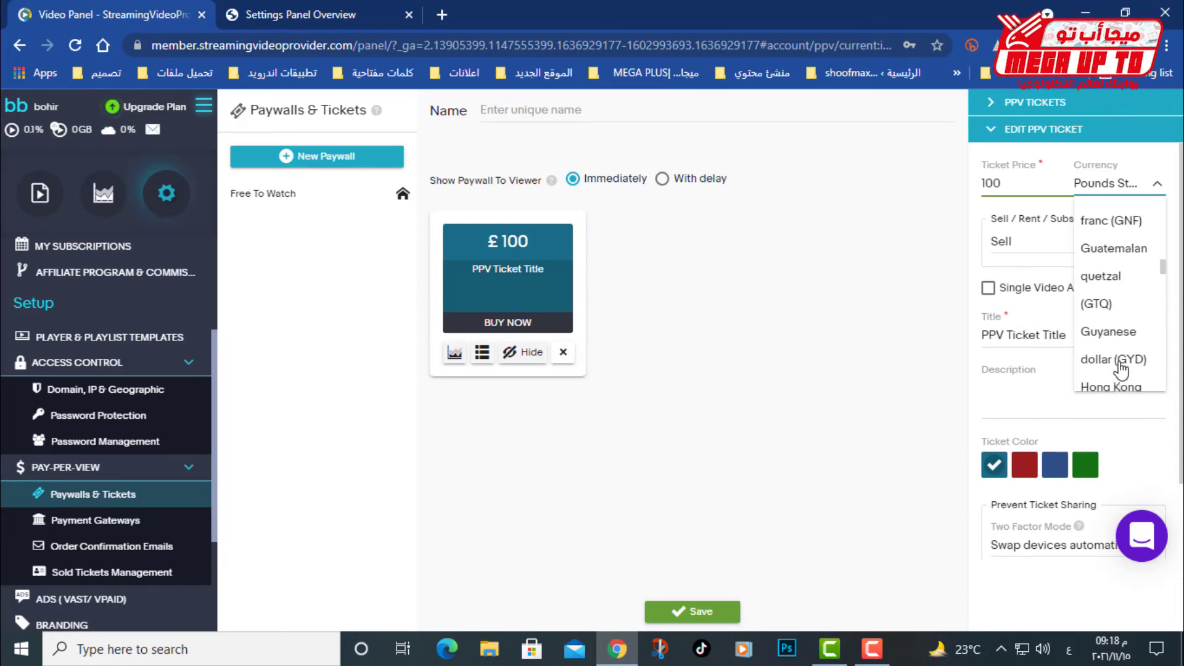
scroll(1121, 370, "up", 5)
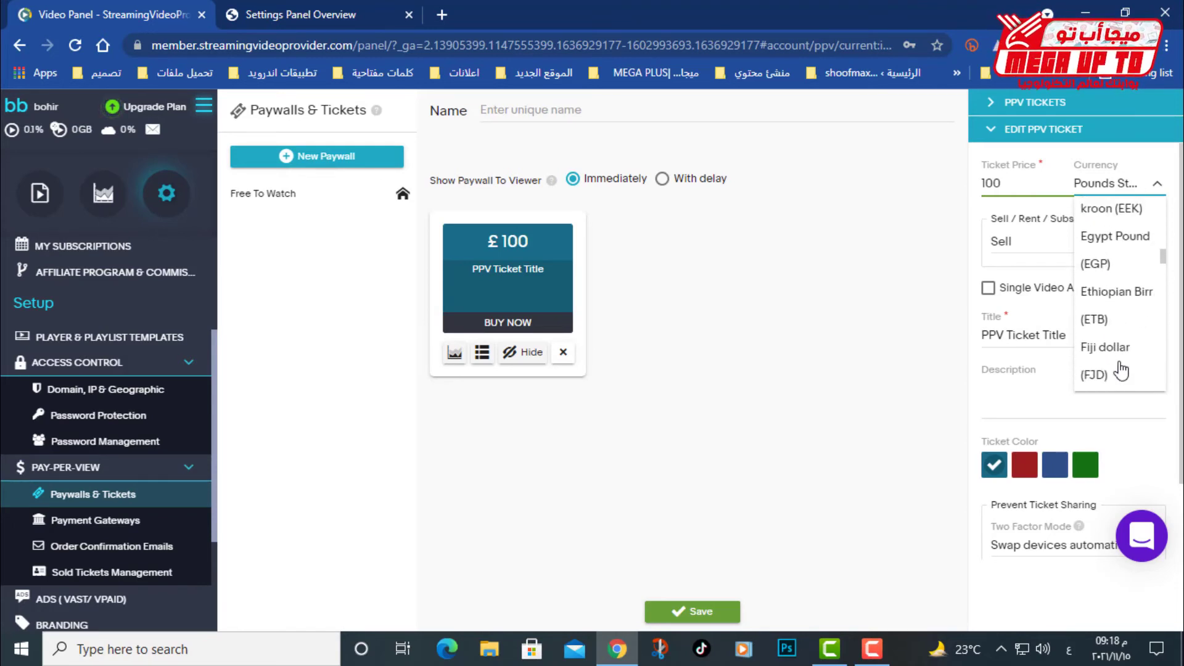
left_click(1135, 265)
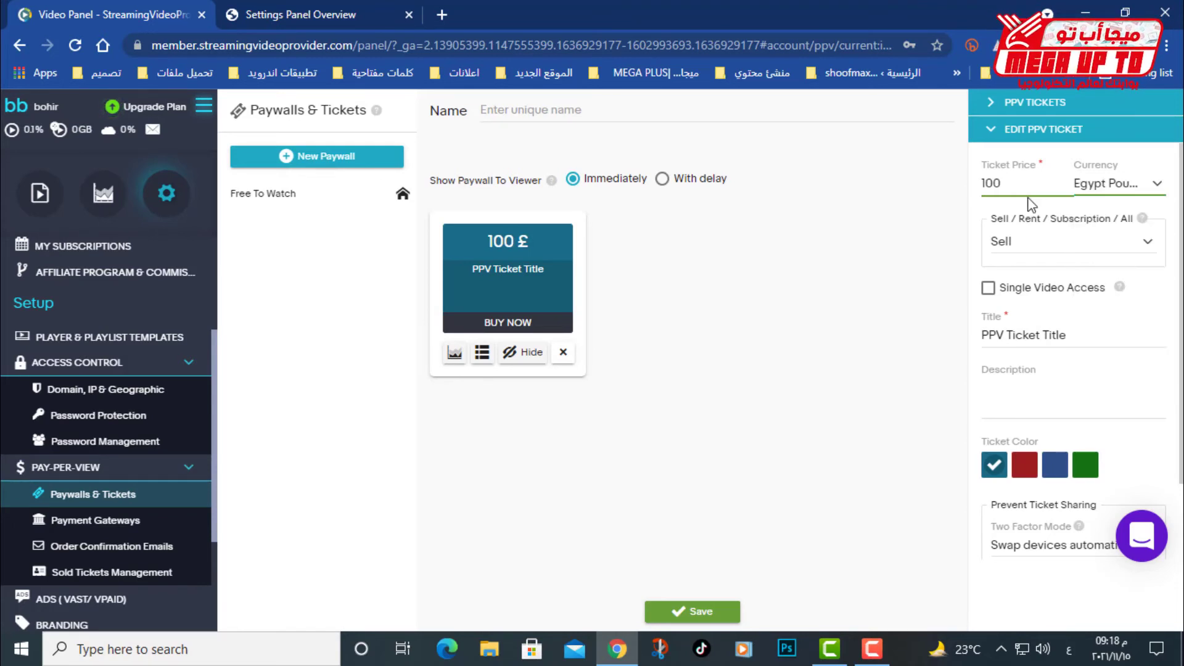
Change the PPV ticket's sales mode from Sell to Subscription
left_click(1104, 192)
left_click(1039, 188)
left_click(1054, 247)
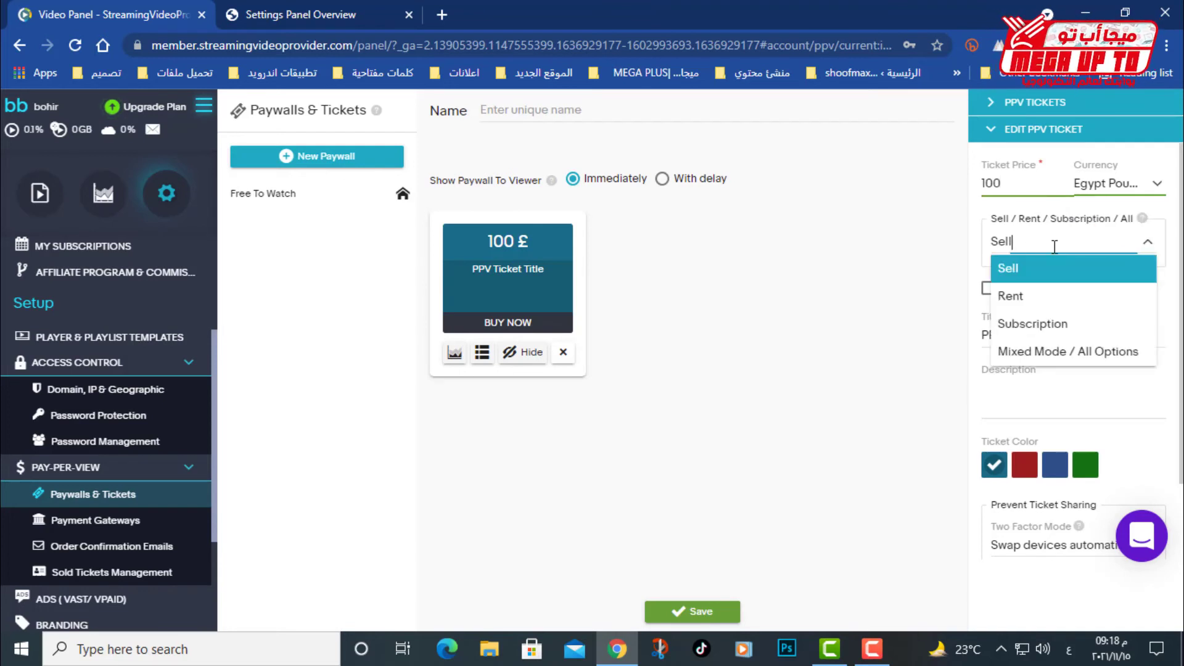
left_click(1058, 326)
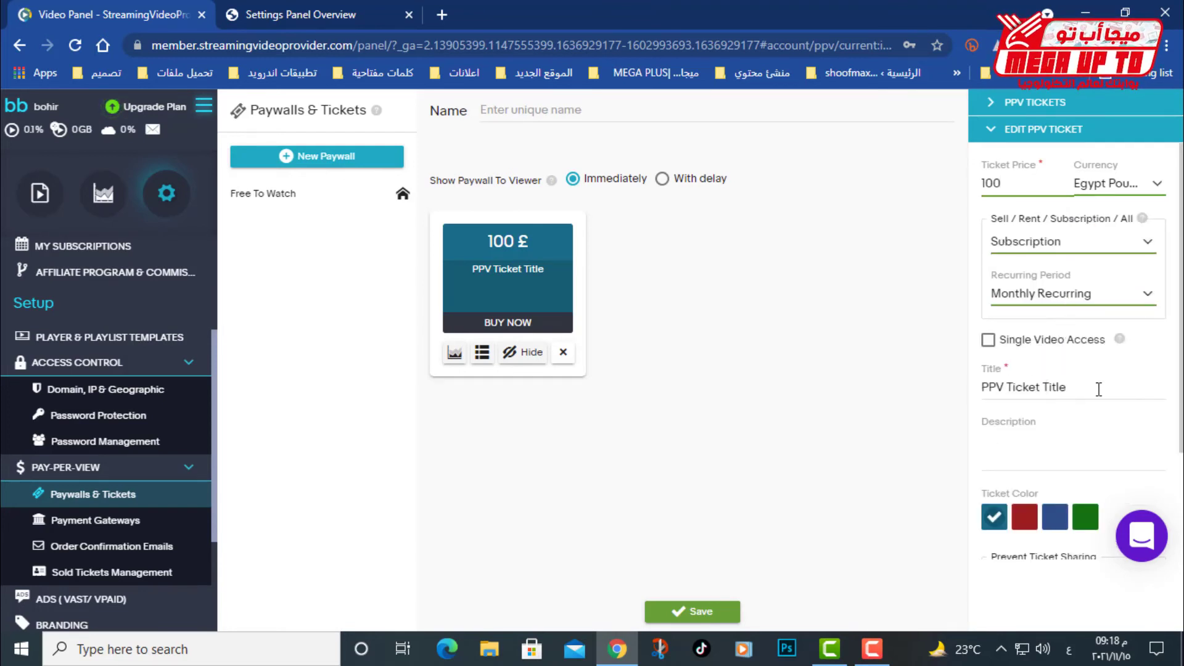
Try showing the paywall to viewers with delay, and return the setting to Immediately
left_click_drag(1098, 389, 928, 401)
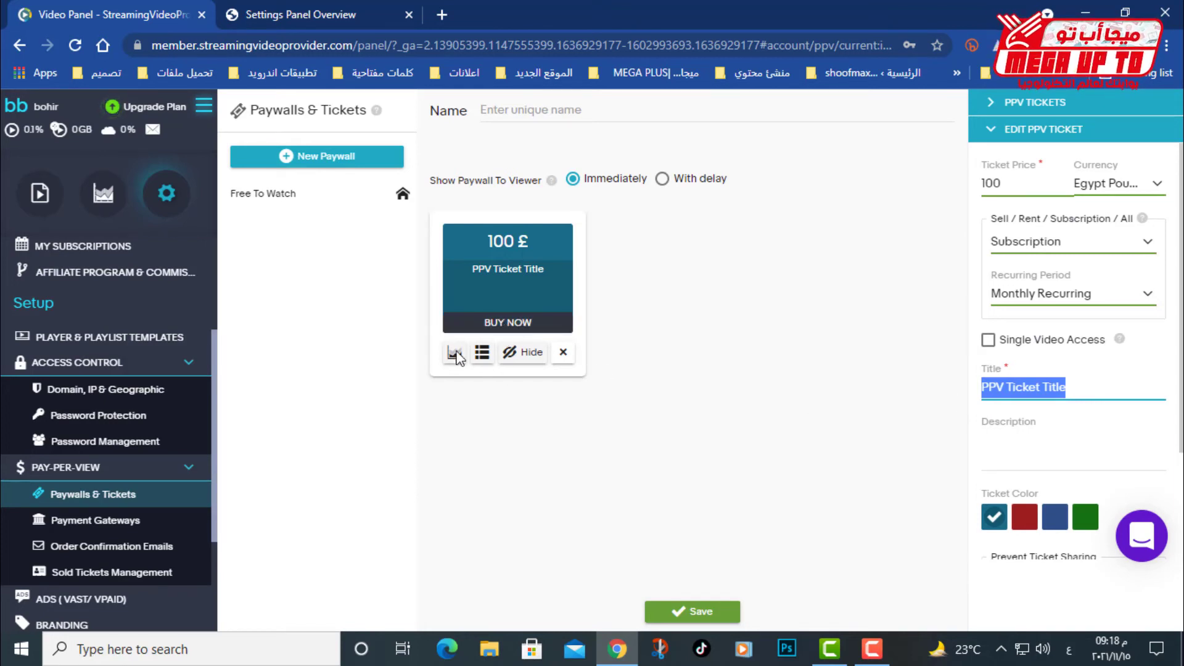
left_click(688, 180)
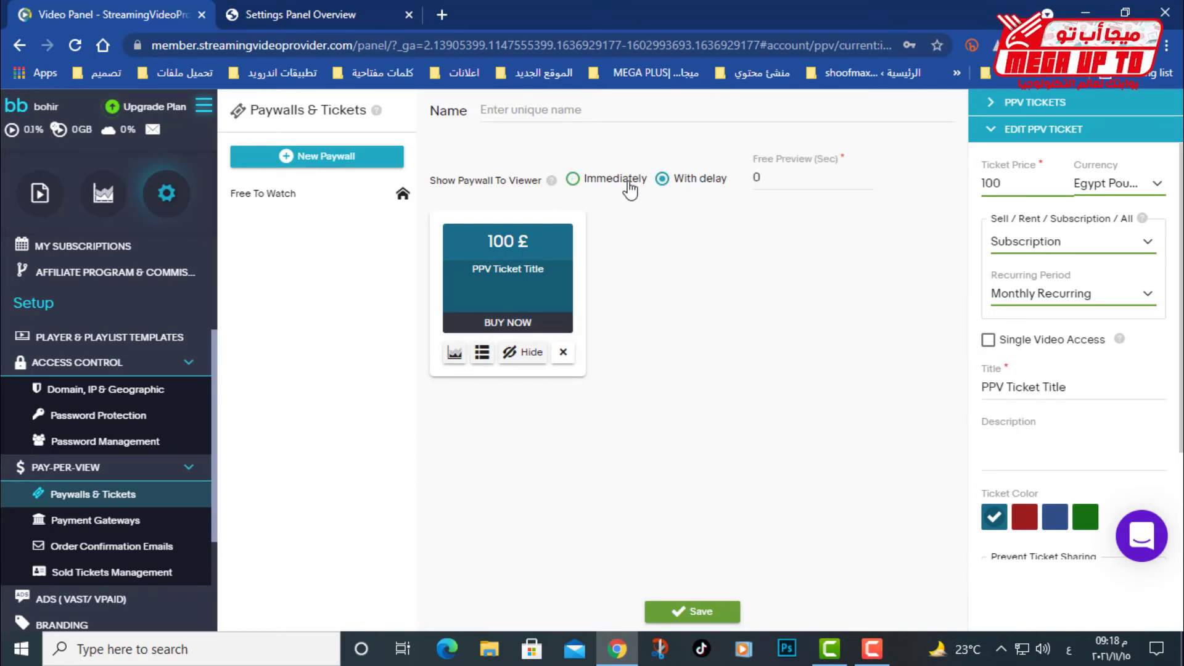
left_click(622, 180)
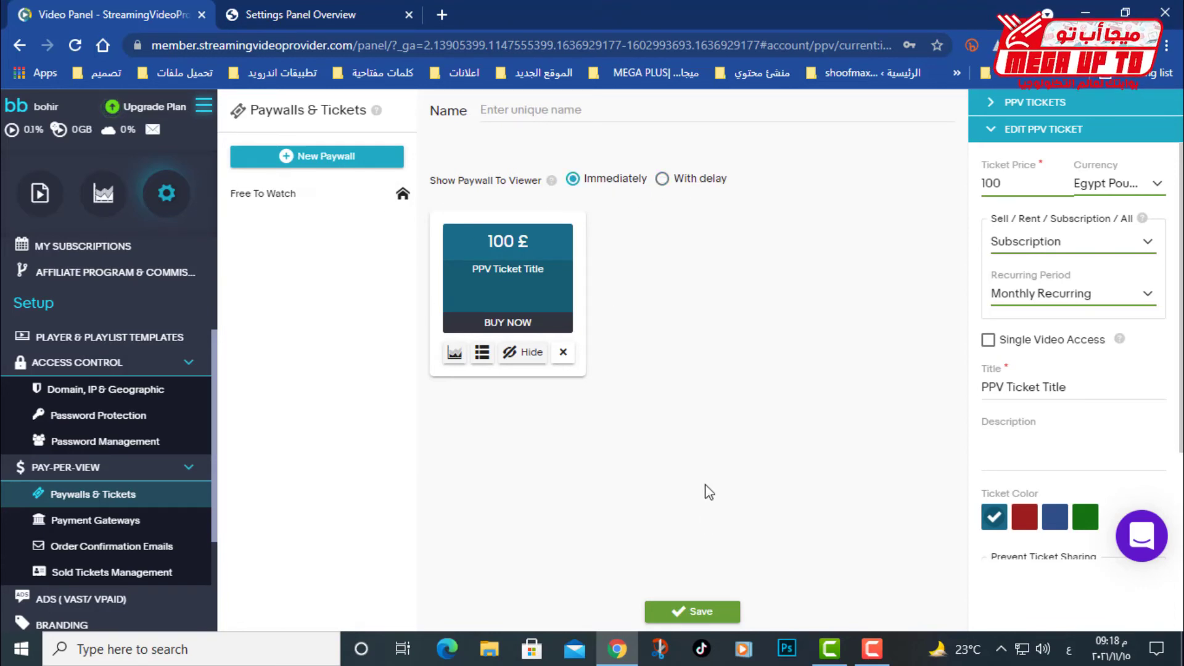
Name the new paywall حق الحصة and save it
left_click(713, 614)
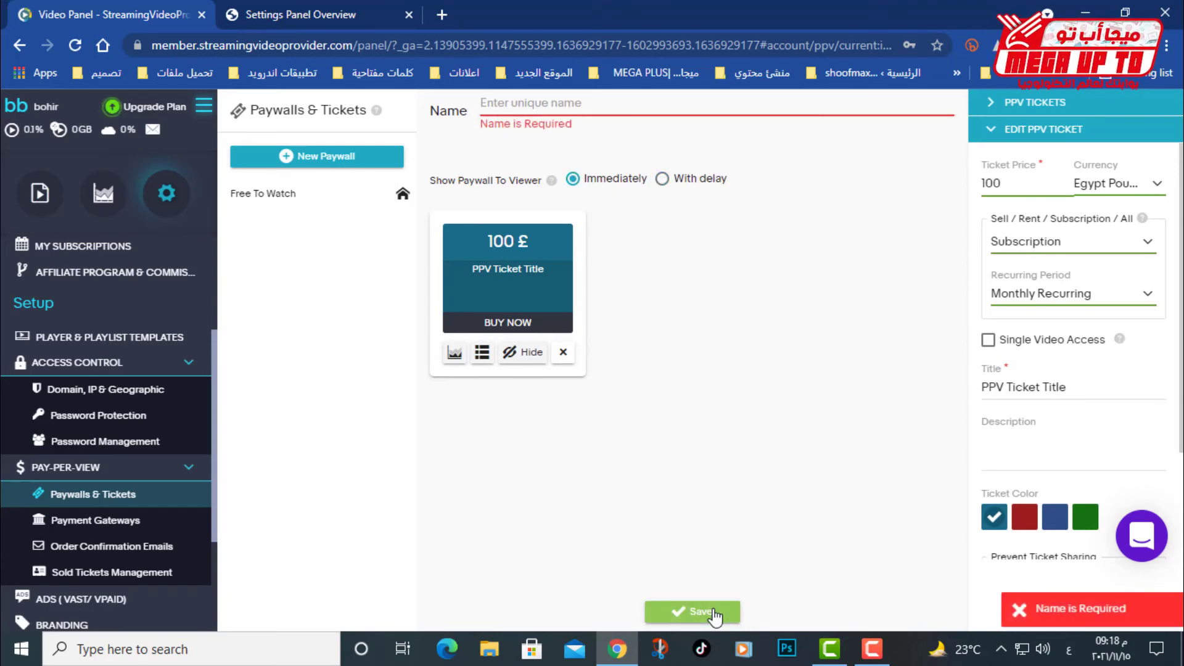
left_click(596, 101)
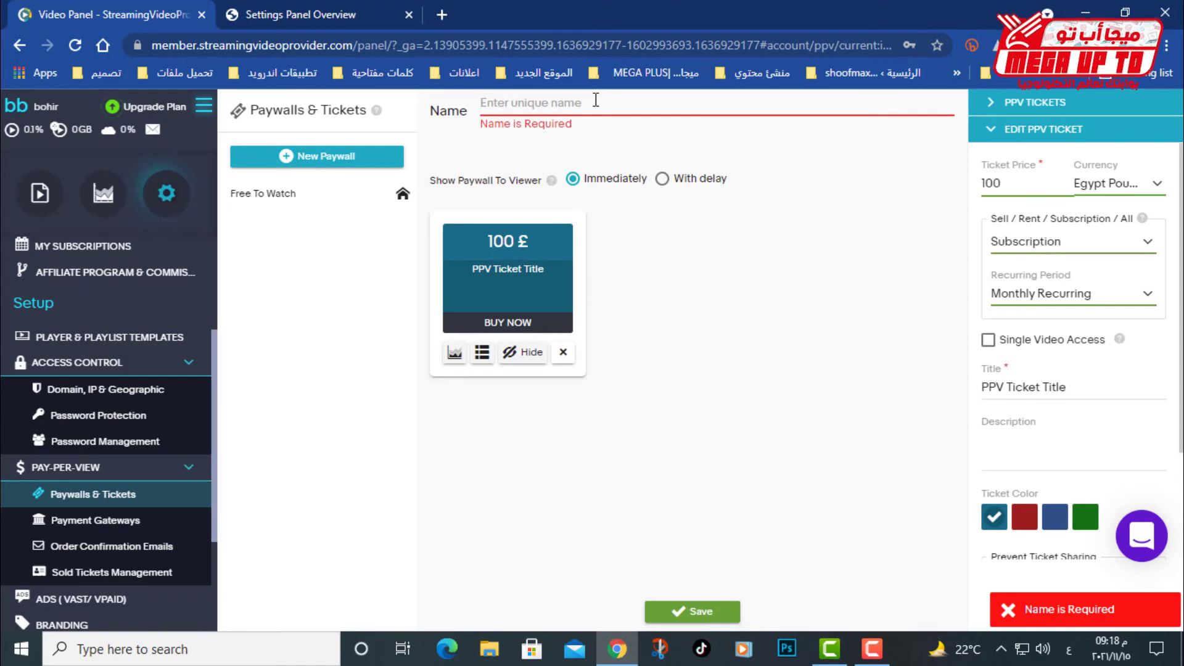
type("حي")
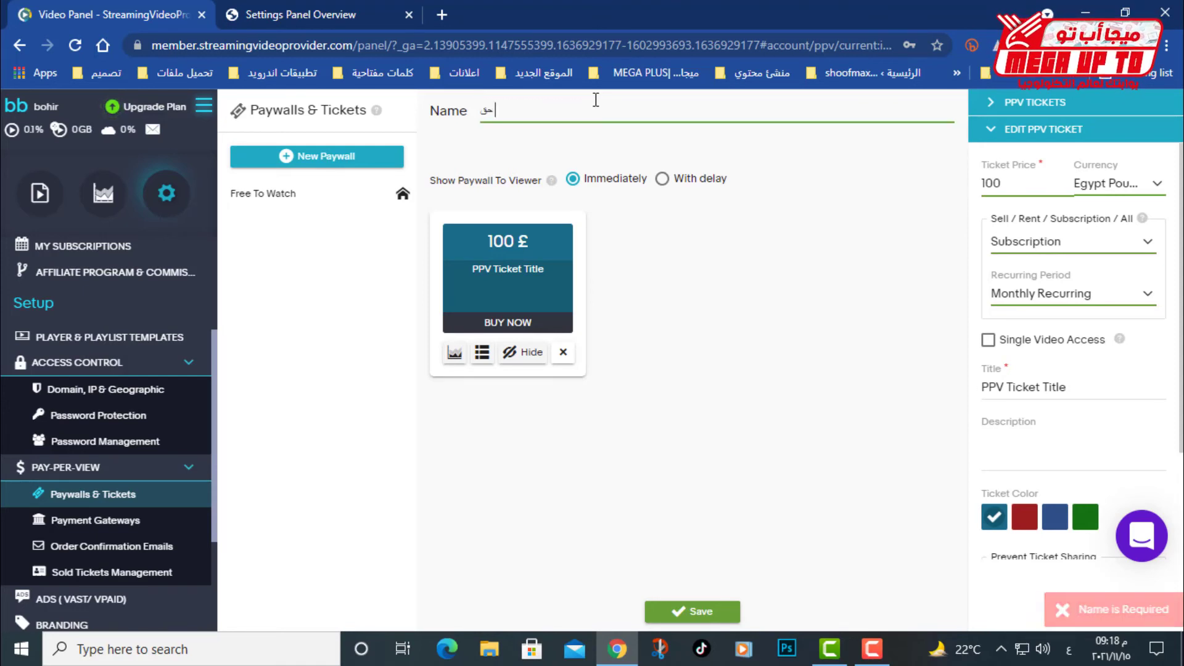
type(" ال")
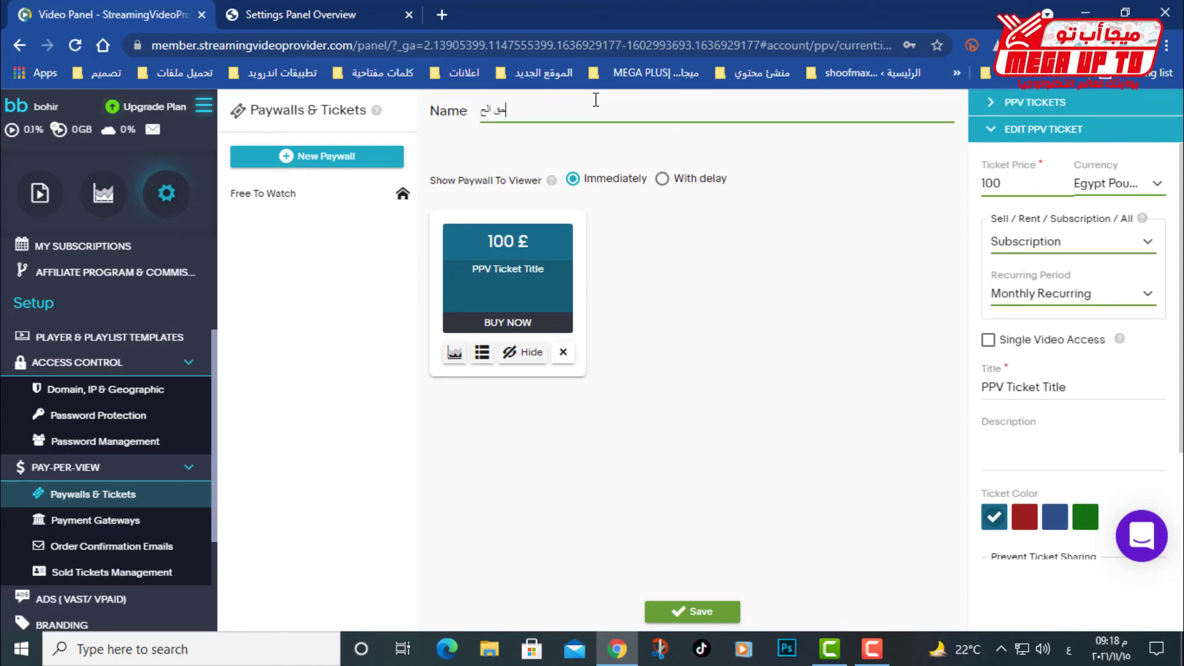
type("حصة")
left_click(703, 614)
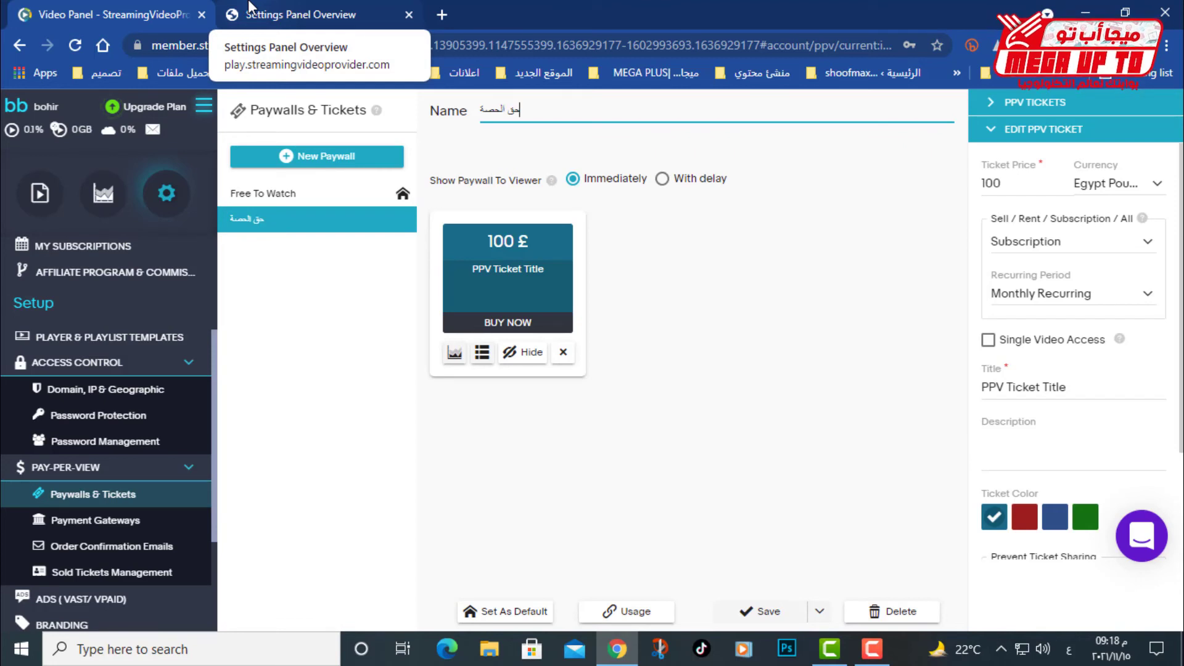
Reveal the remaining setup options and translate the page to Arabic
scroll(58, 458, "down", 3)
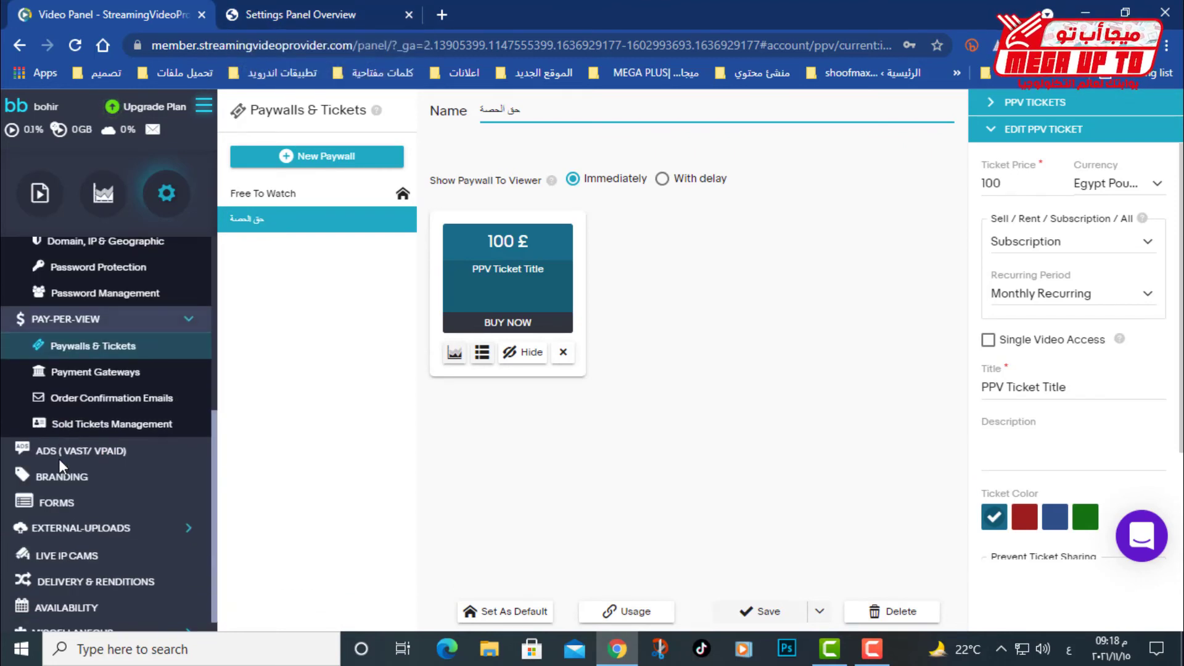
right_click(358, 451)
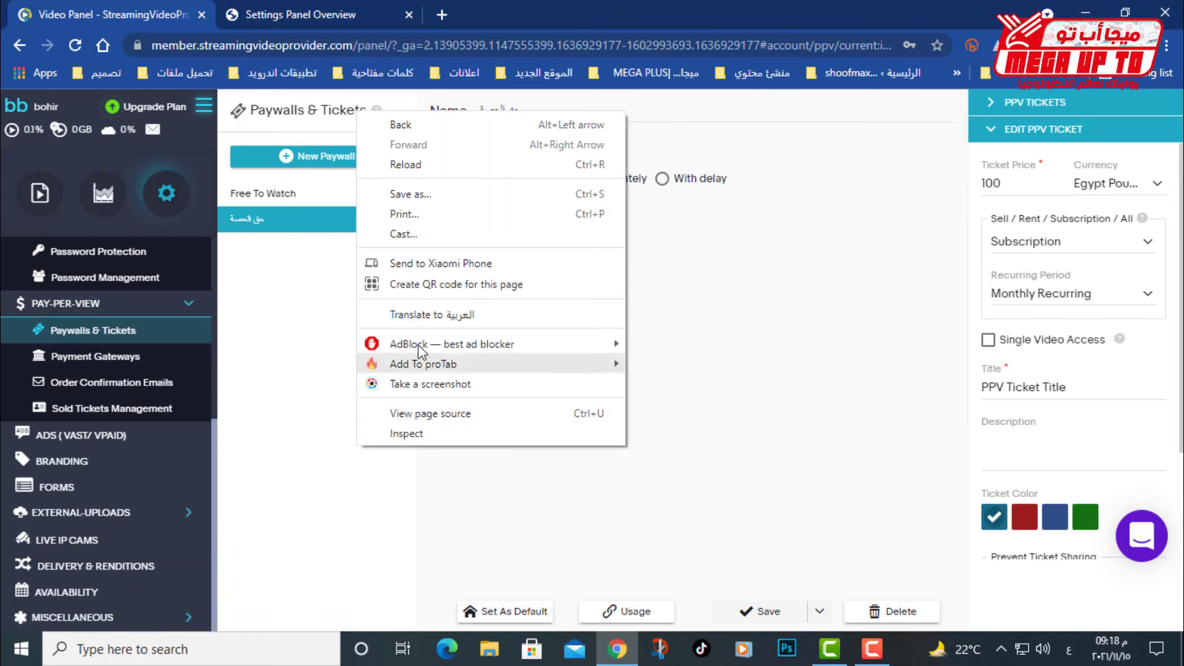
left_click(444, 320)
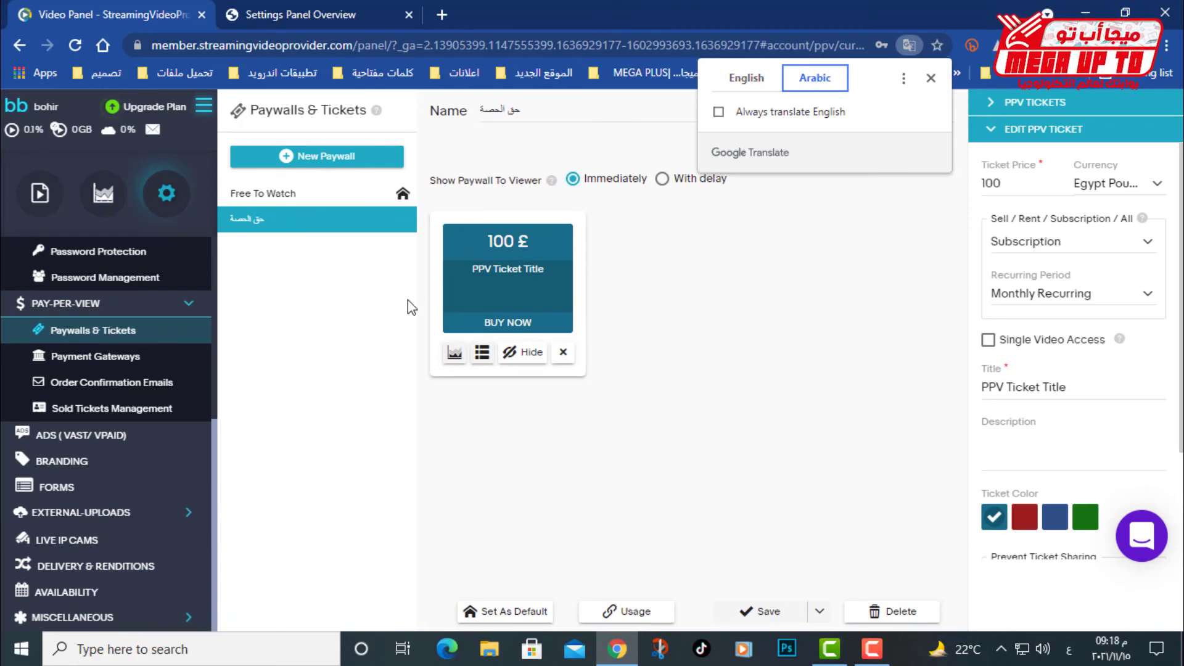